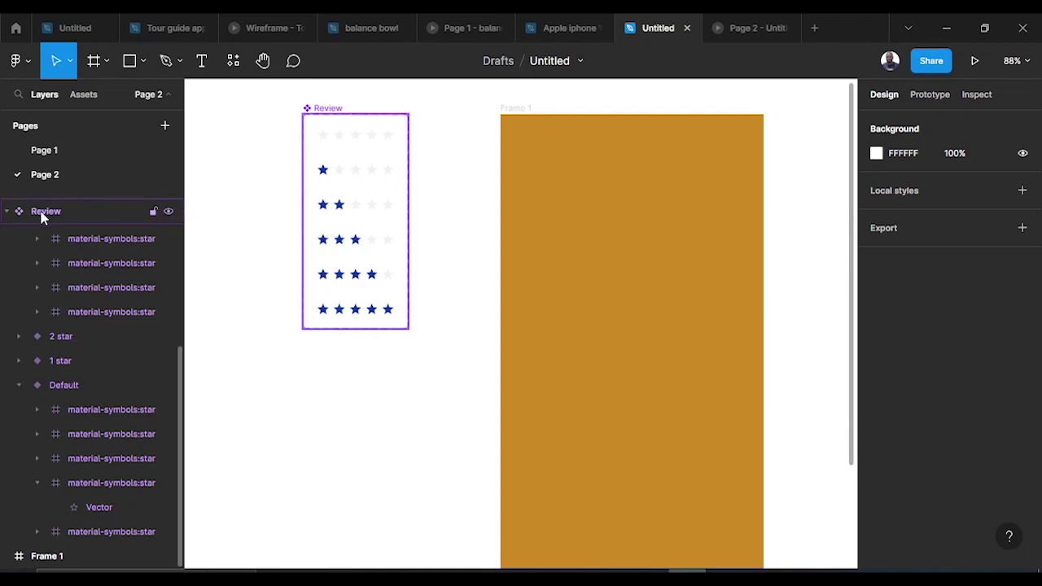
# Step: Collapse the Review layer tree and select the Review component set on the canvas
pyautogui.click(6, 213)
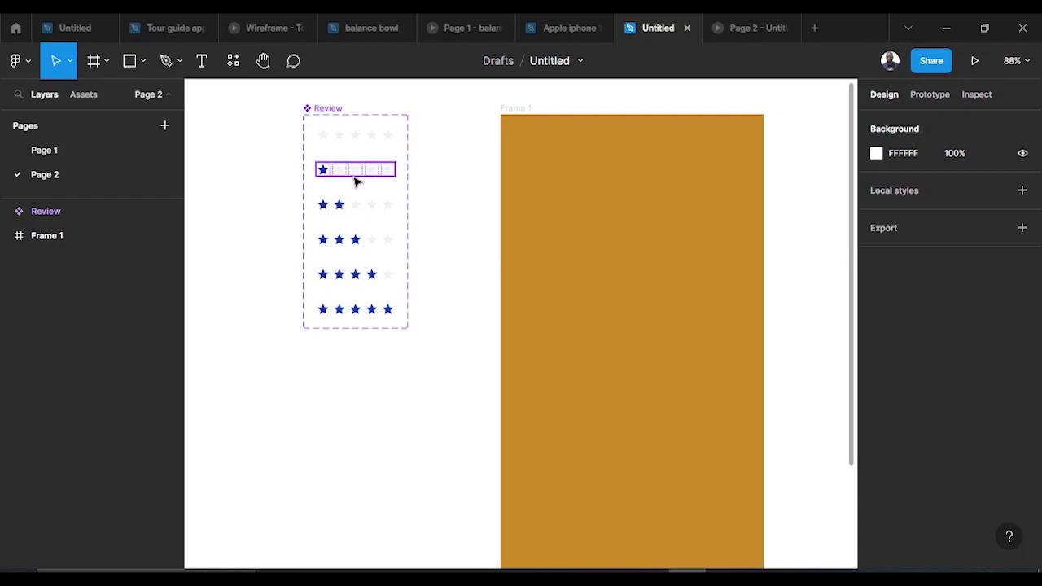
pyautogui.click(332, 112)
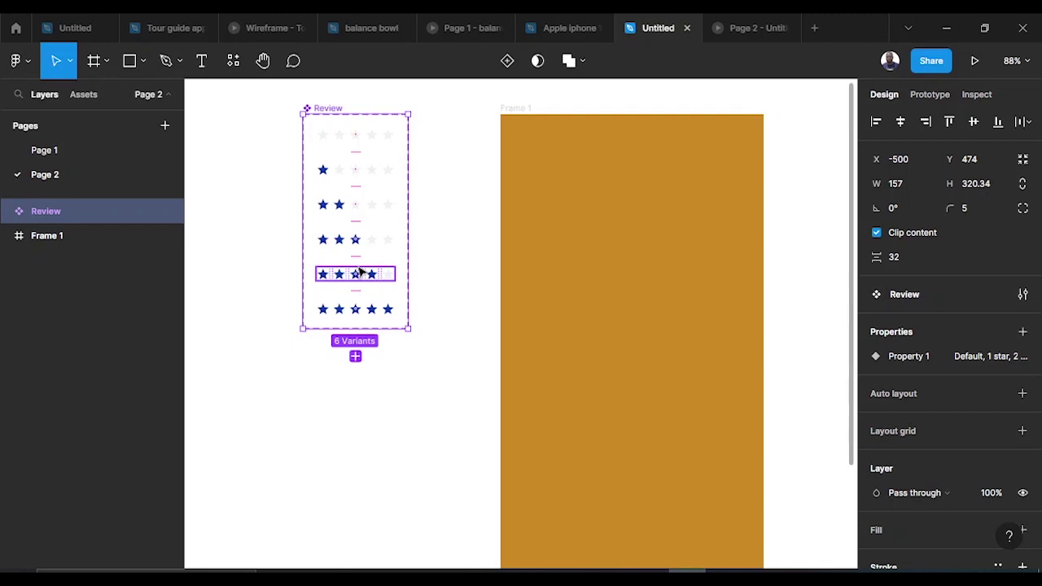
# Step: Import a white 24×24 ic:outline-star icon from the Iconify plugin
pyautogui.rightClick(269, 399)
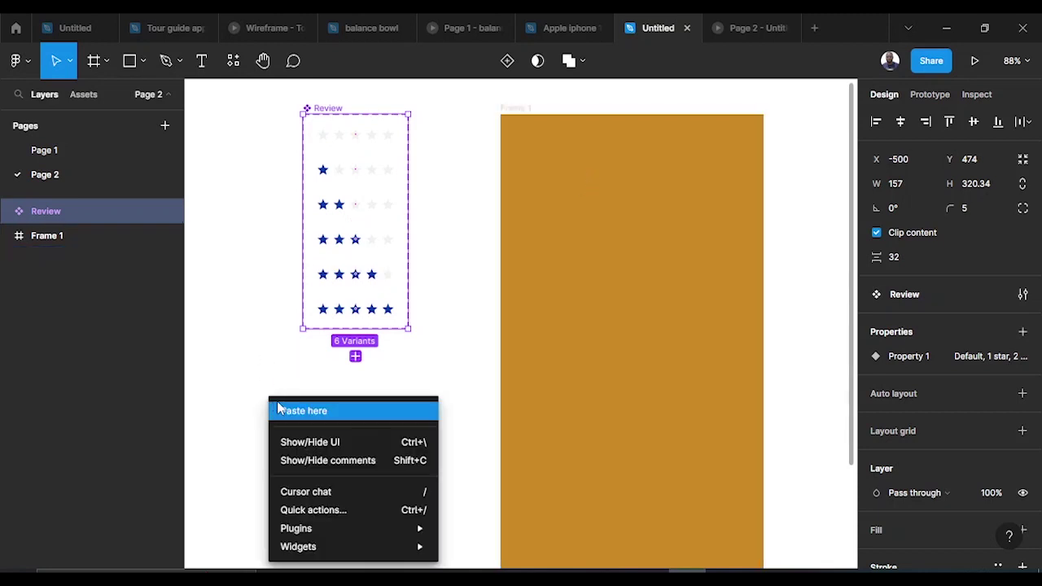
pyautogui.moveTo(340, 528)
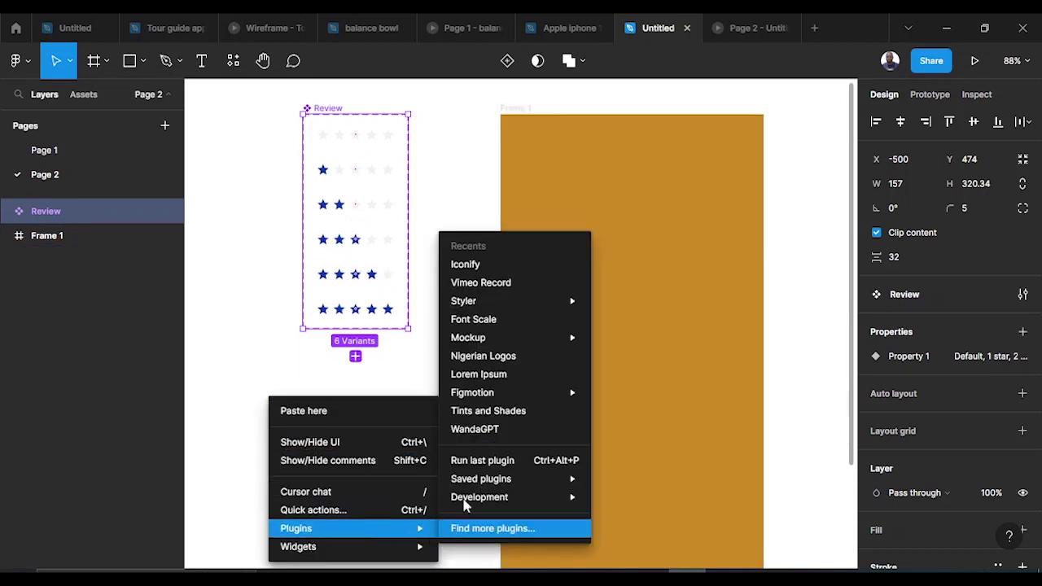
pyautogui.click(499, 270)
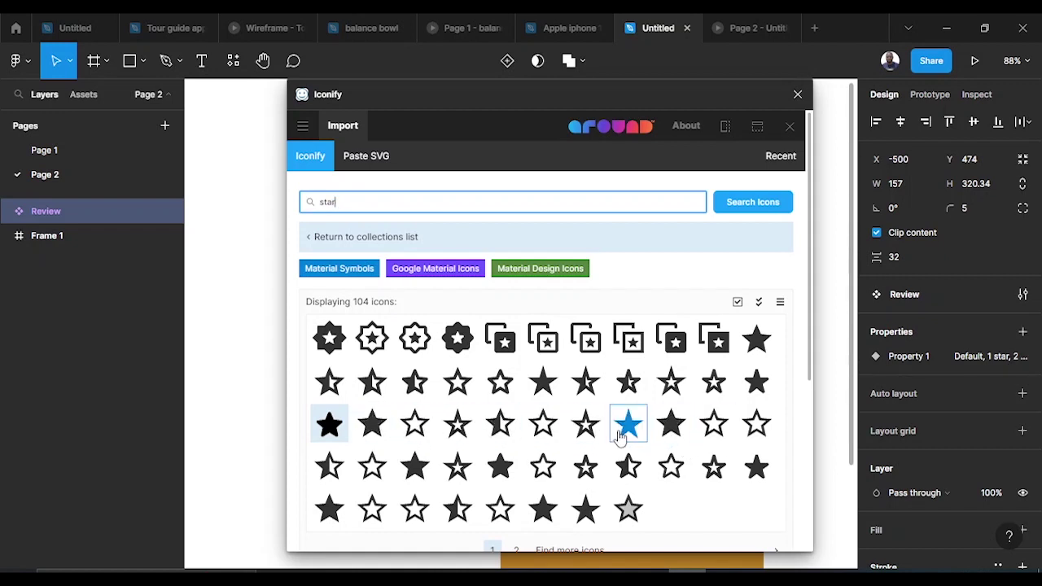
pyautogui.click(671, 423)
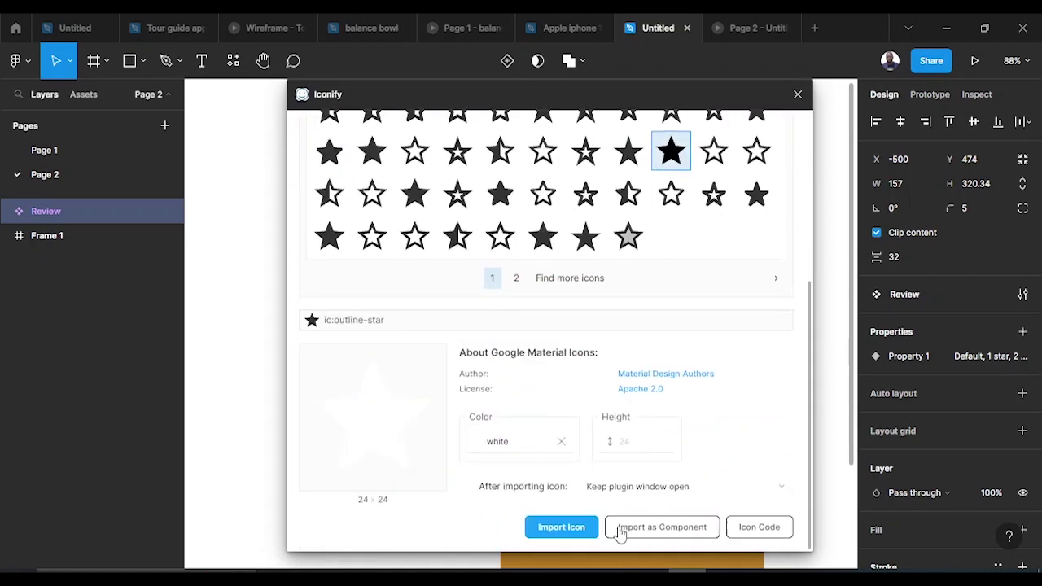
pyautogui.click(516, 440)
pyautogui.click(560, 529)
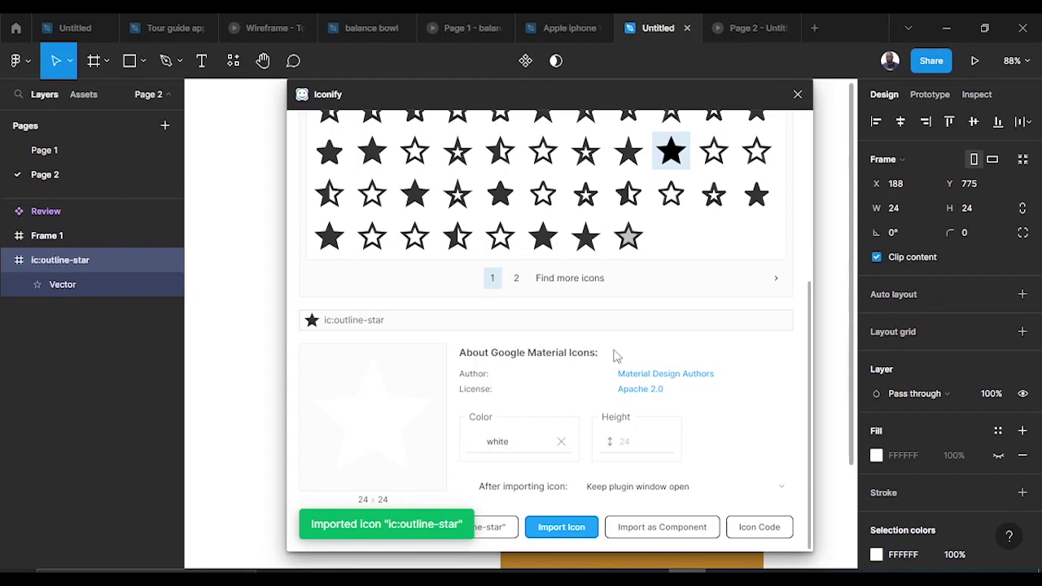
pyautogui.click(797, 95)
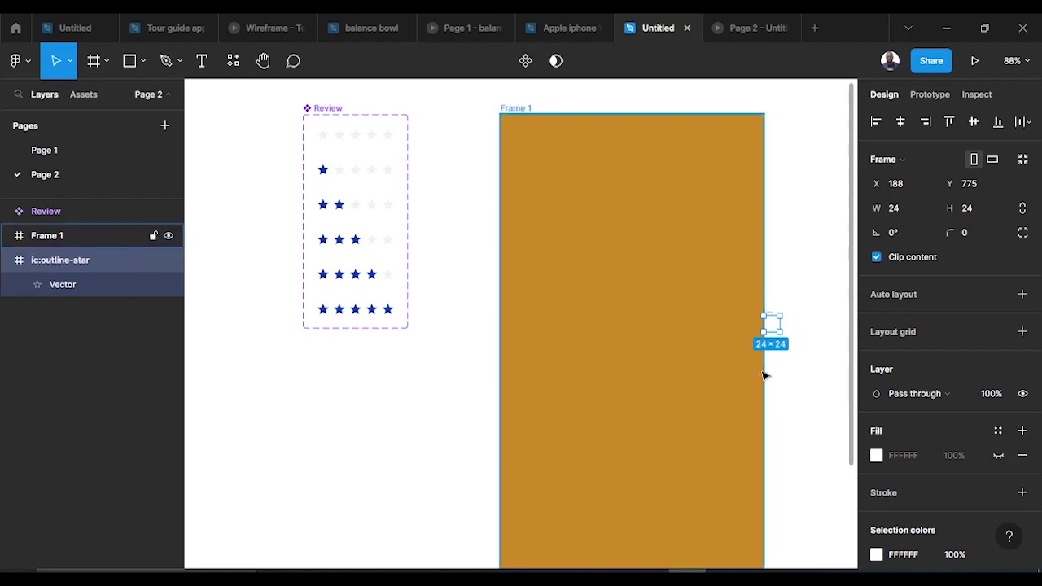
# Step: Move the star icon into the top-left area of Frame 1
pyautogui.moveTo(775, 327); pyautogui.dragTo(549, 183)
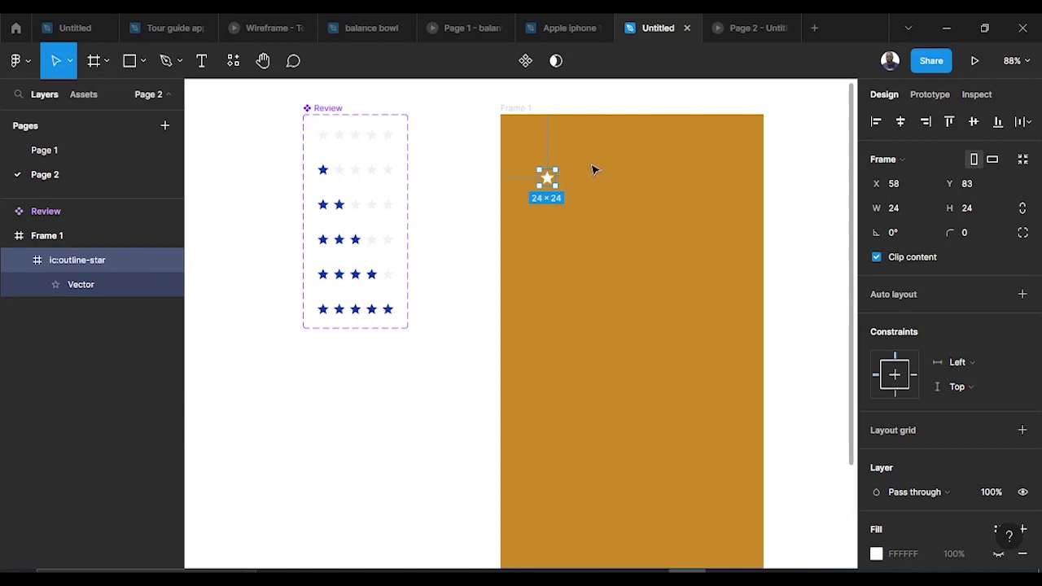
pyautogui.keyDown('ctrl'); pyautogui.scroll(5, 577, 105); pyautogui.keyUp('ctrl')
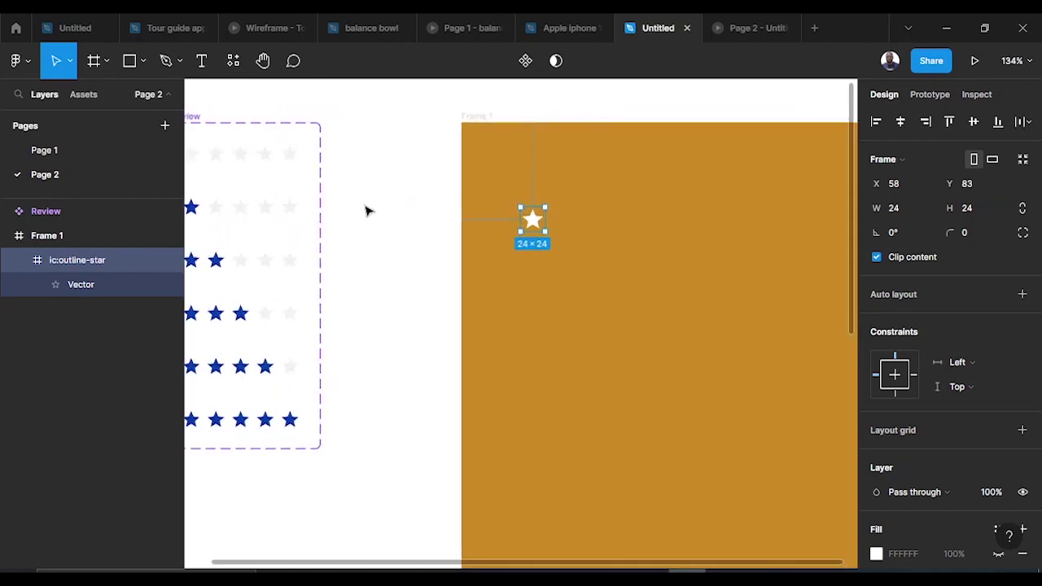
pyautogui.hscroll(-2, 380, 204)
pyautogui.scroll(1, 379, 204)
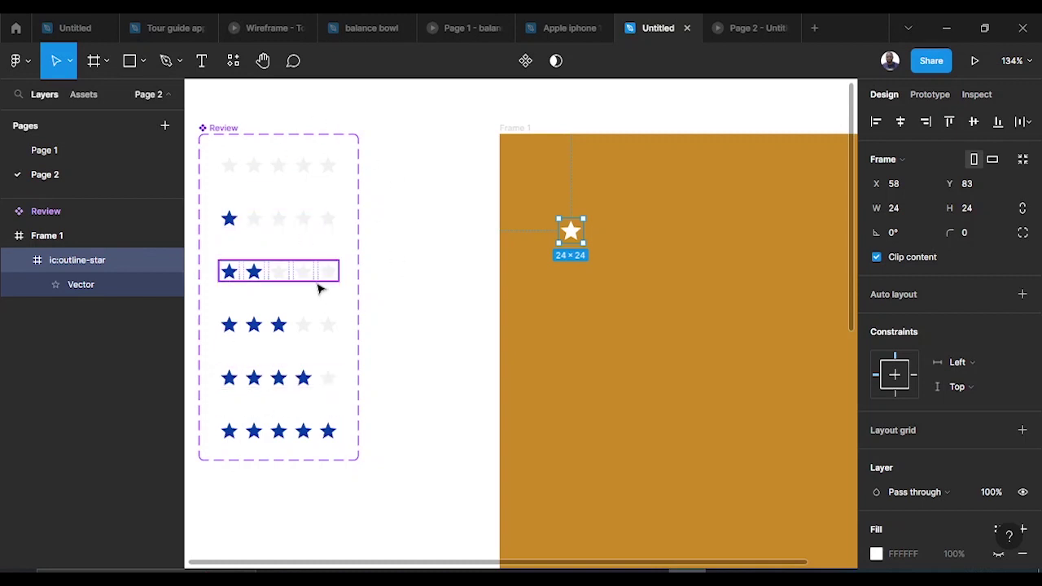
pyautogui.hscroll(6, 549, 209)
pyautogui.scroll(1, 549, 209)
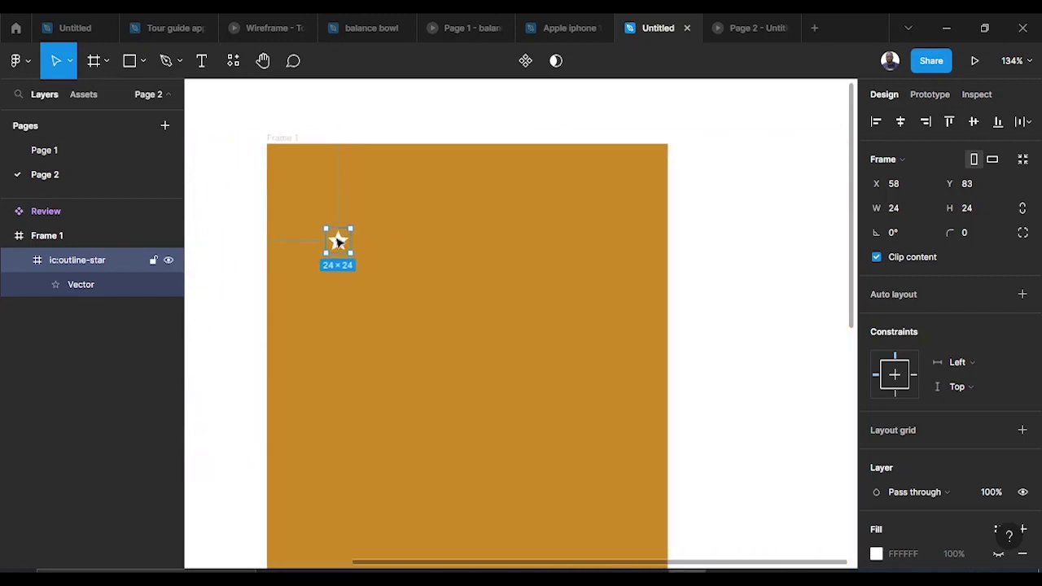
pyautogui.moveTo(338, 242); pyautogui.dragTo(340, 253)
# Step: Duplicate the star into a row of five spaced 10 apart and select them all
pyautogui.keyDown('alt'); pyautogui.moveTo(341, 259); pyautogui.dragTo(376, 259); pyautogui.keyUp('alt')
pyautogui.moveTo(344, 338); pyautogui.dragTo(627, 351)
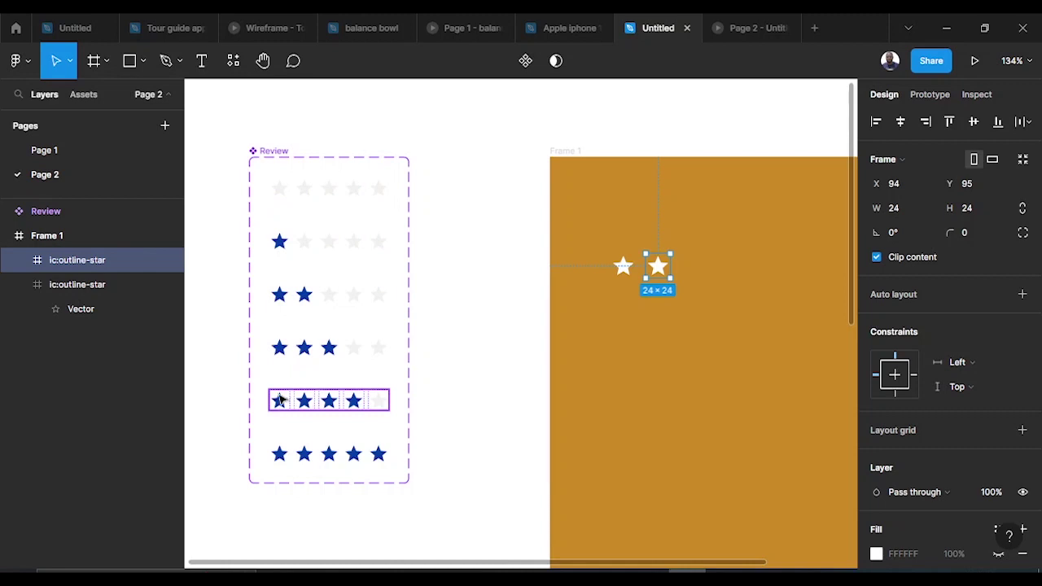
pyautogui.moveTo(660, 342); pyautogui.dragTo(396, 334)
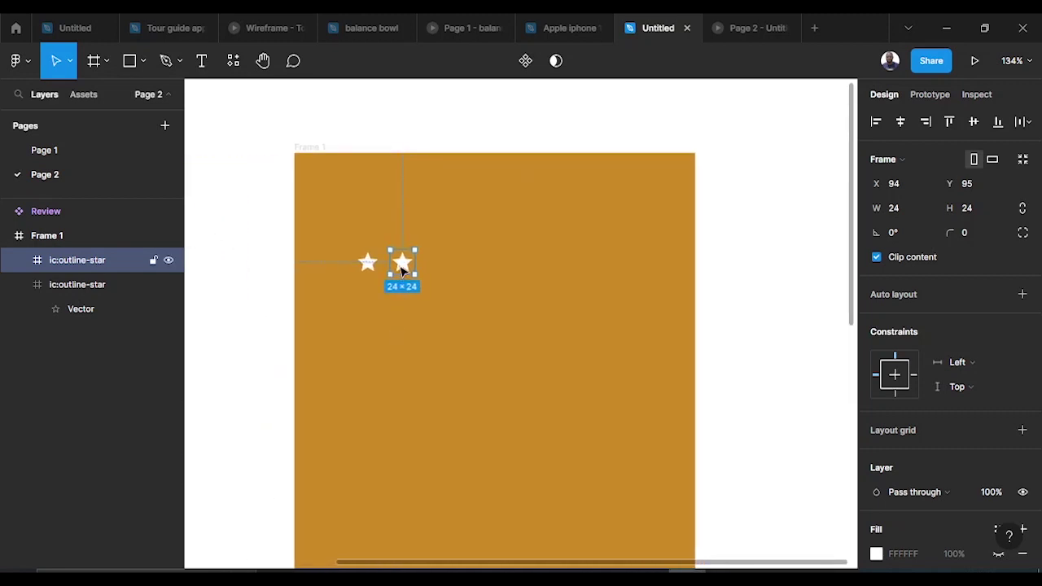
pyautogui.moveTo(406, 269); pyautogui.dragTo(506, 269)
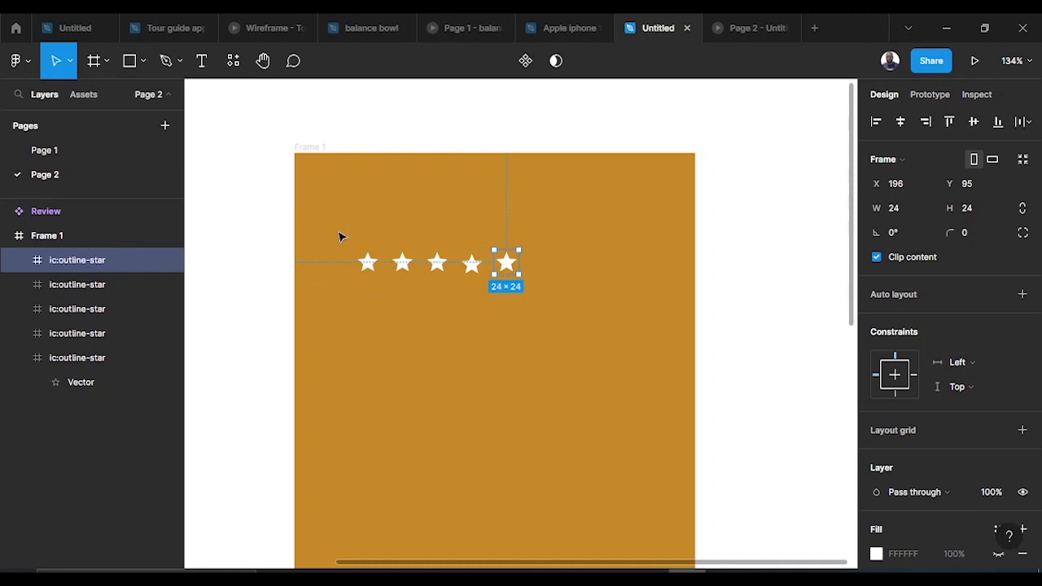
pyautogui.moveTo(334, 243); pyautogui.dragTo(545, 309)
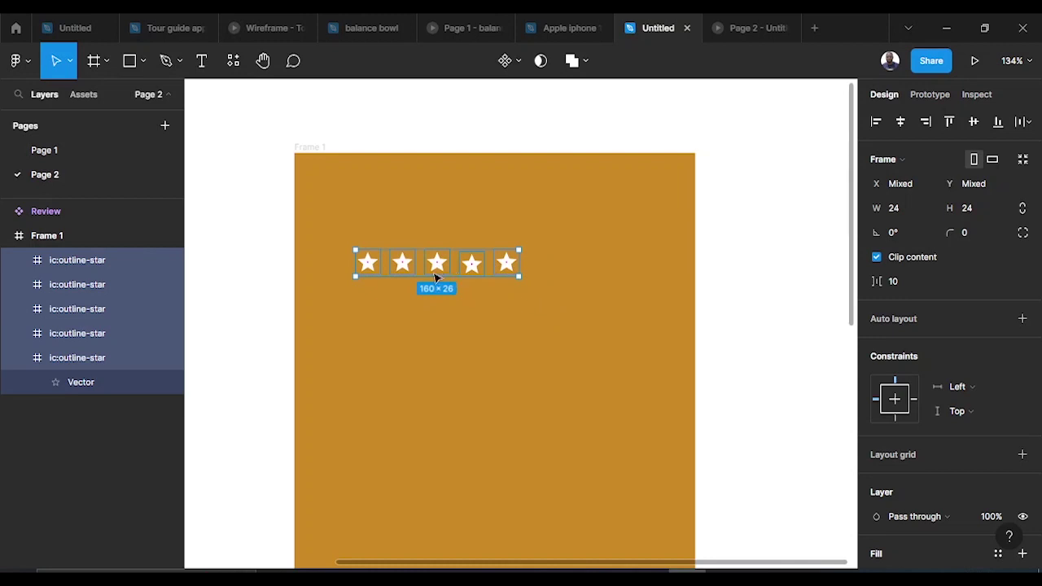
# Step: Wrap the five stars in auto layout, make a component, and add a second variant
pyautogui.hotkey('shift', 'a')
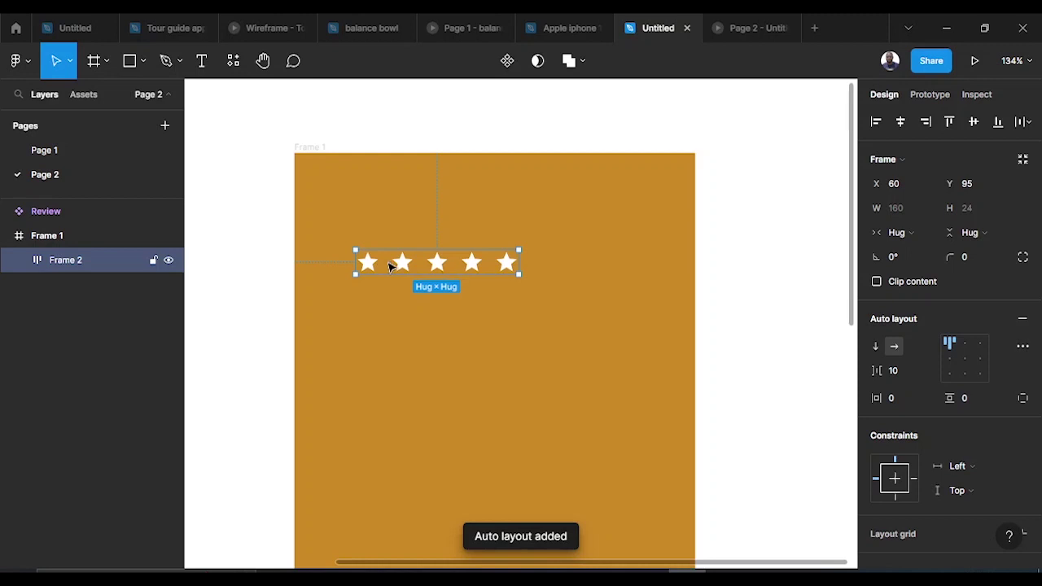
pyautogui.moveTo(404, 263); pyautogui.dragTo(445, 267)
pyautogui.click(507, 62)
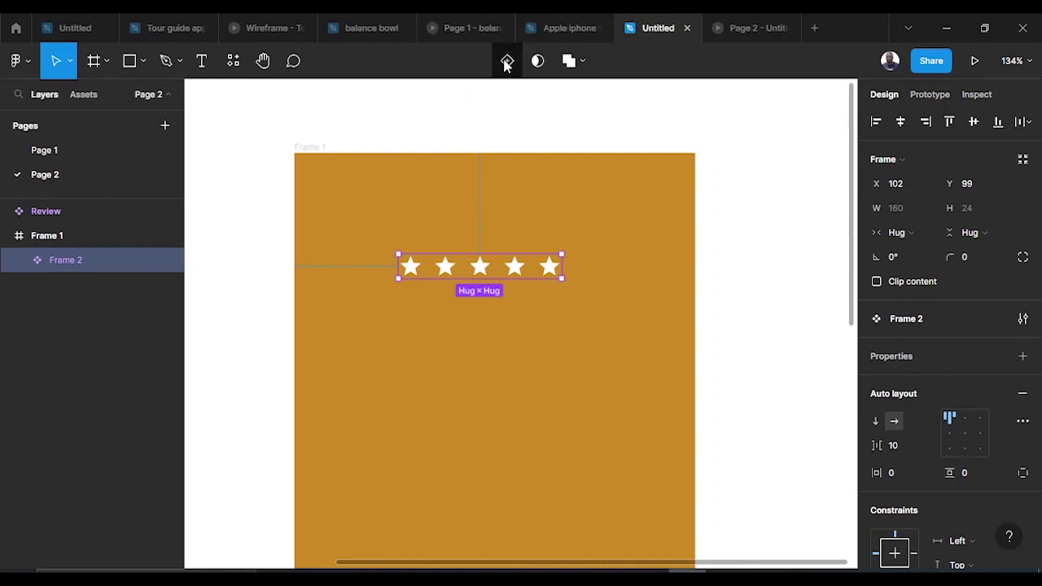
pyautogui.click(506, 62)
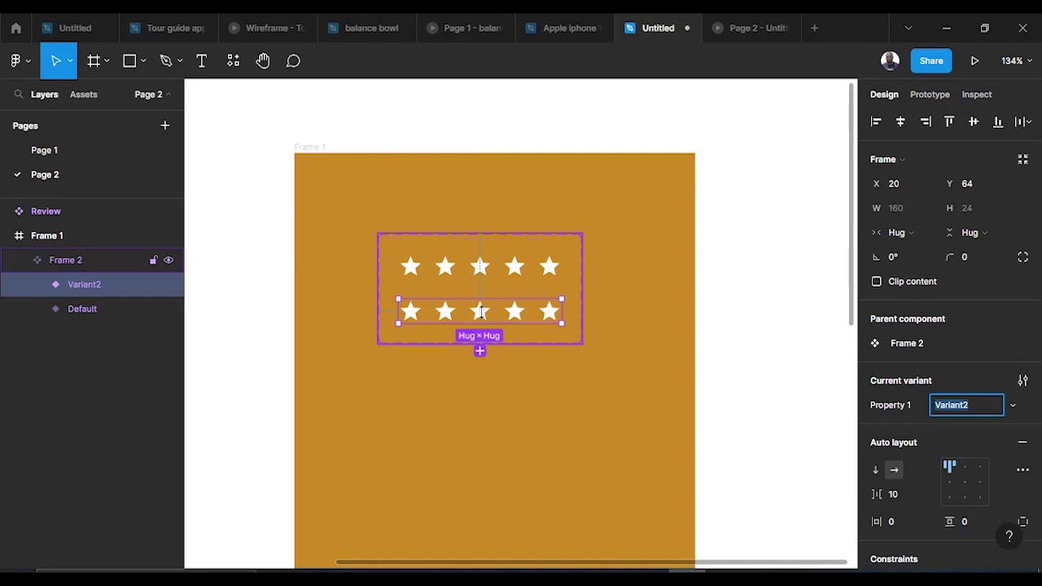
# Step: Enlarge the component set and position the second variant lower inside it
pyautogui.click(444, 346)
pyautogui.scroll(-3, 494, 294)
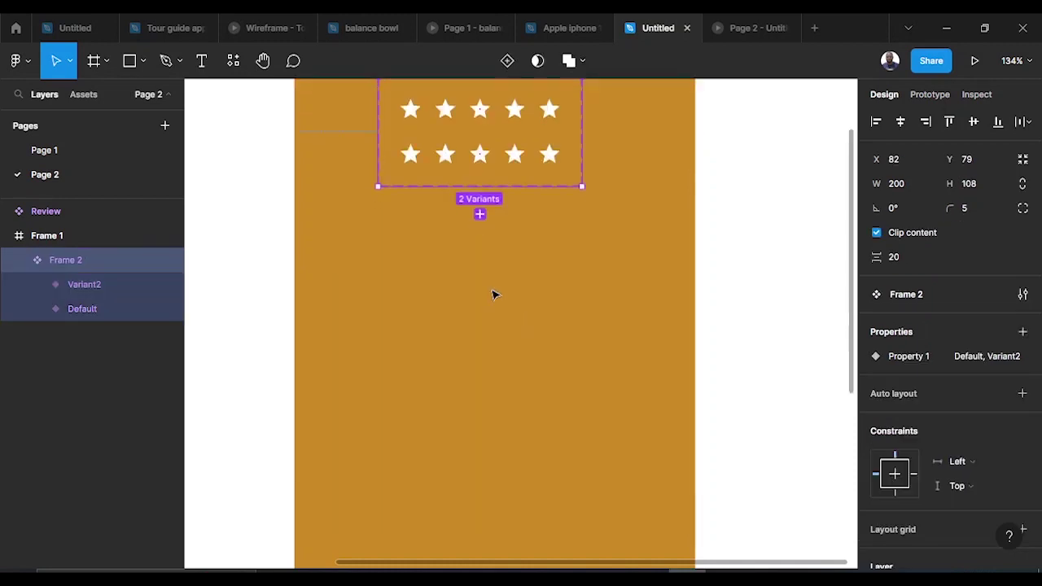
pyautogui.moveTo(448, 189); pyautogui.dragTo(453, 477)
pyautogui.scroll(2, 460, 331)
pyautogui.scroll(-5, 460, 331)
pyautogui.moveTo(440, 298); pyautogui.dragTo(442, 377)
pyautogui.scroll(5, 480, 151)
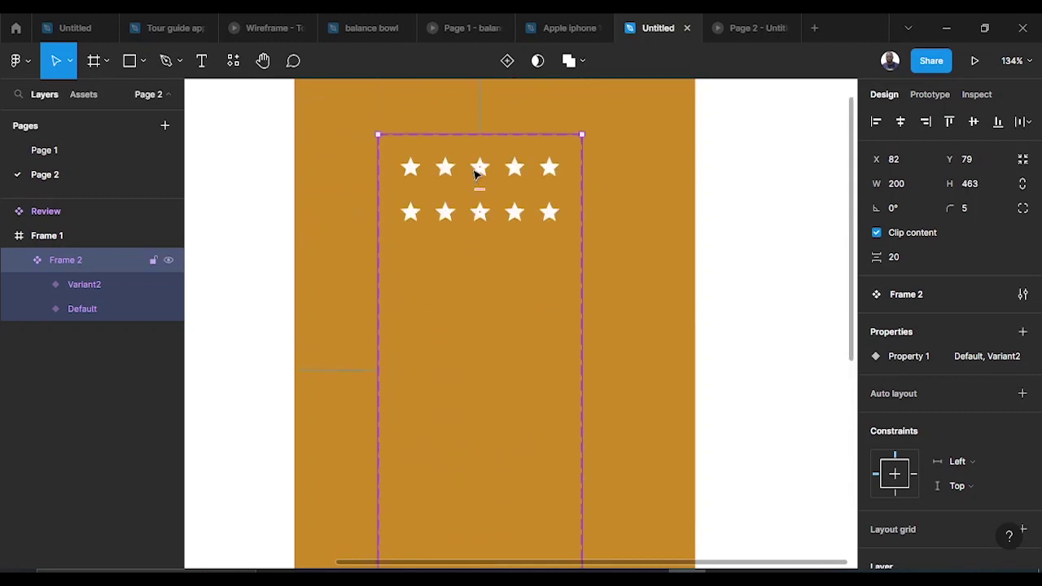
pyautogui.click(449, 174)
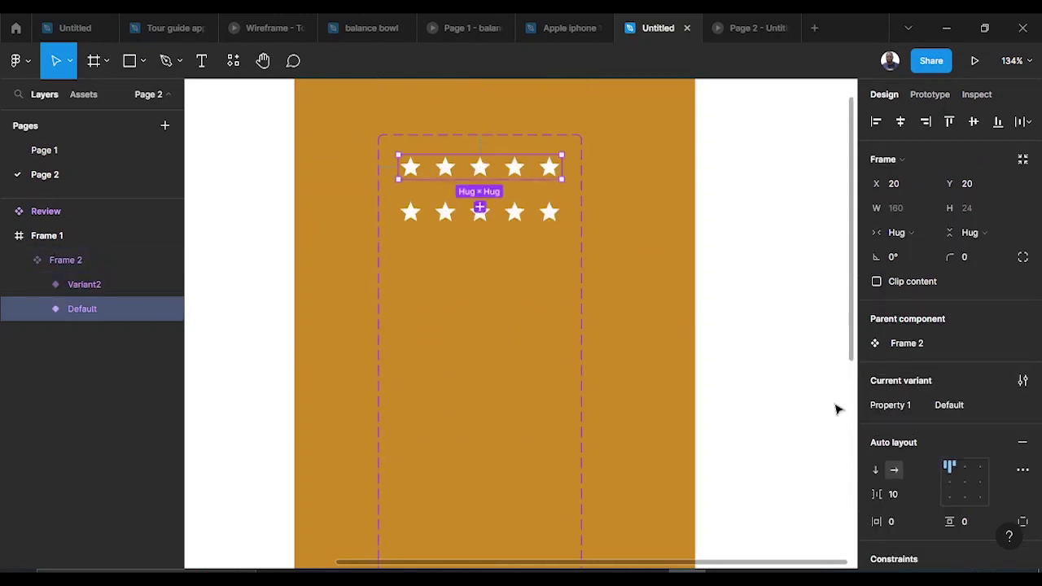
pyautogui.scroll(-2, 941, 372)
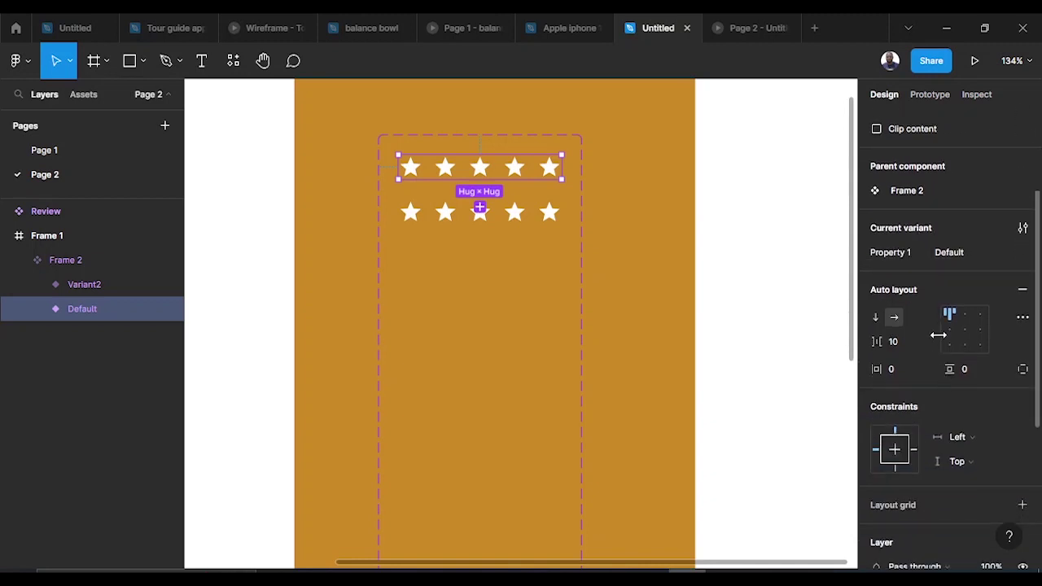
pyautogui.click(436, 220)
pyautogui.moveTo(436, 230); pyautogui.dragTo(438, 251)
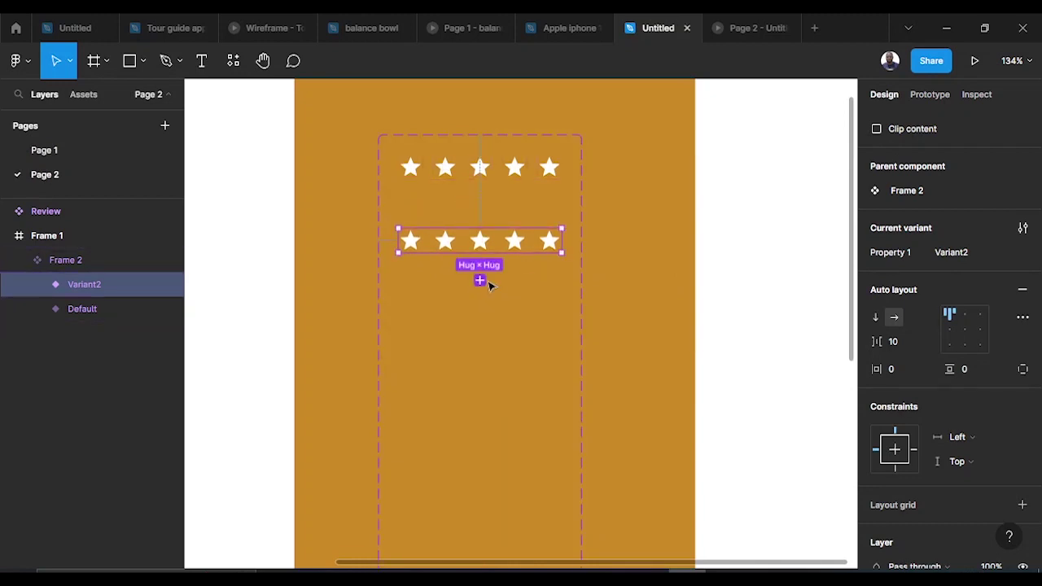
pyautogui.hotkey('shift', 'Up')
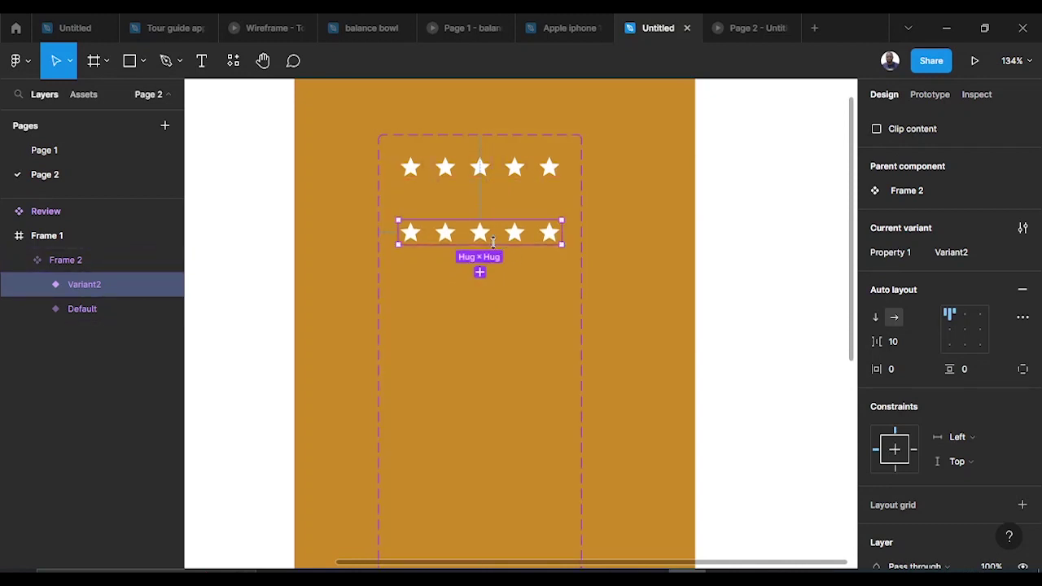
# Step: Centre-align the stars in both variants and rename the second variant '1 star'
pyautogui.click(963, 329)
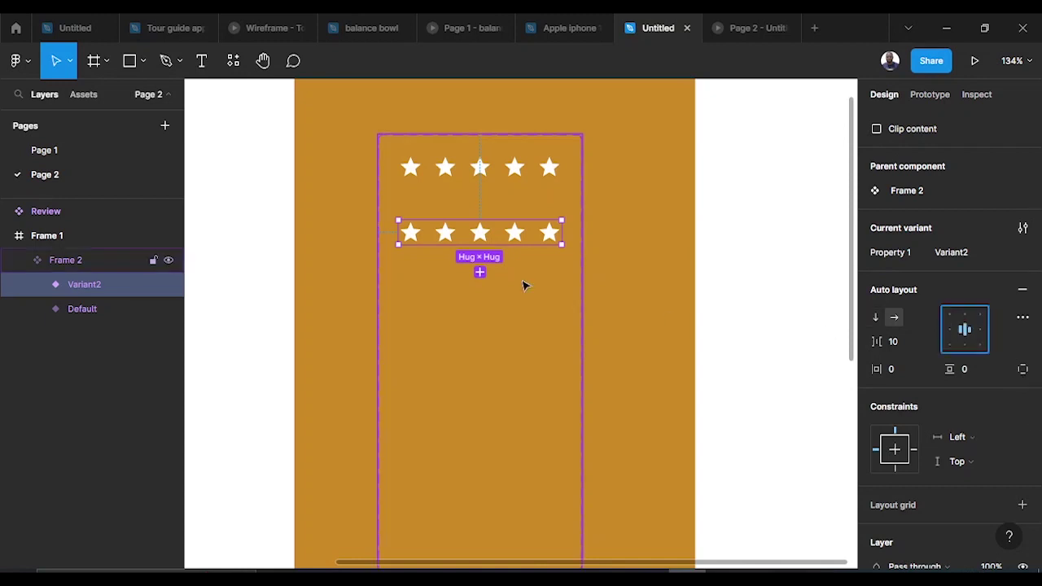
pyautogui.click(489, 169)
pyautogui.click(964, 331)
pyautogui.click(506, 242)
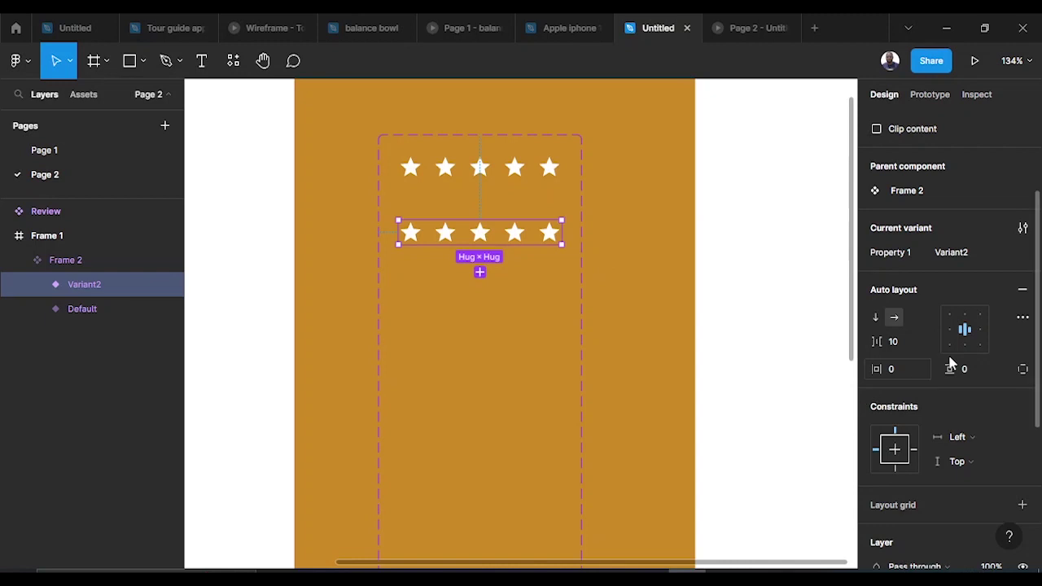
pyautogui.scroll(-4, 969, 342)
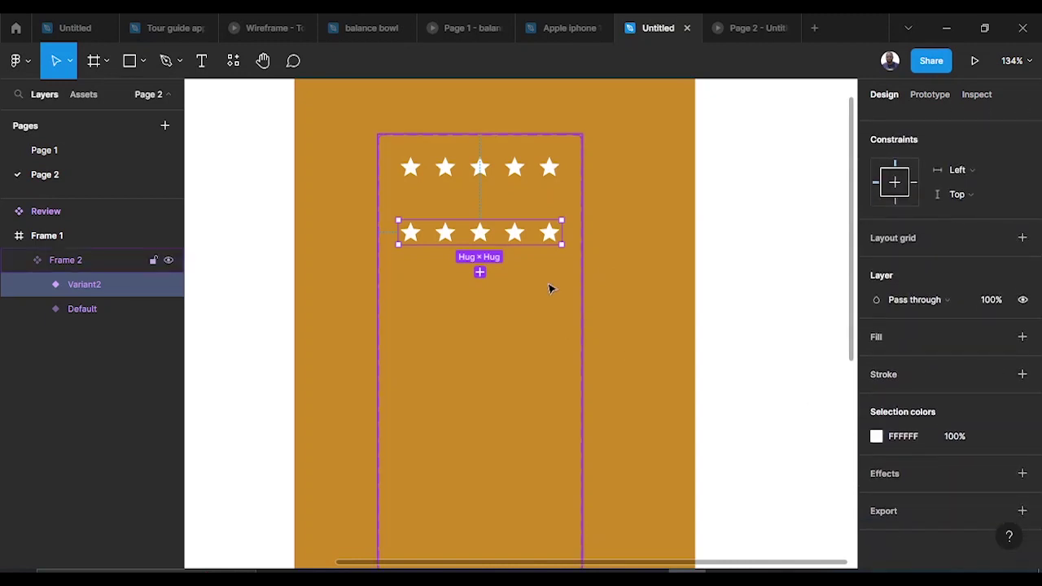
pyautogui.scroll(5, 922, 371)
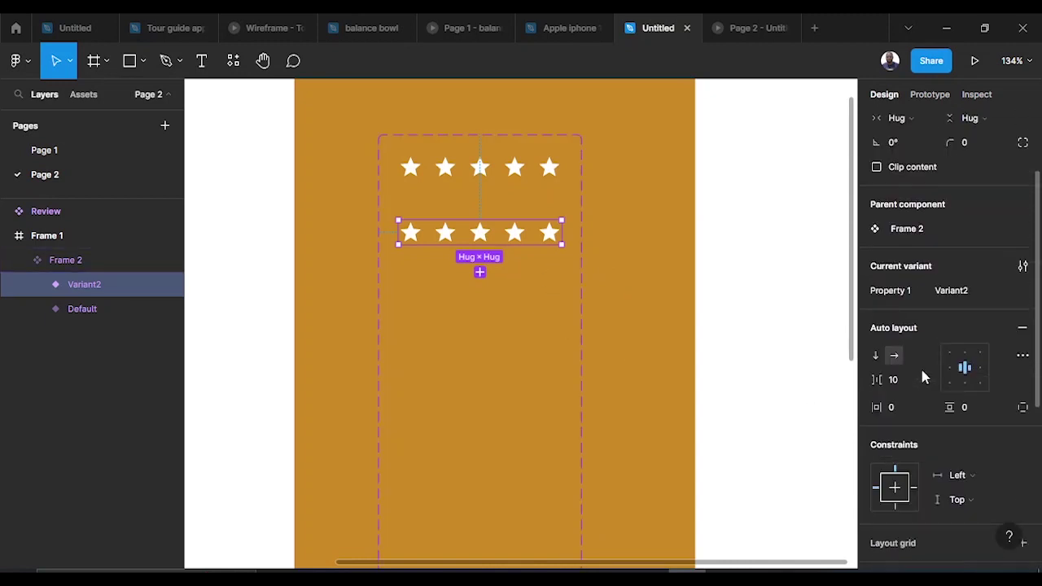
pyautogui.click(949, 291)
pyautogui.write('1 star')
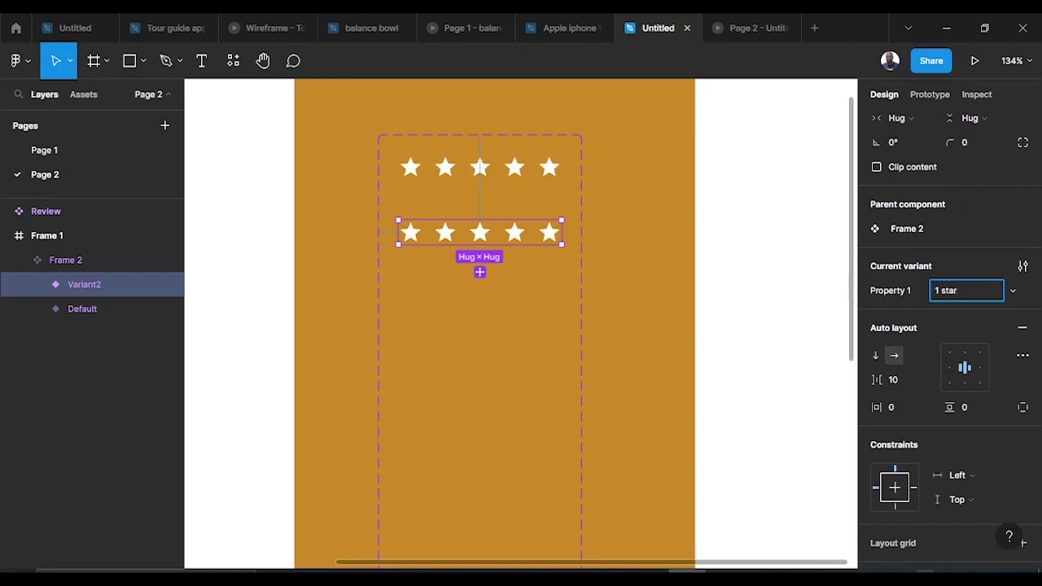
# Step: Confirm the '1 star' variant and add a '2 star' variant below it
pyautogui.click(448, 266)
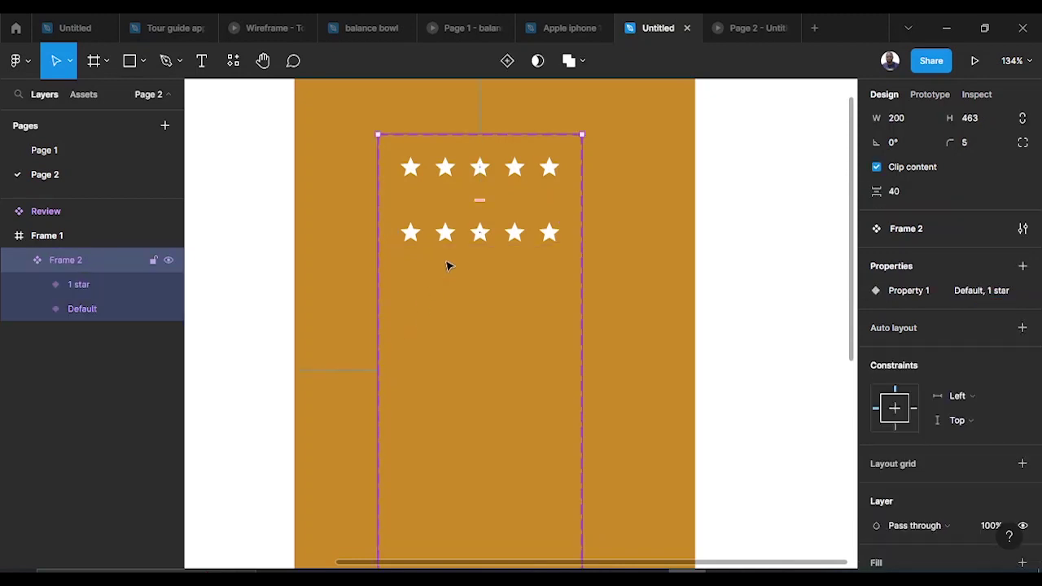
pyautogui.click(452, 241)
pyautogui.click(444, 234)
pyautogui.click(519, 302)
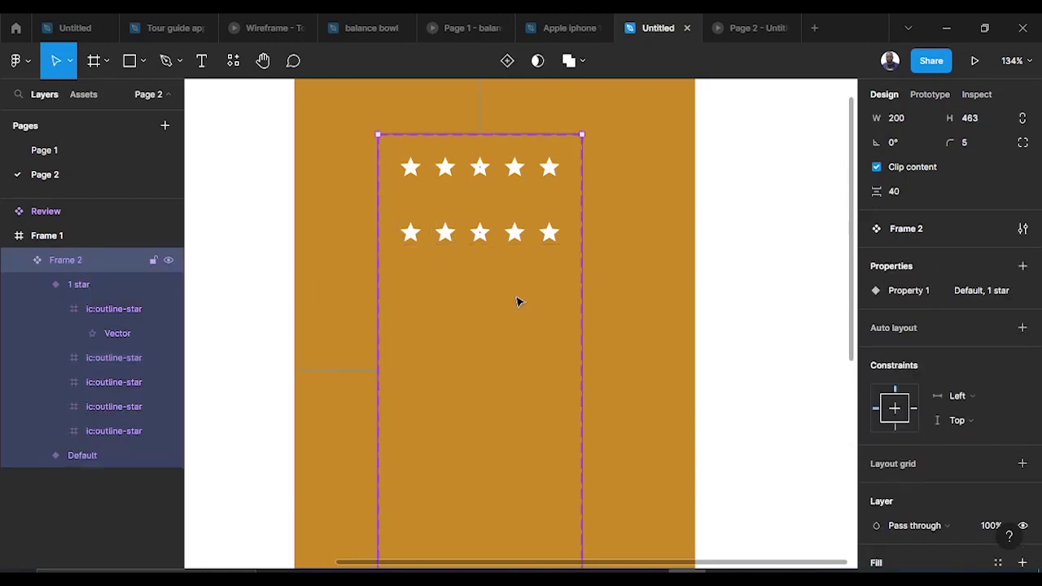
pyautogui.click(484, 238)
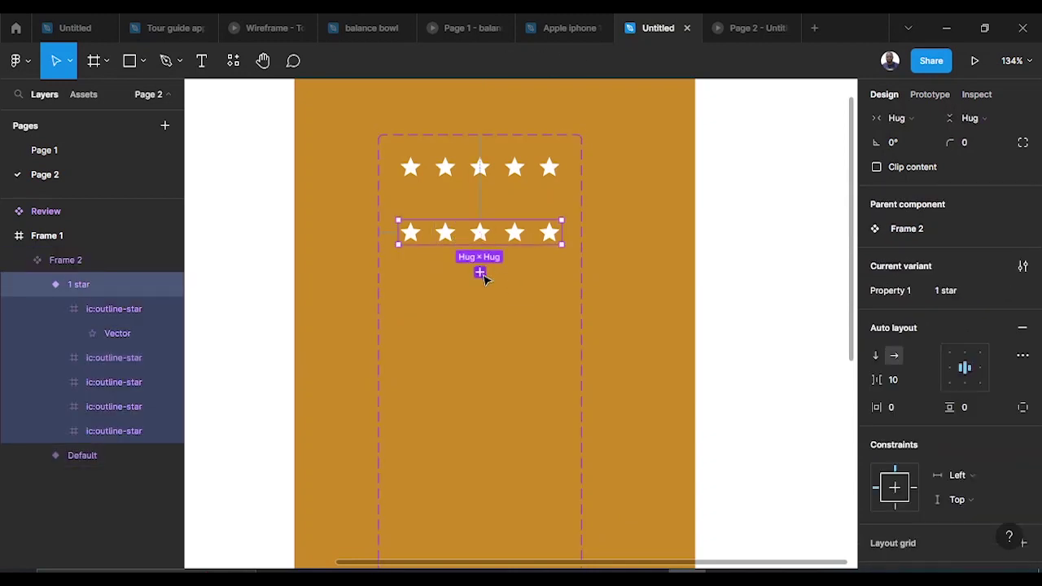
pyautogui.click(481, 275)
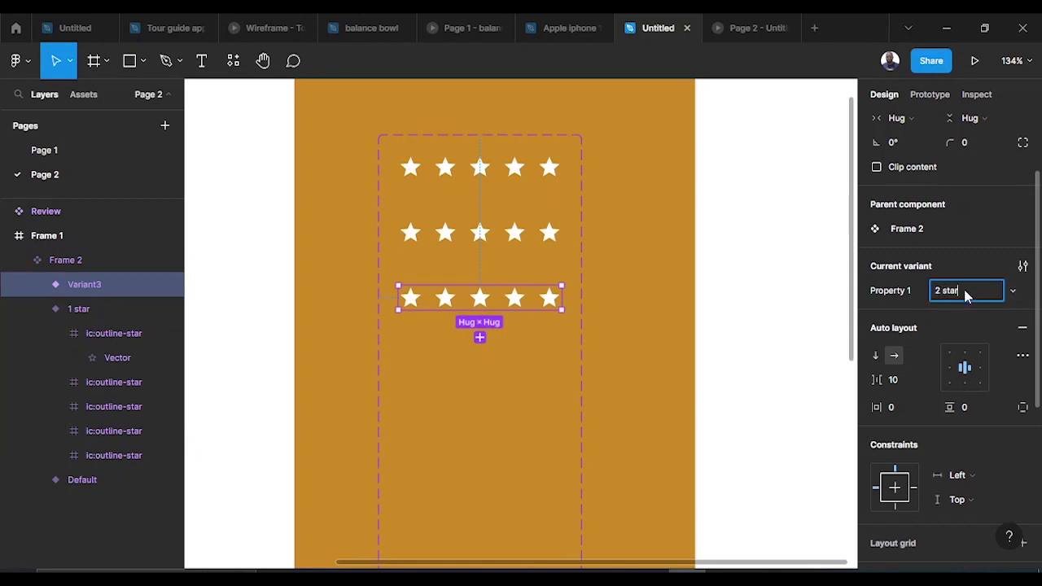
pyautogui.press('Return')
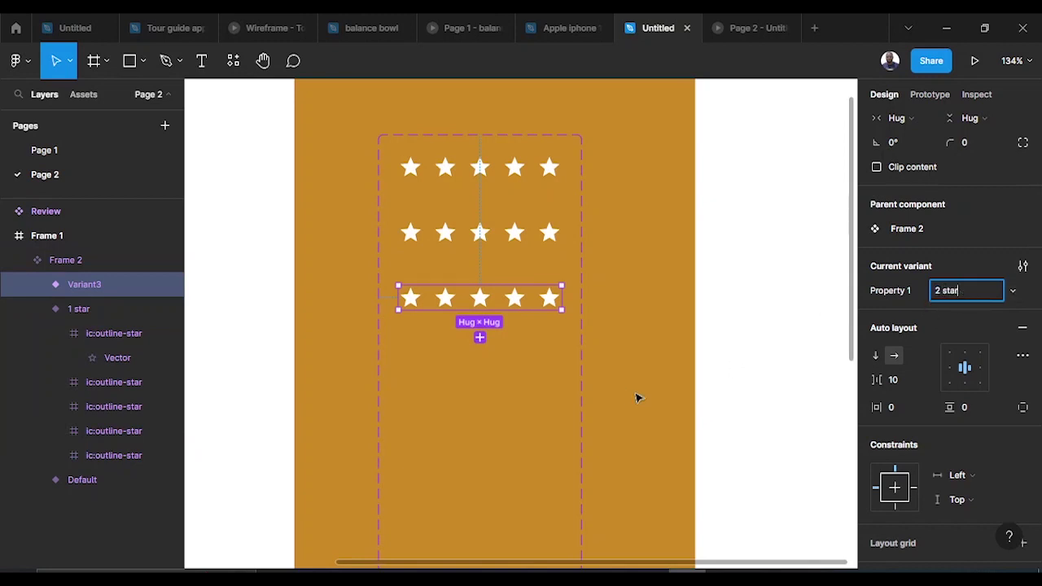
# Step: Add the '3 star', '4 star' and '5 star' variants, then select Default
pyautogui.click(479, 338)
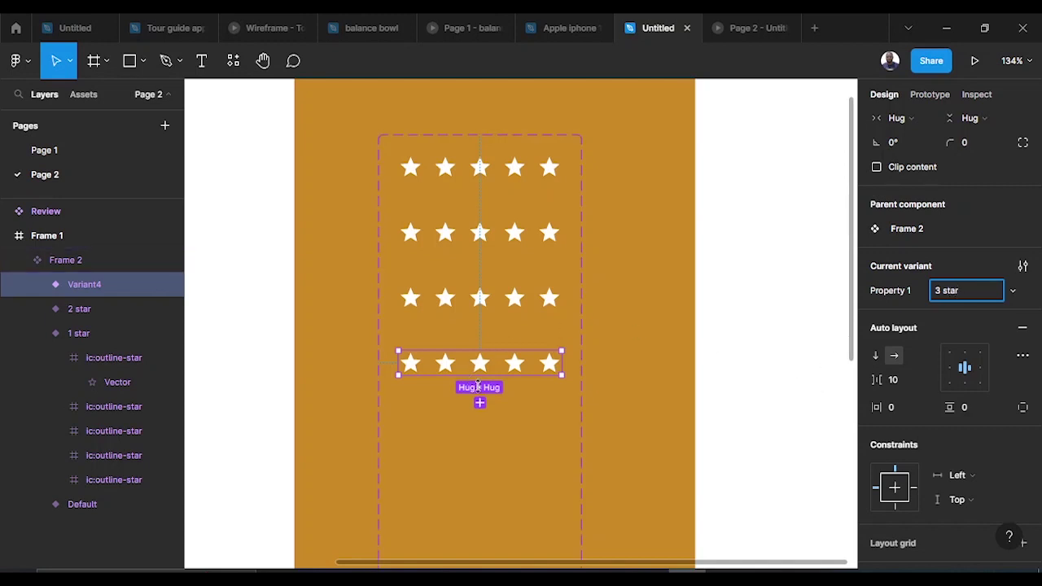
pyautogui.click(480, 405)
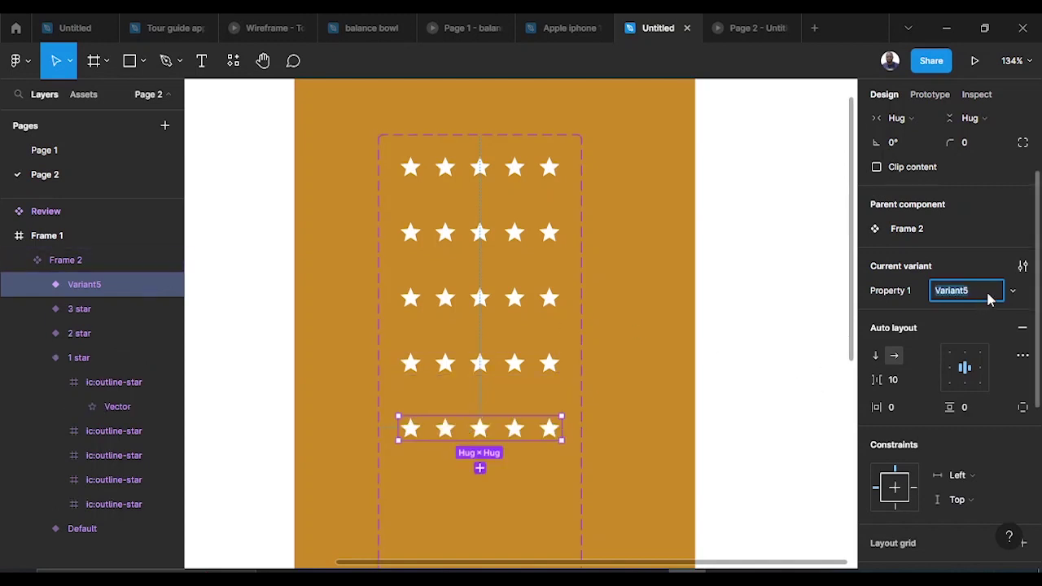
pyautogui.write('4 star')
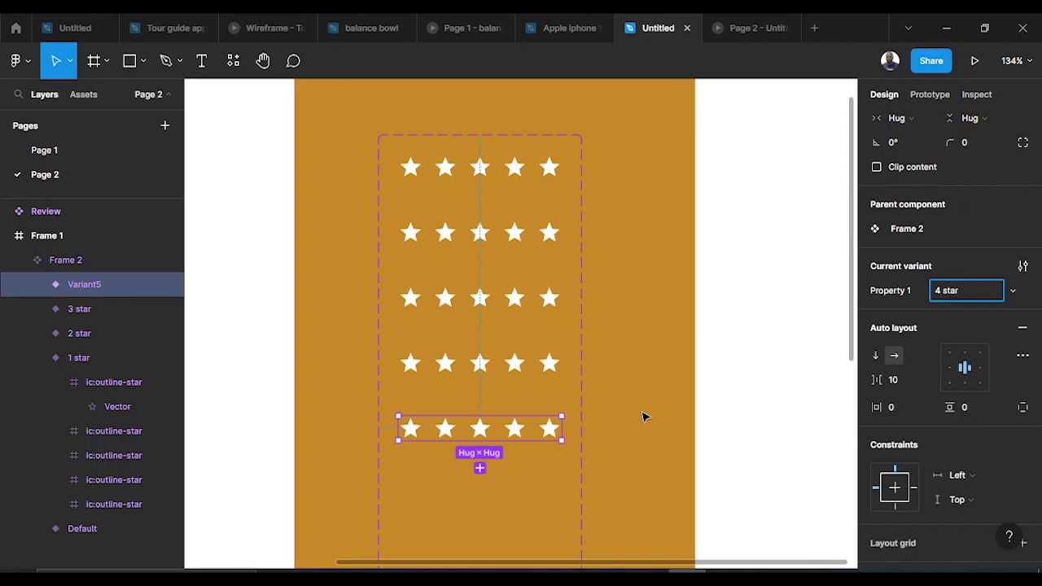
pyautogui.click(480, 468)
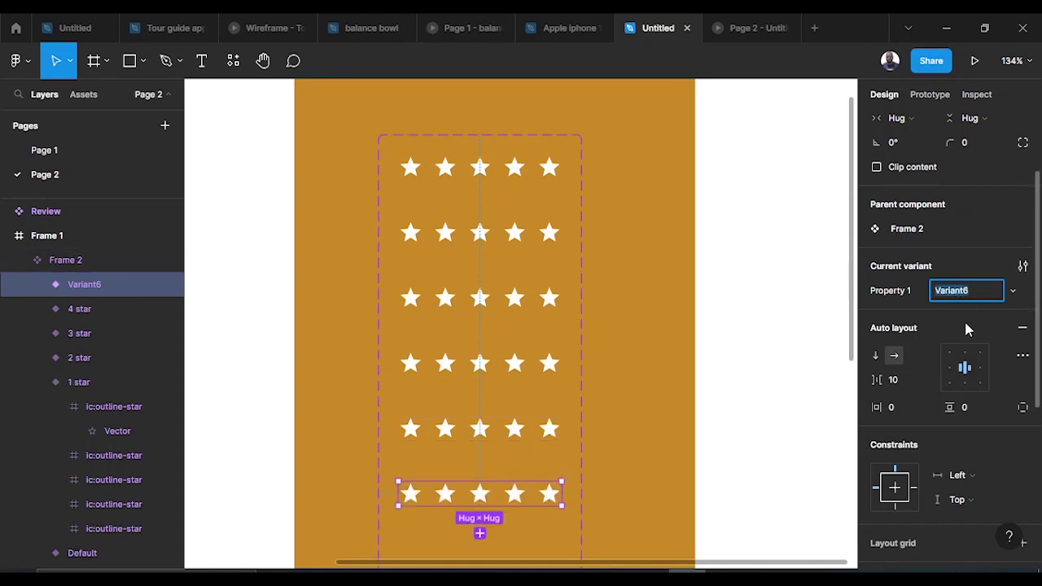
pyautogui.write('5 star')
pyautogui.scroll(-1, 572, 360)
pyautogui.scroll(2, 453, 210)
pyautogui.click(450, 180)
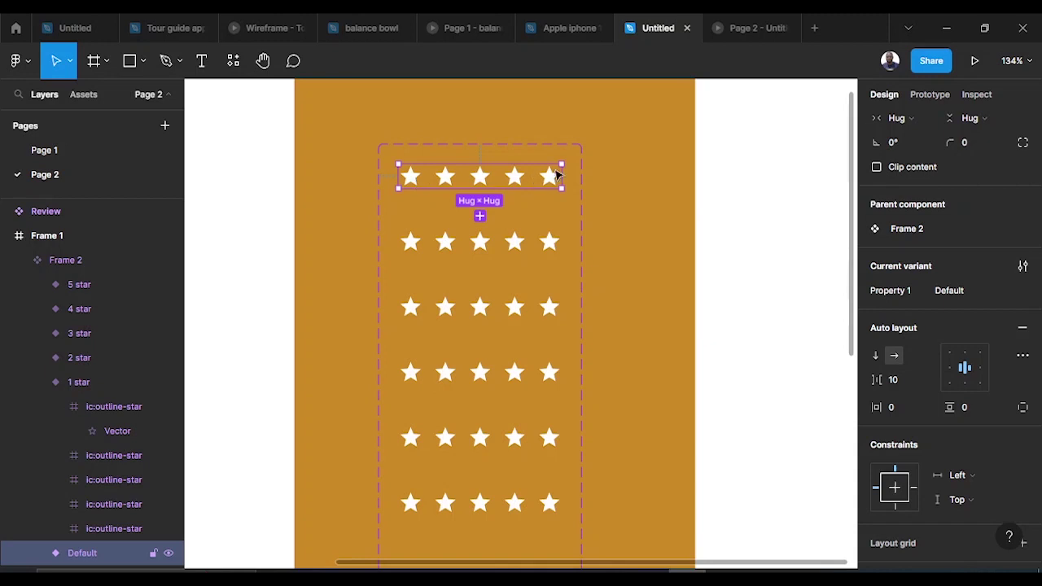
# Step: Open a blue star's vector in the Review component for editing
pyautogui.doubleClick(411, 251)
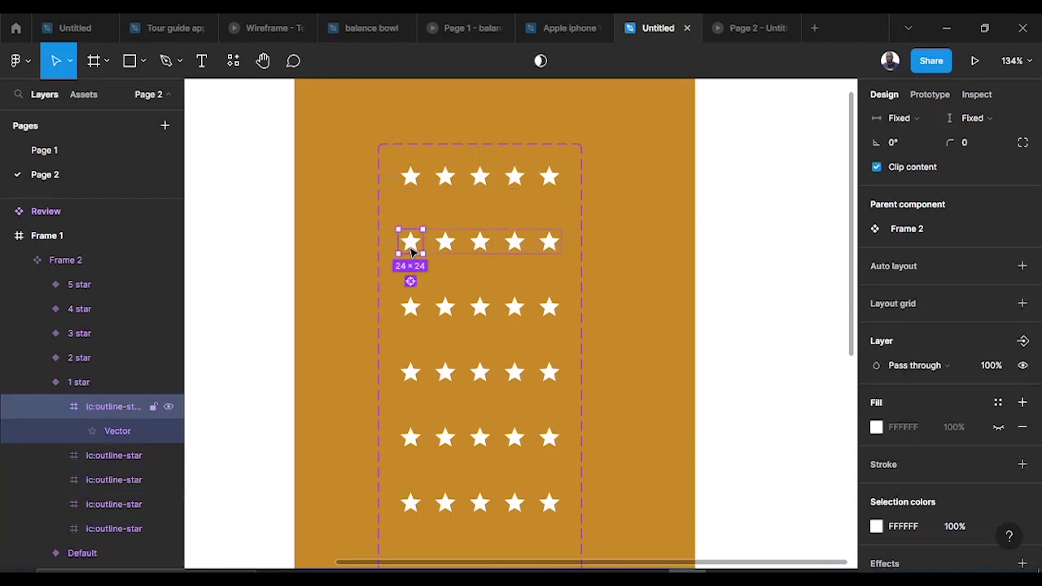
pyautogui.doubleClick(411, 251)
pyautogui.scroll(-5, 287, 281)
pyautogui.moveTo(288, 281); pyautogui.dragTo(392, 286)
pyautogui.scroll(6, 287, 296)
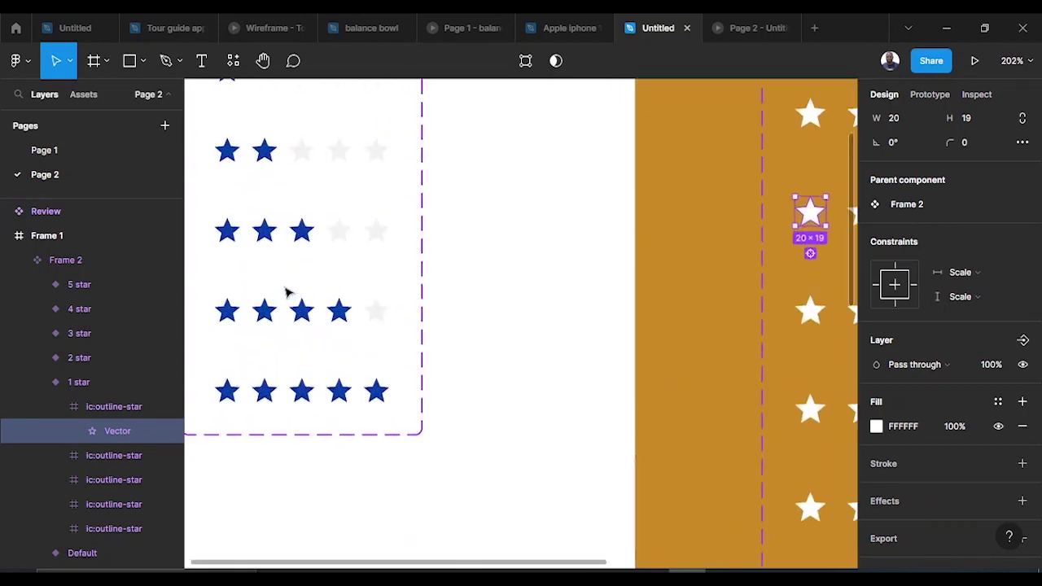
pyautogui.click(302, 313)
pyautogui.doubleClick(302, 313)
pyautogui.doubleClick(302, 314)
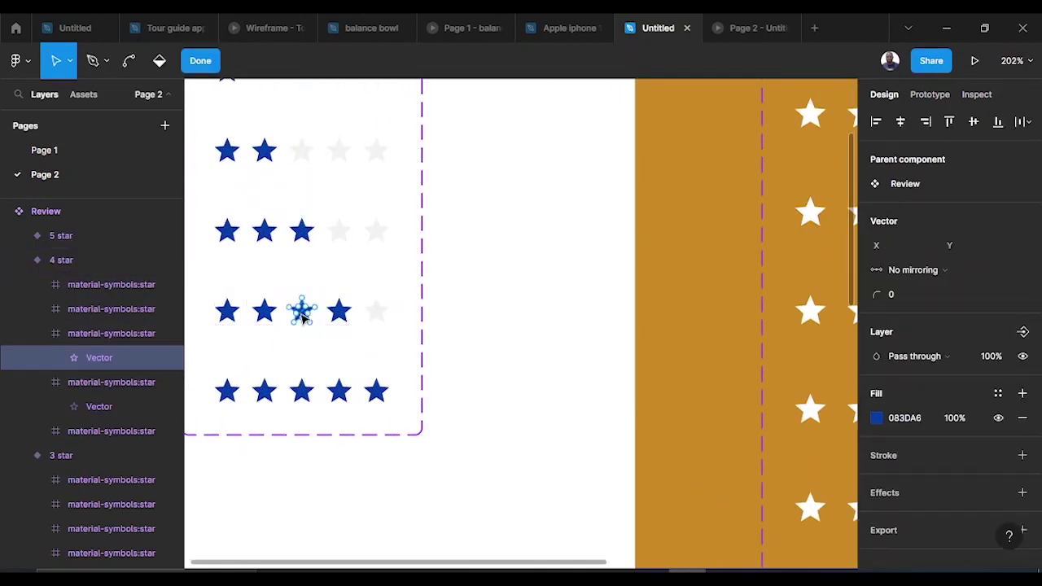
# Step: Copy its fill colour 083DA6, return to the orange frame, and exit vector editing
pyautogui.click(916, 419)
pyautogui.hotkey('ctrl', 'c')
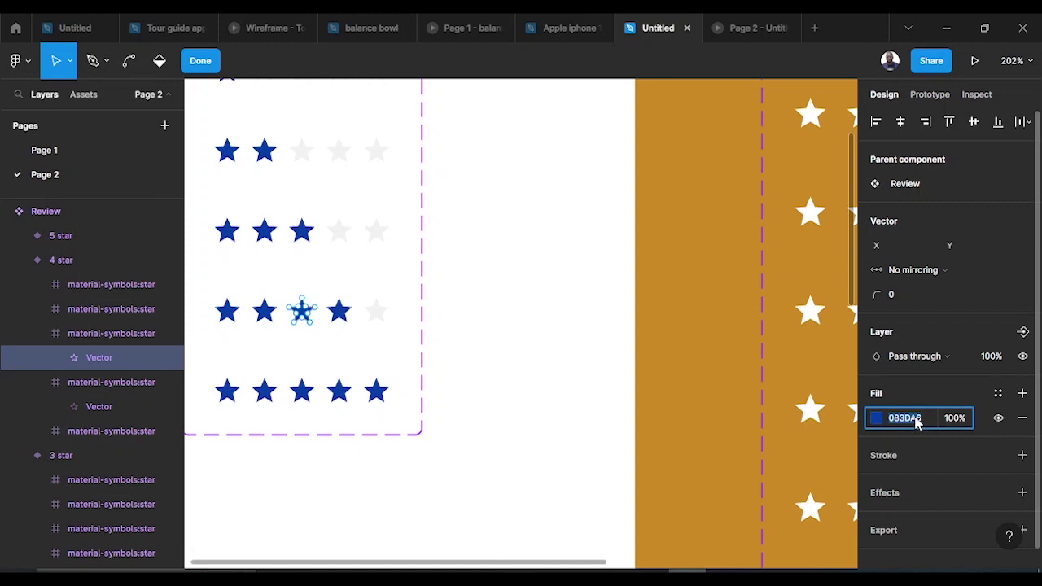
pyautogui.scroll(-5, 777, 359)
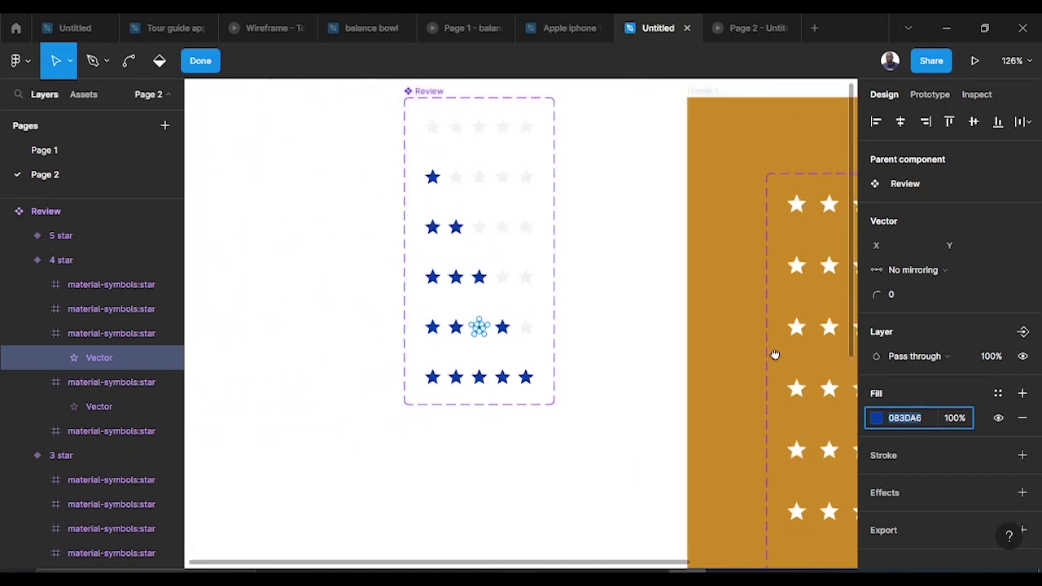
pyautogui.moveTo(774, 353); pyautogui.dragTo(419, 367)
pyautogui.hscroll(-4, 539, 354)
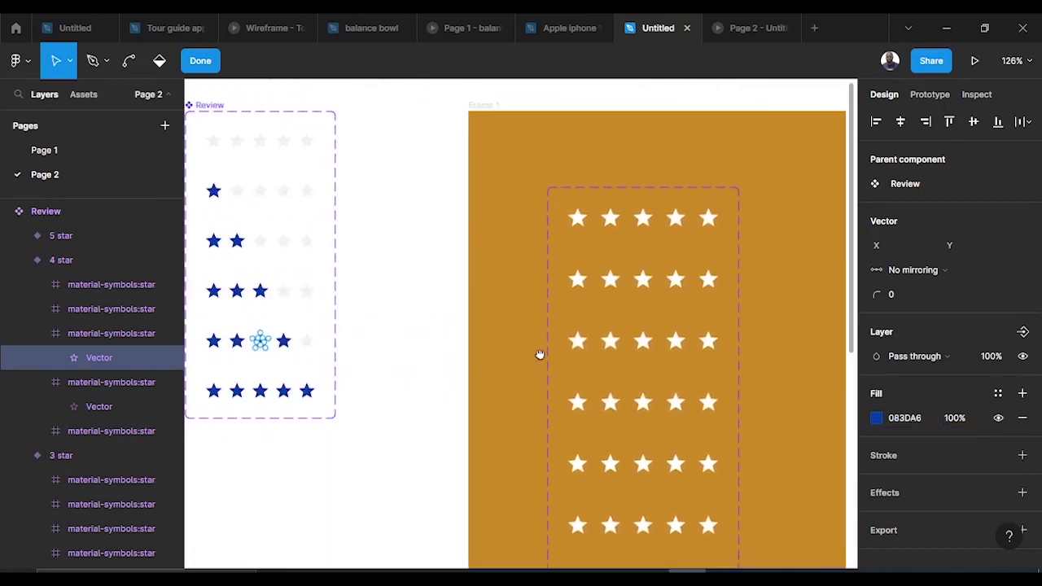
pyautogui.scroll(3, 808, 361)
pyautogui.scroll(-3, 797, 364)
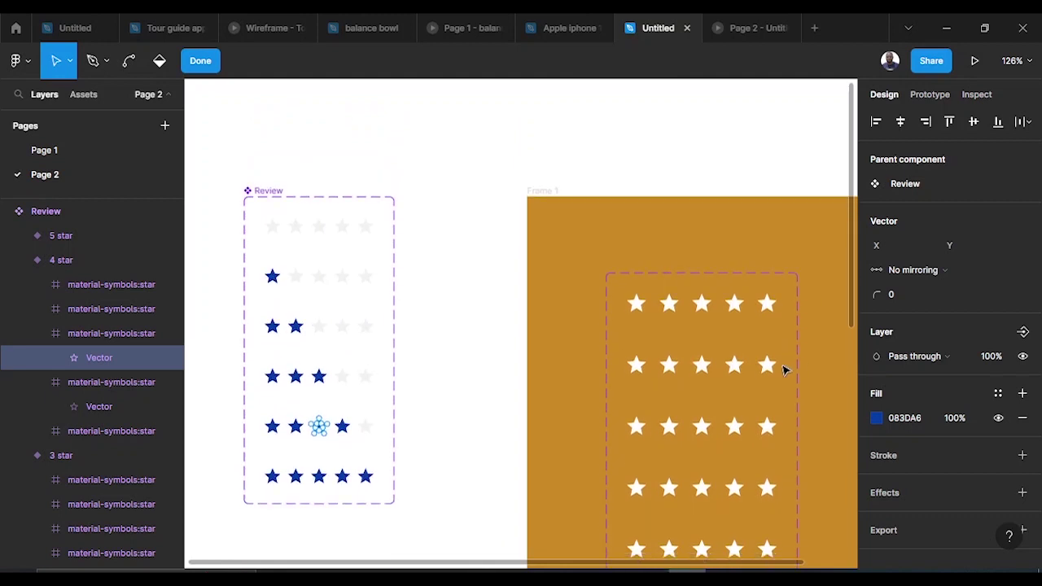
pyautogui.scroll(5, 784, 367)
pyautogui.scroll(-2, 678, 328)
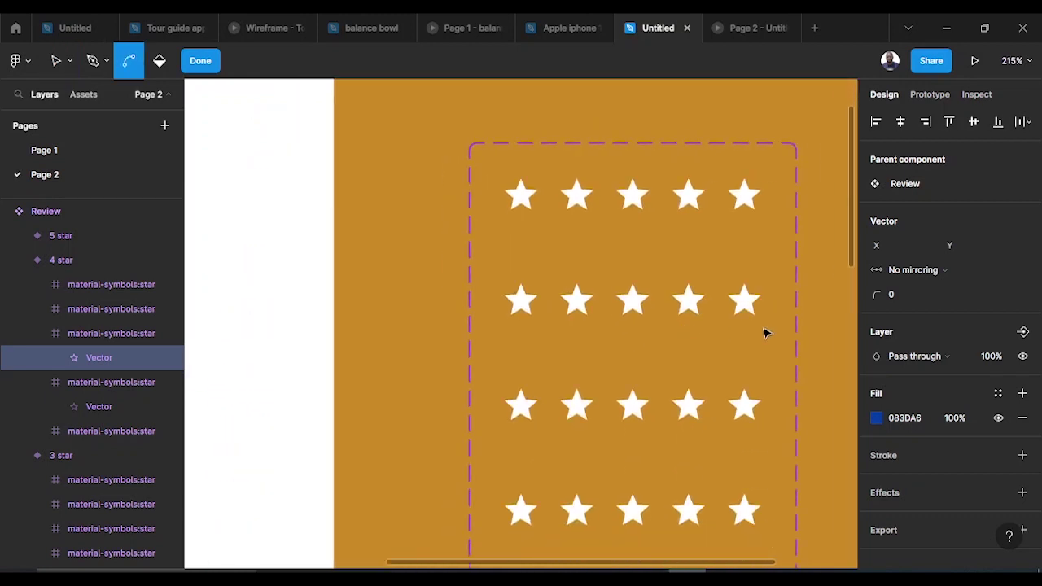
pyautogui.press('Escape')
# Step: Fill the first star of the 1 star variant with 083DA6
pyautogui.click(434, 305)
pyautogui.keyDown('ctrl'); pyautogui.click(434, 306); pyautogui.keyUp('ctrl')
pyautogui.click(906, 492)
pyautogui.hotkey('ctrl', 'v')
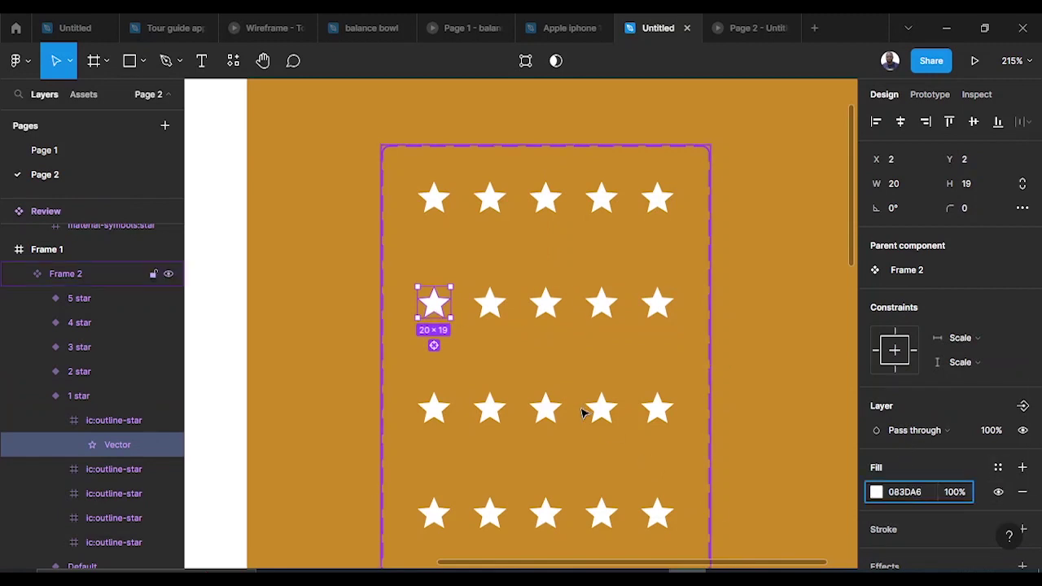
pyautogui.click(440, 418)
# Step: Fill the first two stars of the 2 star variant with 083DA6
pyautogui.doubleClick(438, 414)
pyautogui.doubleClick(440, 418)
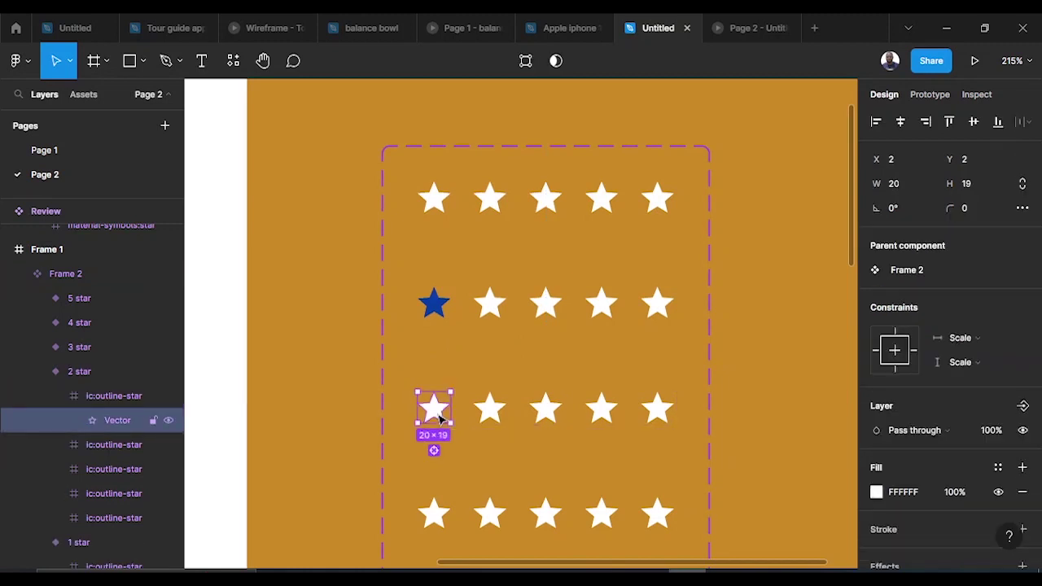
pyautogui.click(920, 495)
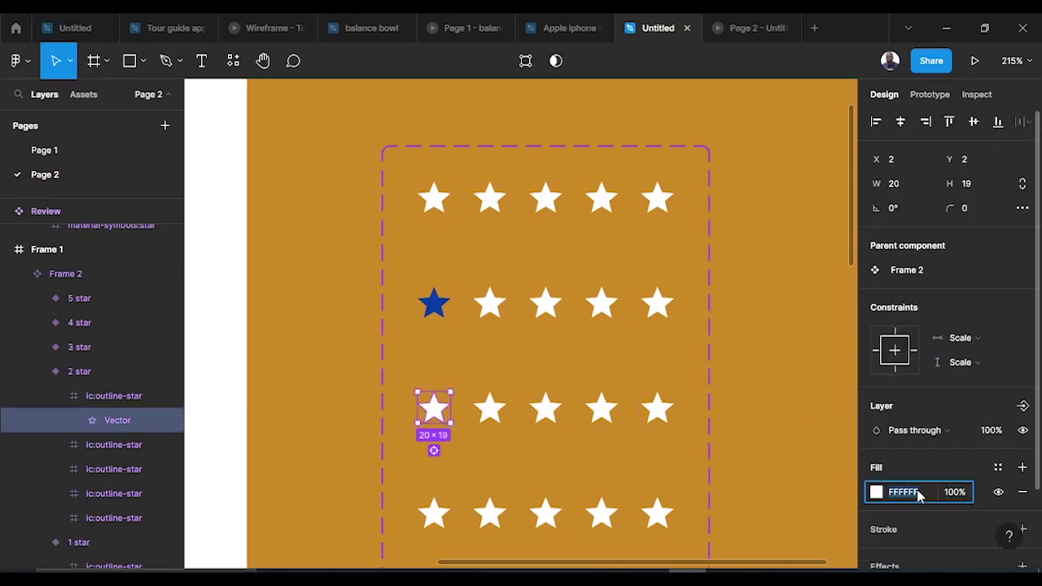
pyautogui.hotkey('ctrl', 'v')
pyautogui.doubleClick(488, 409)
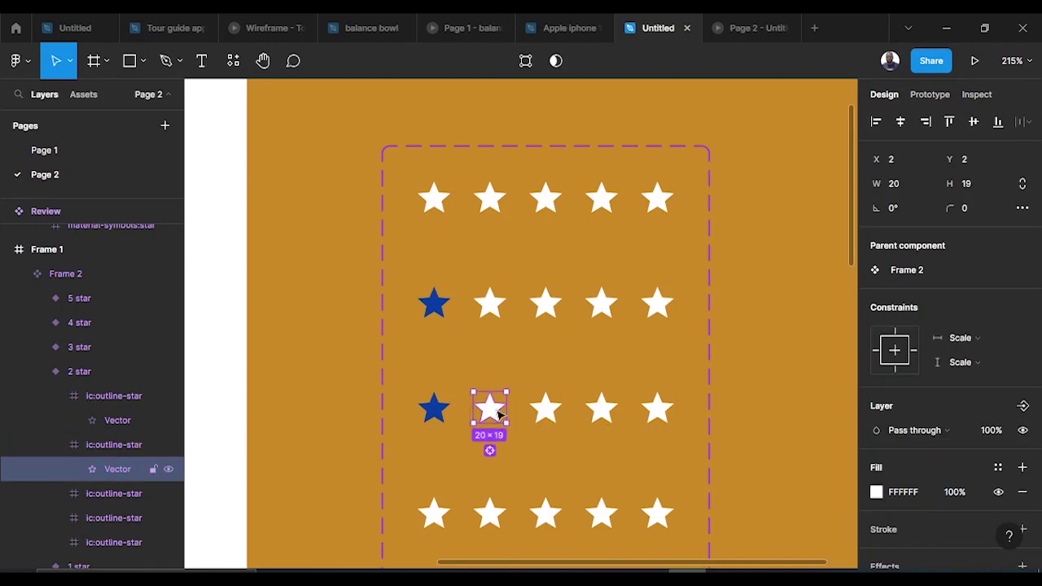
pyautogui.click(918, 492)
pyautogui.hotkey('ctrl', 'v')
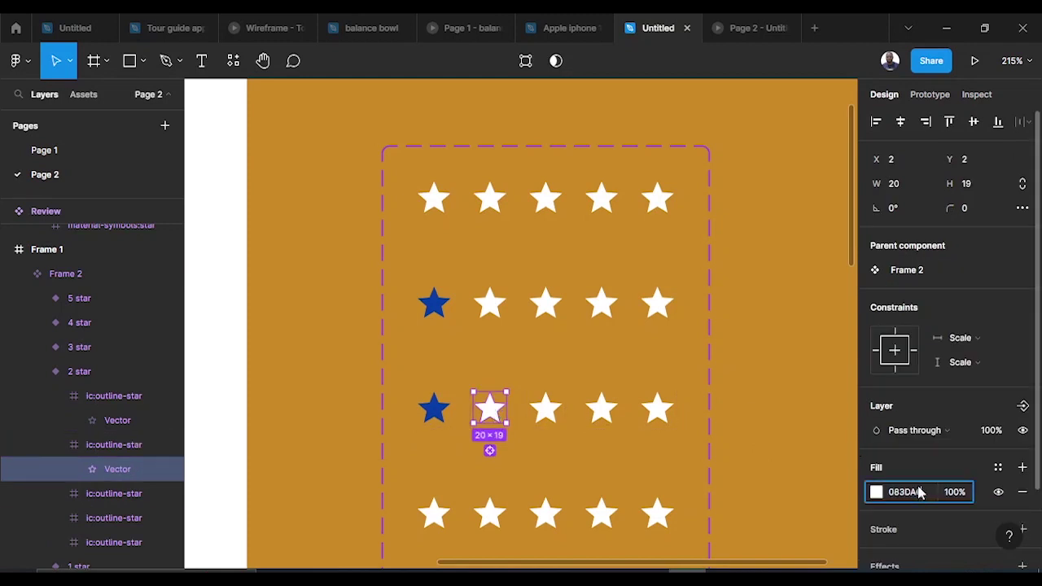
pyautogui.click(600, 372)
# Step: Fill the first star of the 3 star variant with 083DA6
pyautogui.scroll(-1, 599, 372)
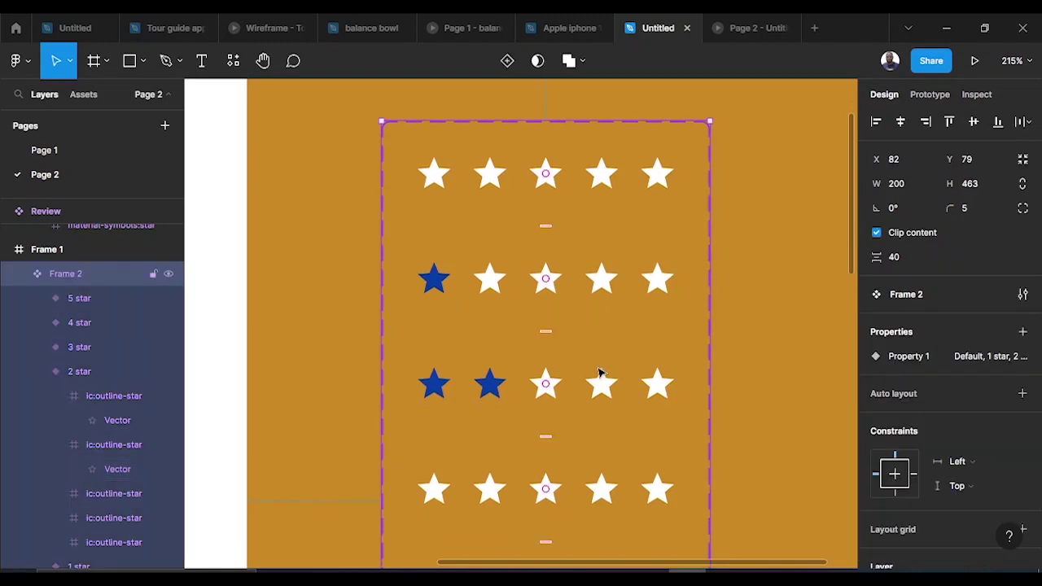
pyautogui.scroll(-1, 600, 372)
pyautogui.click(442, 460)
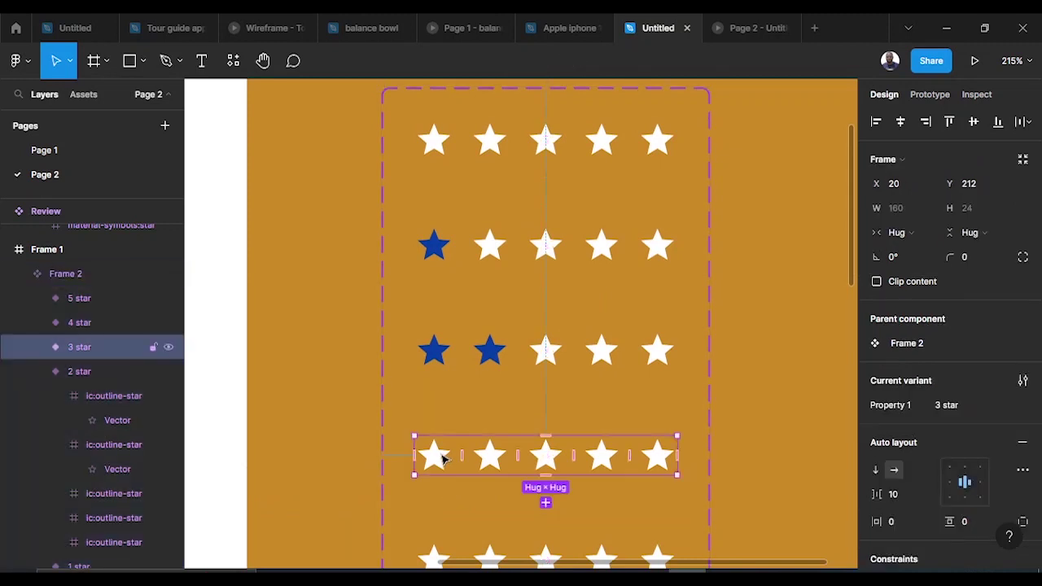
pyautogui.click(442, 460)
pyautogui.click(436, 462)
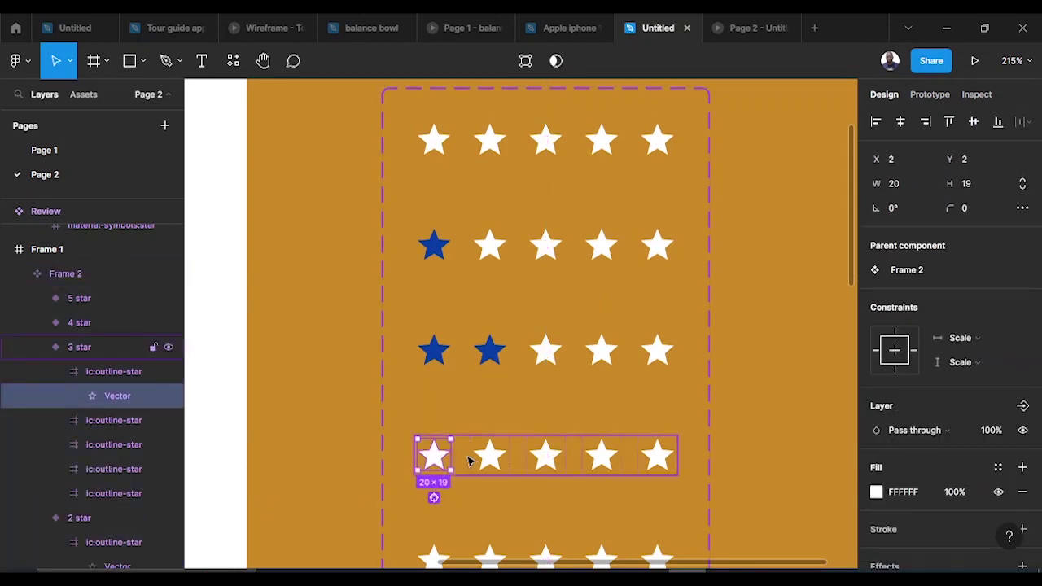
pyautogui.click(485, 457)
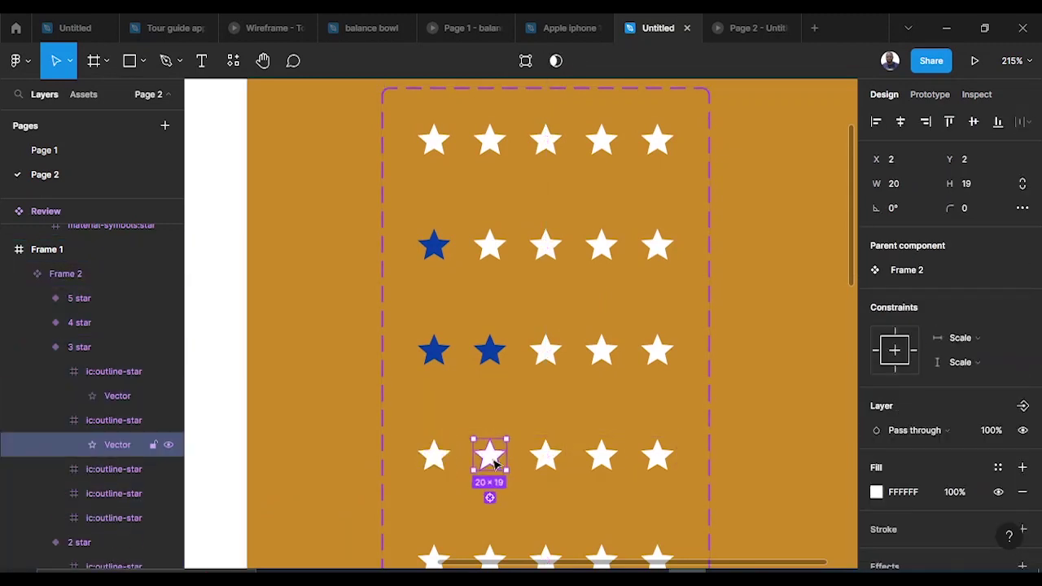
pyautogui.keyDown('shift'); pyautogui.click(444, 462); pyautogui.keyUp('shift')
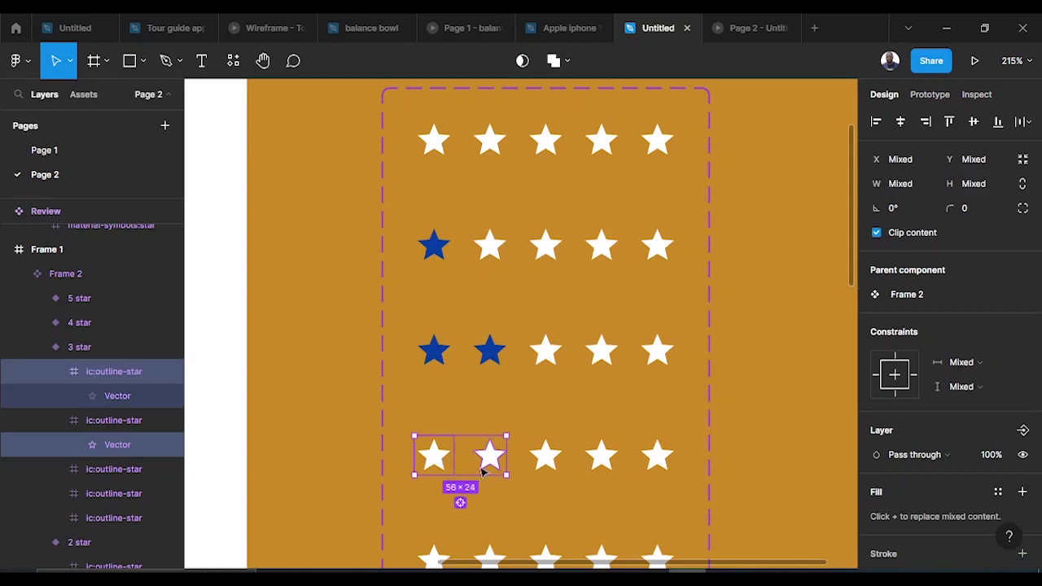
pyautogui.click(433, 470)
pyautogui.click(541, 466)
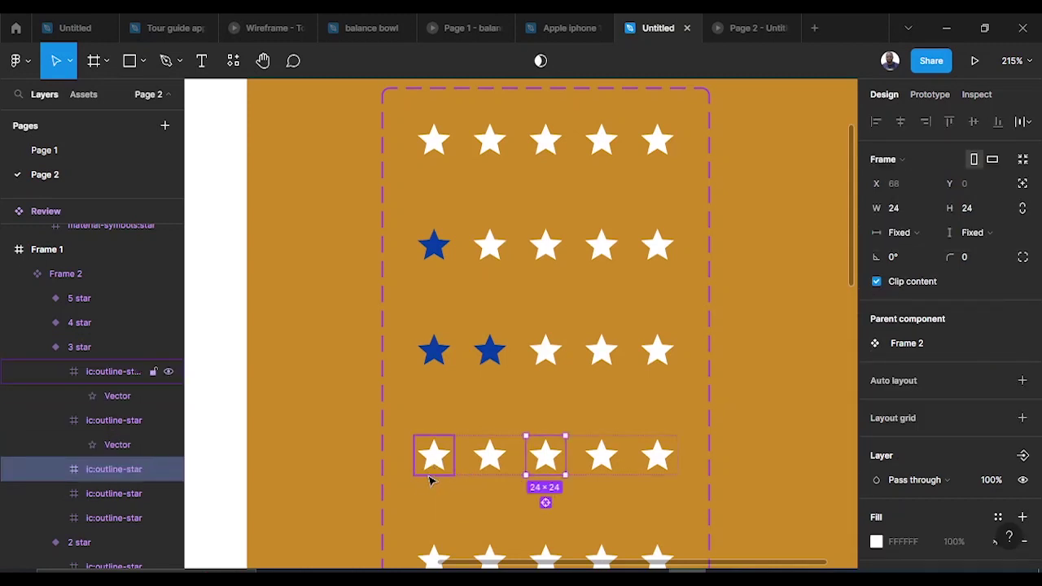
pyautogui.click(432, 462)
pyautogui.click(433, 463)
pyautogui.click(434, 468)
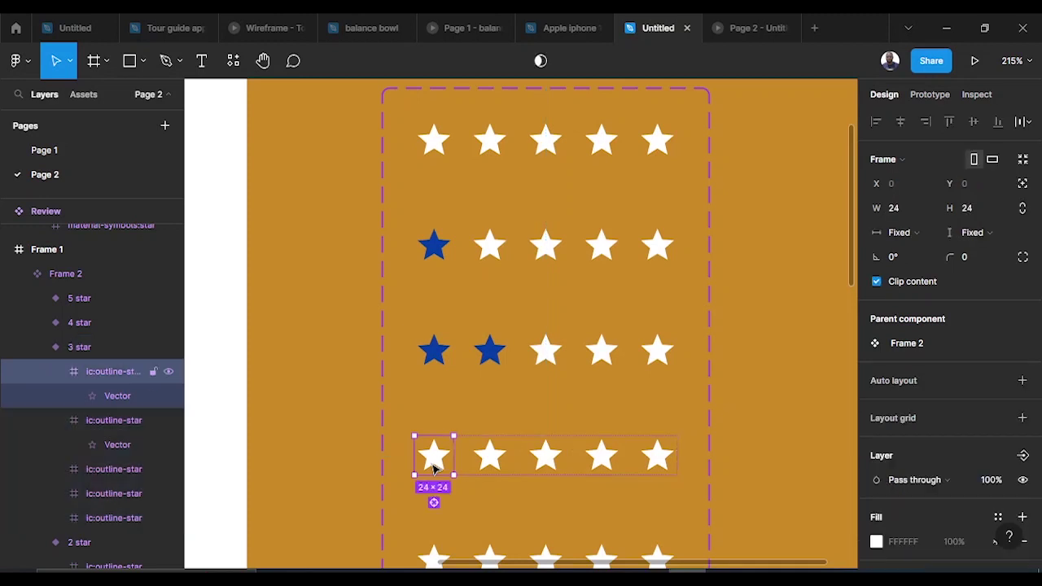
pyautogui.click(434, 468)
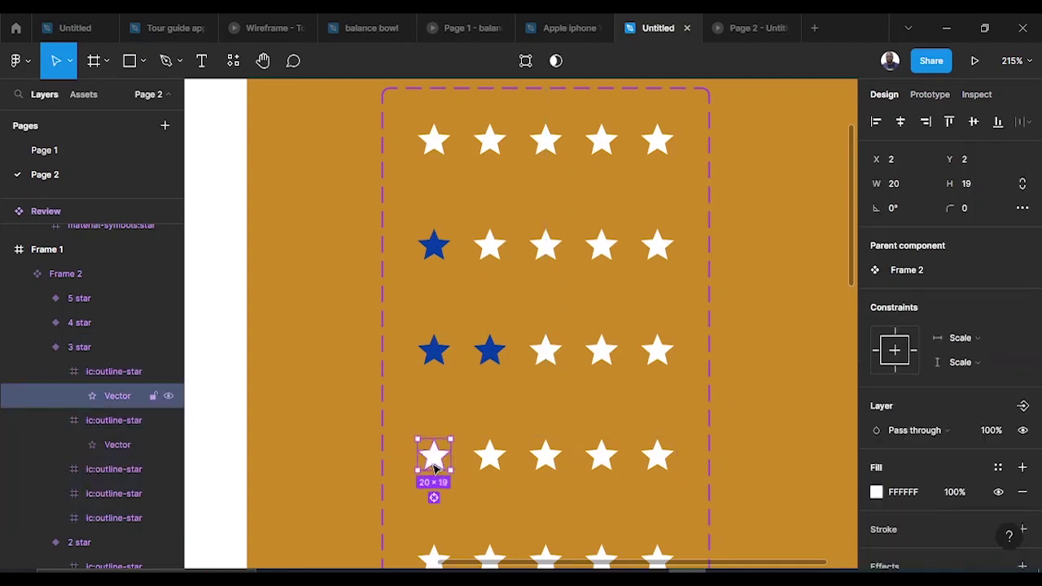
pyautogui.click(895, 491)
pyautogui.hotkey('ctrl', 'v')
# Step: Fill the second and third stars of the 3 star variant with 083DA6
pyautogui.click(491, 463)
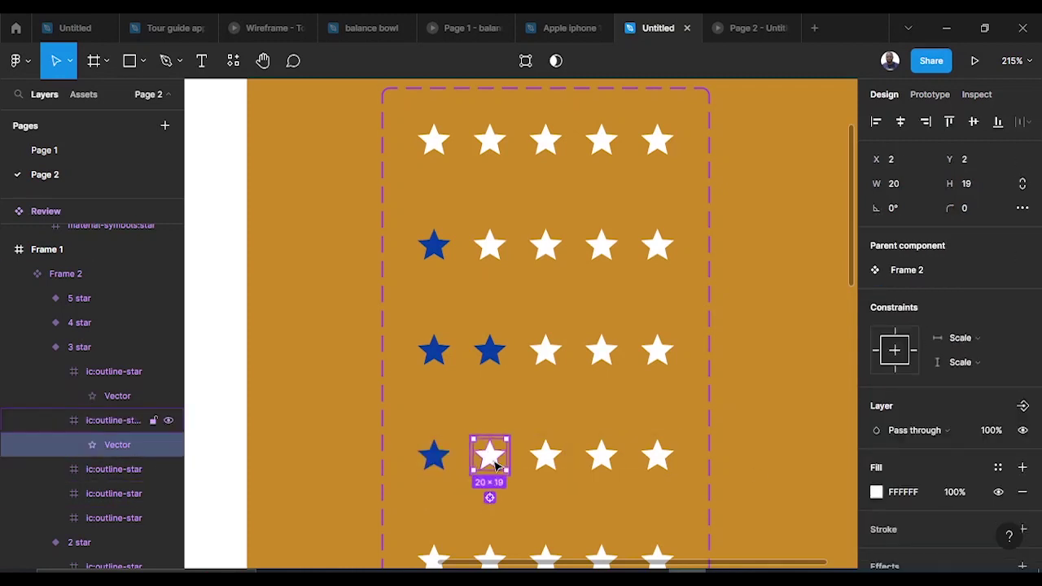
pyautogui.click(897, 493)
pyautogui.write('083DA6')
pyautogui.click(558, 458)
pyautogui.click(547, 458)
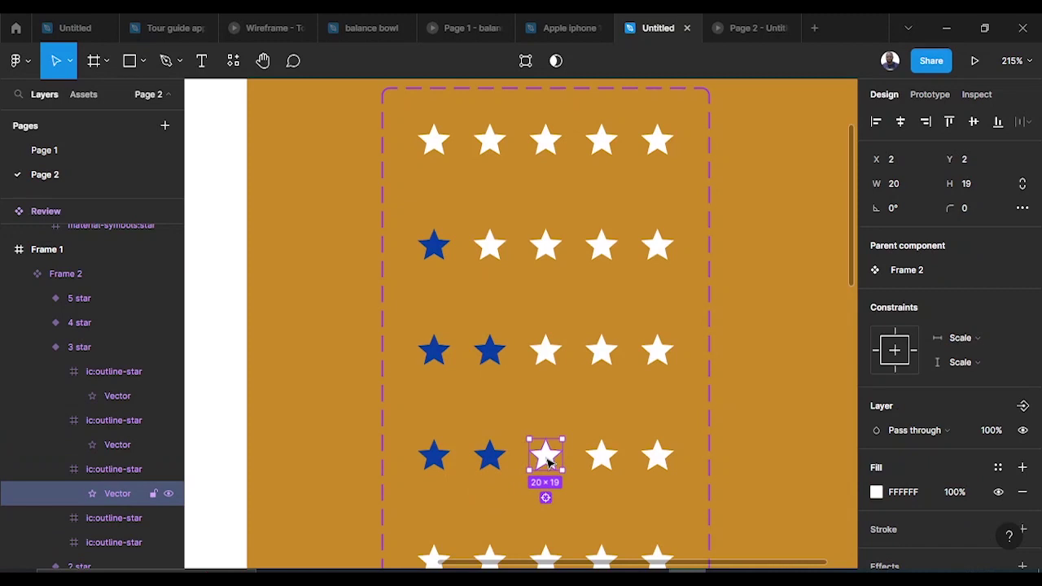
pyautogui.click(928, 496)
pyautogui.write('083DA6')
pyautogui.scroll(-2, 614, 403)
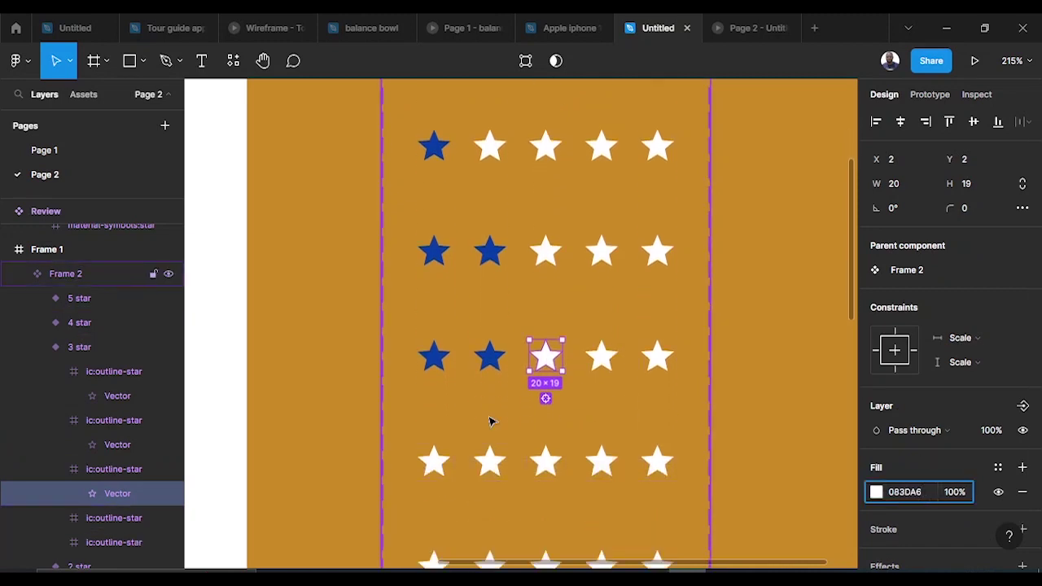
pyautogui.click(491, 421)
pyautogui.doubleClick(430, 459)
# Step: Fill the first four stars of the 4 star variant with blue 083DA6
pyautogui.click(425, 456)
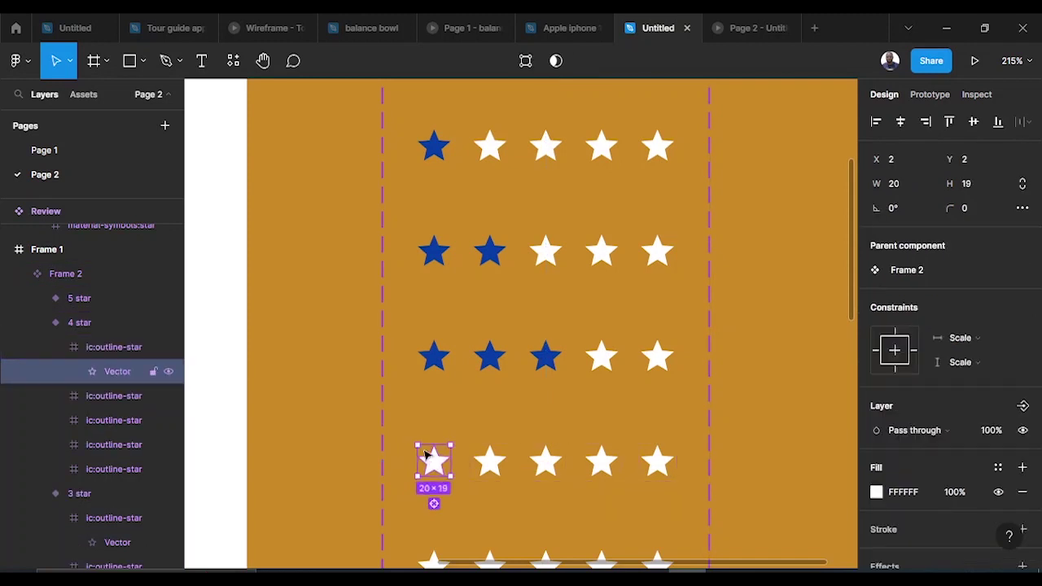
pyautogui.click(912, 492)
pyautogui.write('083DA6')
pyautogui.click(499, 470)
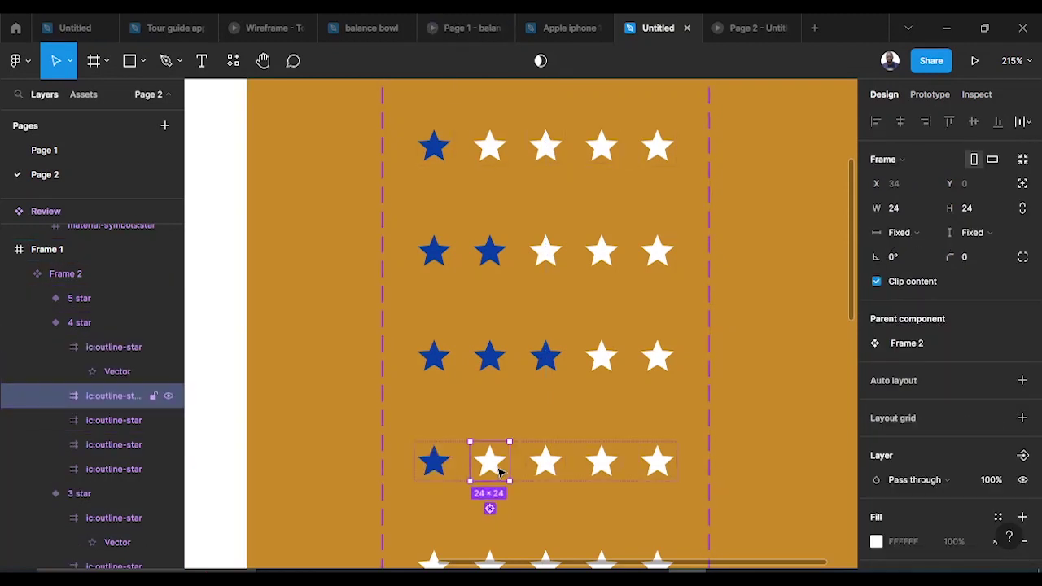
pyautogui.click(501, 473)
pyautogui.click(906, 493)
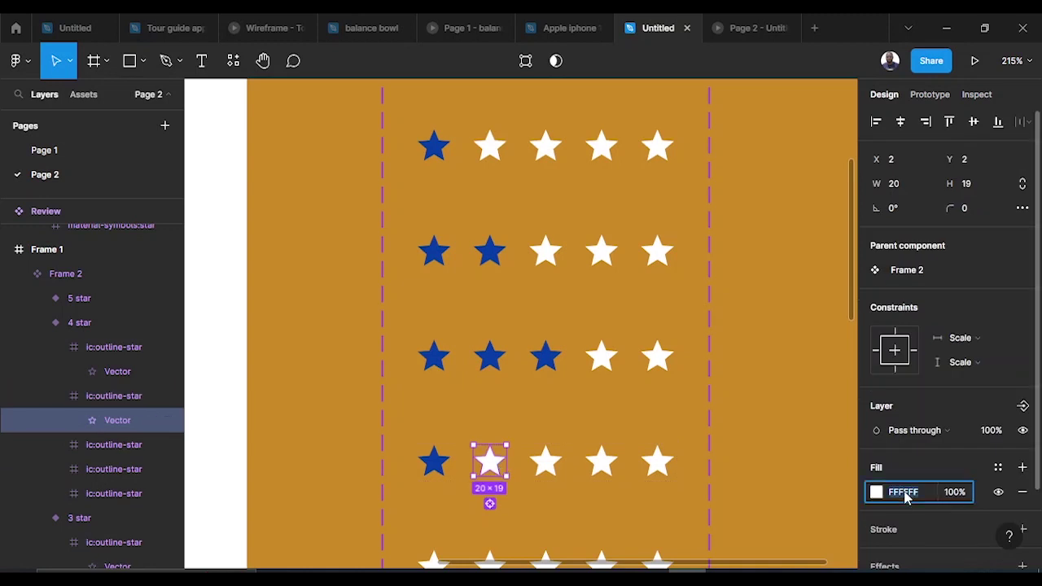
pyautogui.write('083DA6')
pyautogui.doubleClick(551, 469)
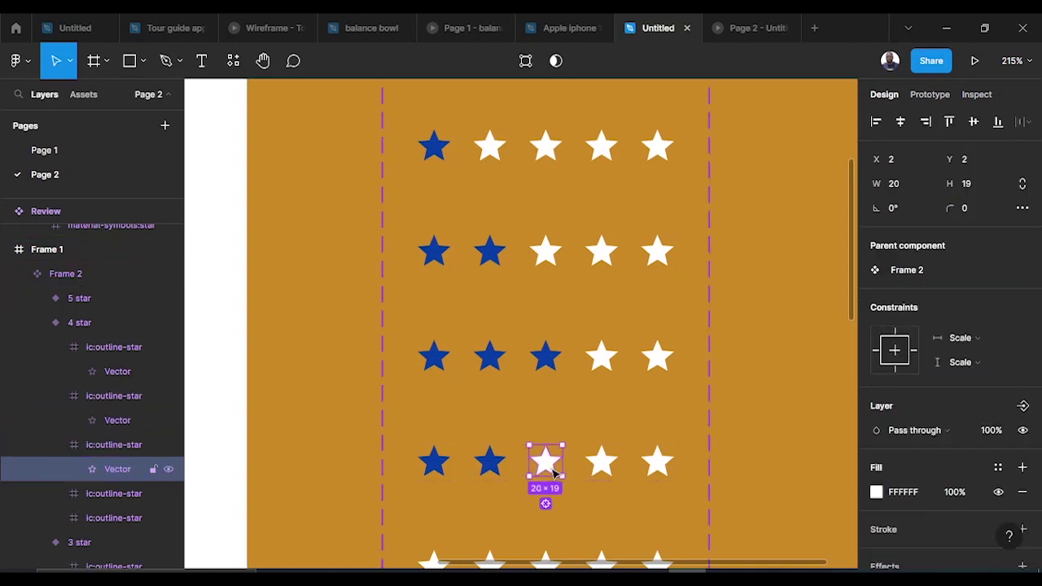
pyautogui.click(903, 490)
pyautogui.write('083DA6')
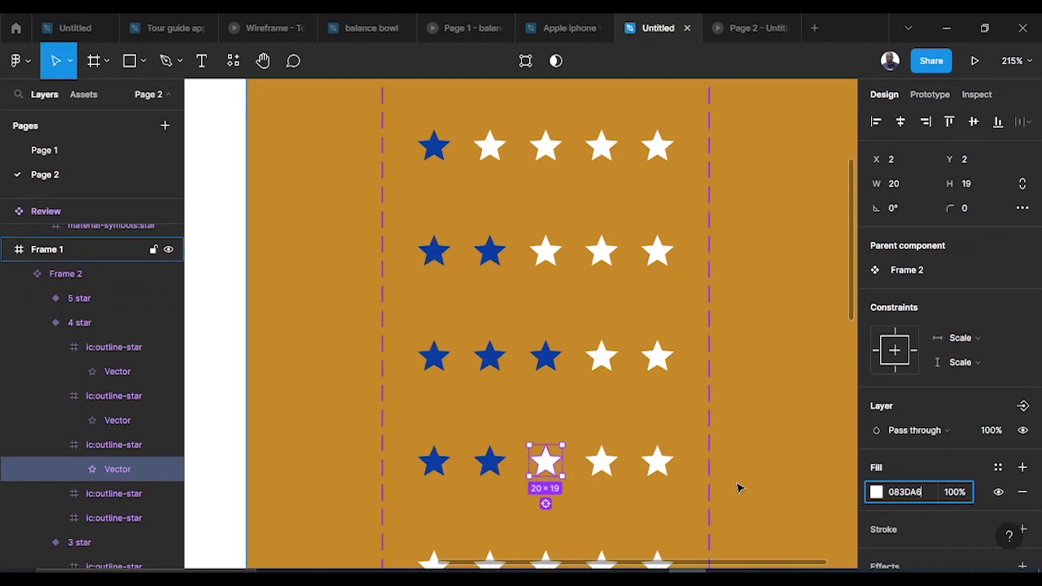
pyautogui.doubleClick(604, 480)
pyautogui.click(908, 492)
pyautogui.write('083DA6')
# Step: Fill the first three stars of the 5 star variant with 083DA6
pyautogui.scroll(-2, 516, 429)
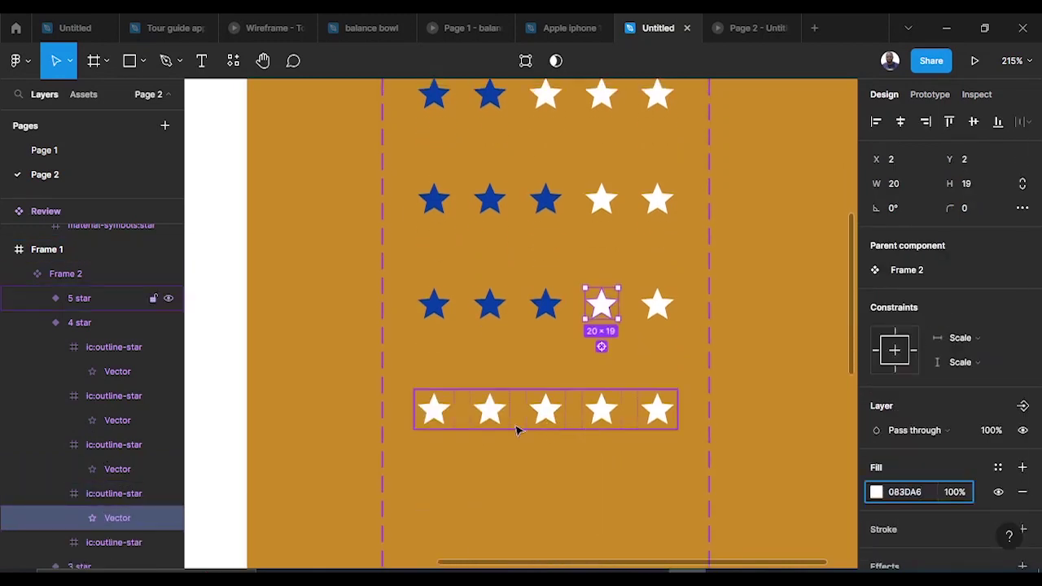
pyautogui.click(449, 418)
pyautogui.doubleClick(440, 414)
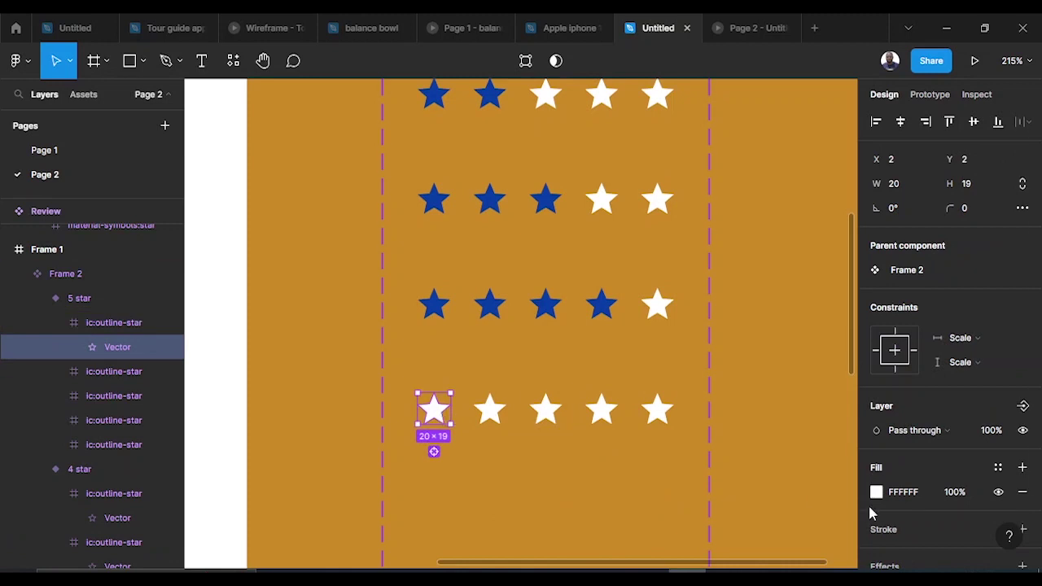
pyautogui.click(902, 491)
pyautogui.write('083DA6')
pyautogui.press('Return')
pyautogui.doubleClick(498, 417)
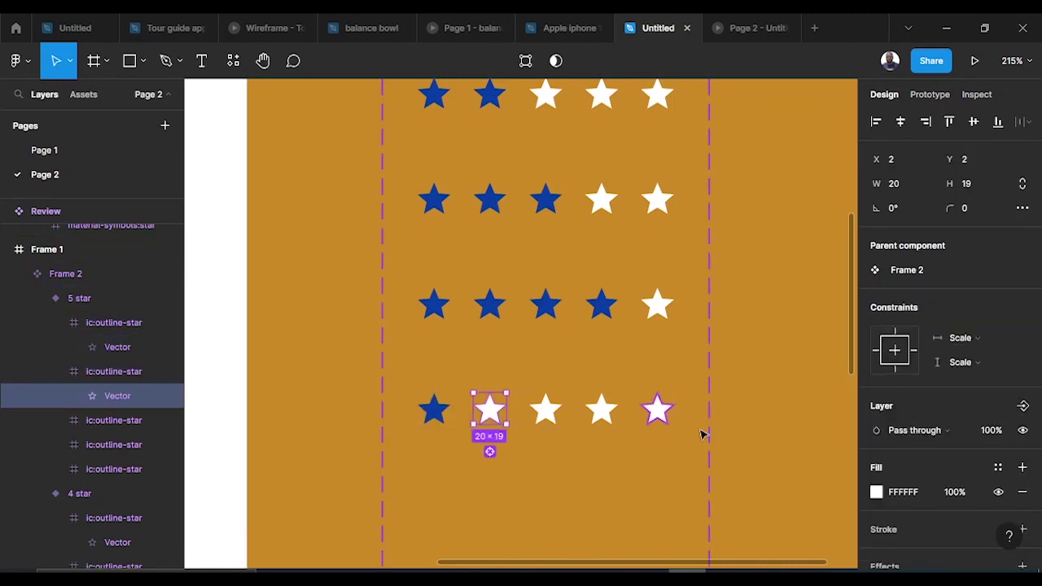
pyautogui.click(902, 492)
pyautogui.write('083DA6')
pyautogui.press('Return')
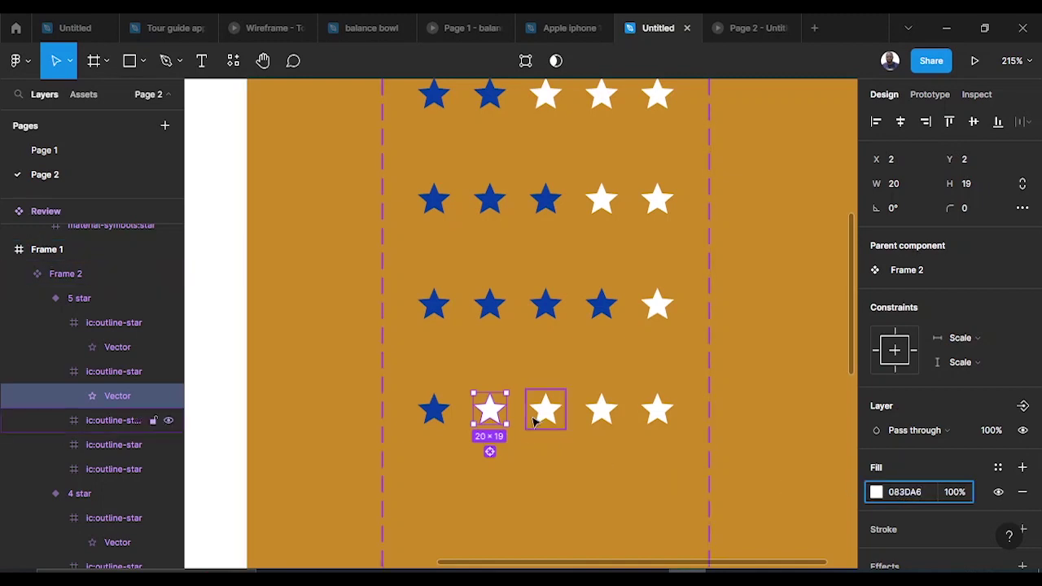
pyautogui.doubleClick(546, 409)
pyautogui.click(912, 498)
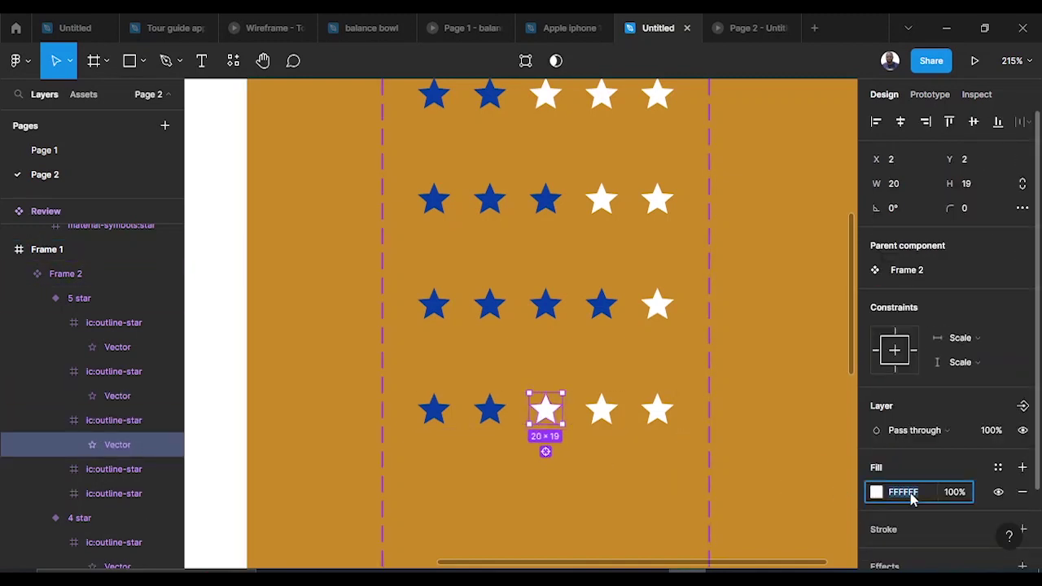
pyautogui.write('083DA6')
pyautogui.press('Return')
pyautogui.click(600, 410)
# Step: Fill the fourth and fifth stars of the 5 star variant with 083DA6, then deselect
pyautogui.doubleClick(601, 410)
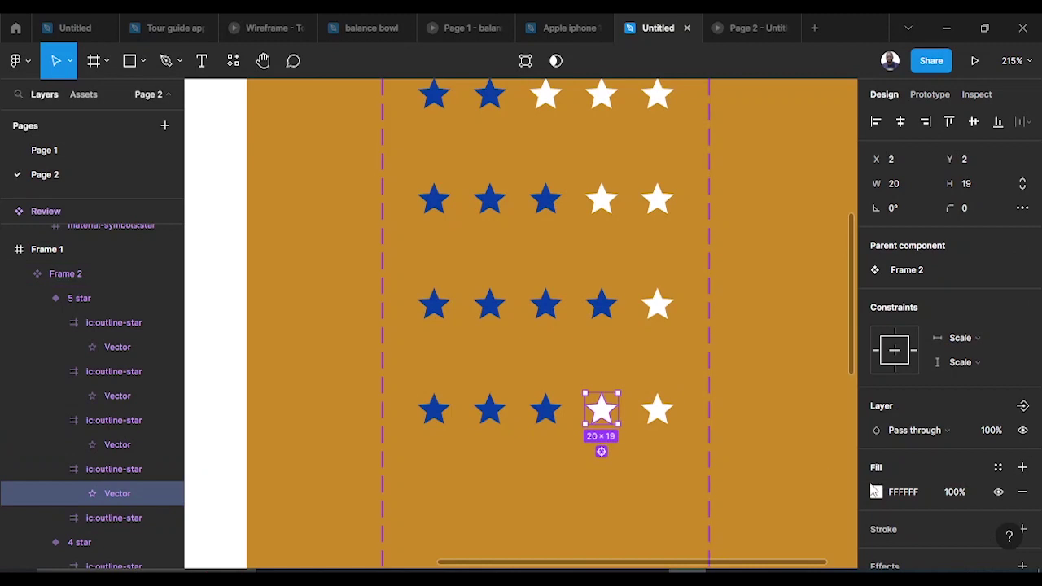
pyautogui.click(912, 499)
pyautogui.write('083DA6')
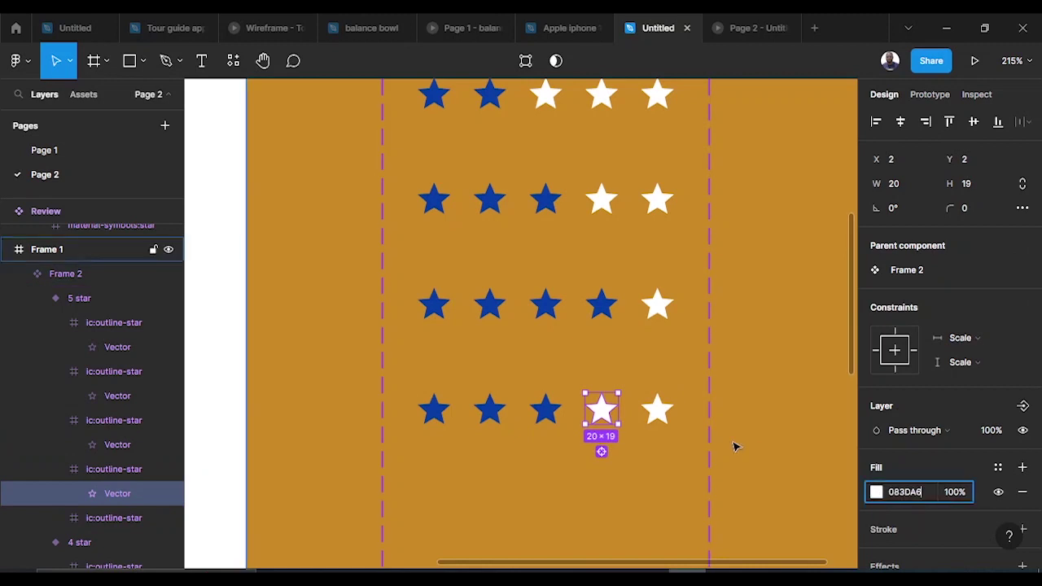
pyautogui.press('Return')
pyautogui.doubleClick(657, 411)
pyautogui.click(898, 494)
pyautogui.write('083DA6')
pyautogui.click(533, 401)
pyautogui.scroll(2, 521, 385)
pyautogui.scroll(-3, 521, 383)
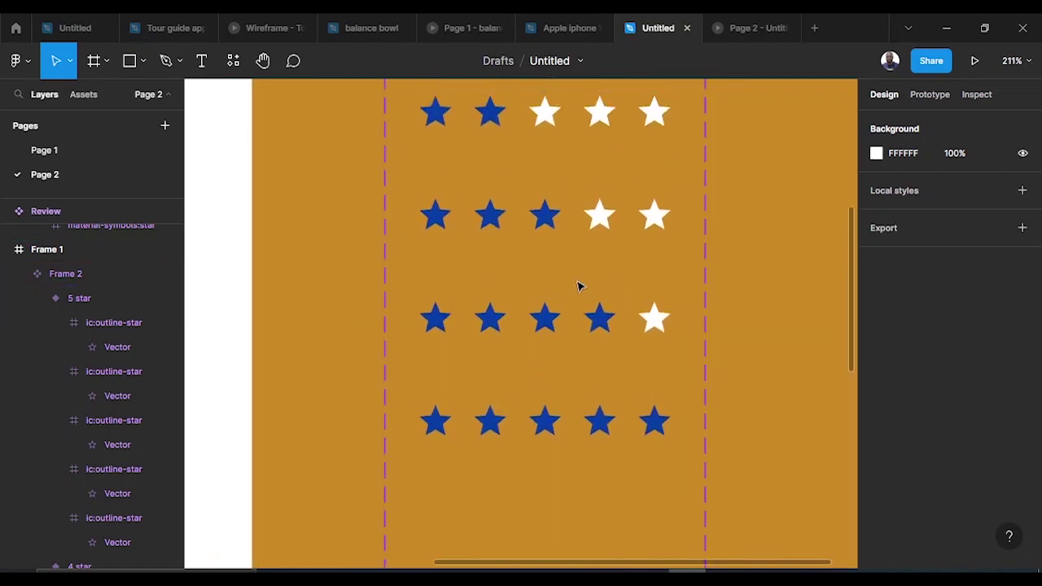
pyautogui.scroll(-3, 578, 285)
pyautogui.scroll(3, 578, 286)
# Step: Switch the right panel to Prototype and select the rating set's Default variant
pyautogui.scroll(1, 578, 286)
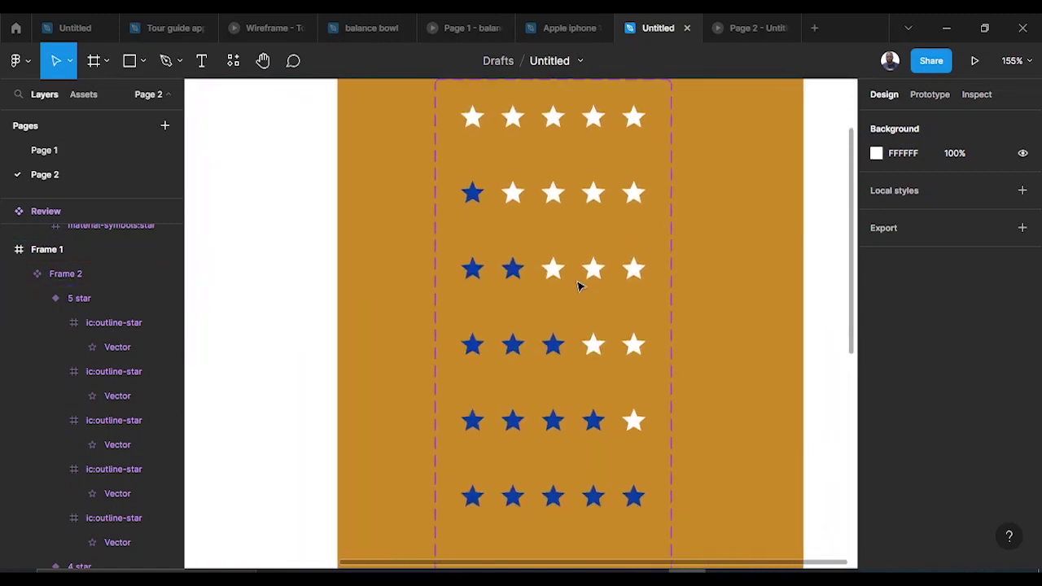
pyautogui.scroll(-2, 664, 242)
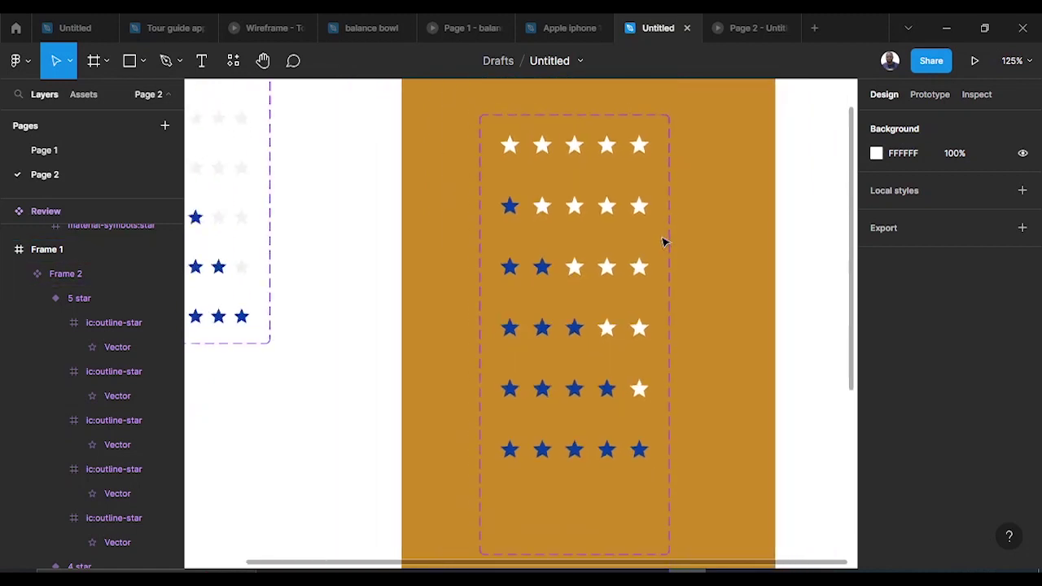
pyautogui.scroll(-1, 732, 194)
pyautogui.click(942, 95)
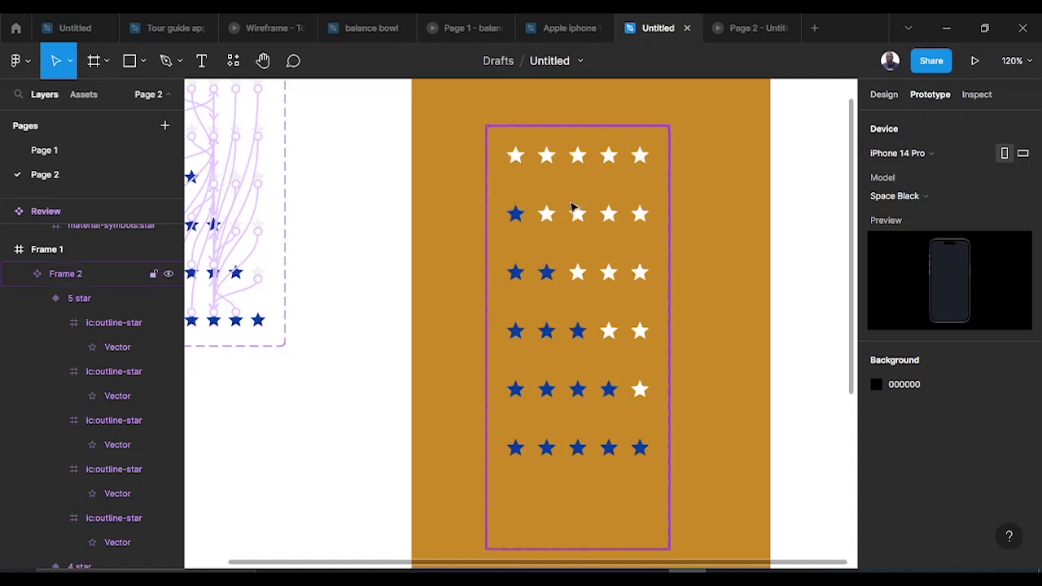
pyautogui.click(521, 163)
pyautogui.click(521, 163)
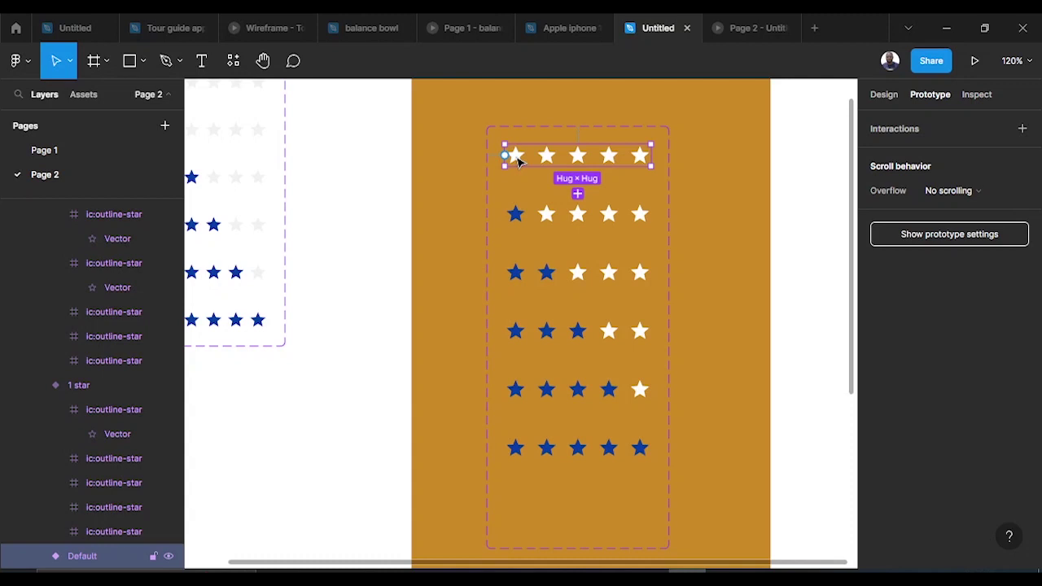
# Step: Make the Default row's first star change to the 1 star variant on tap
pyautogui.click(519, 160)
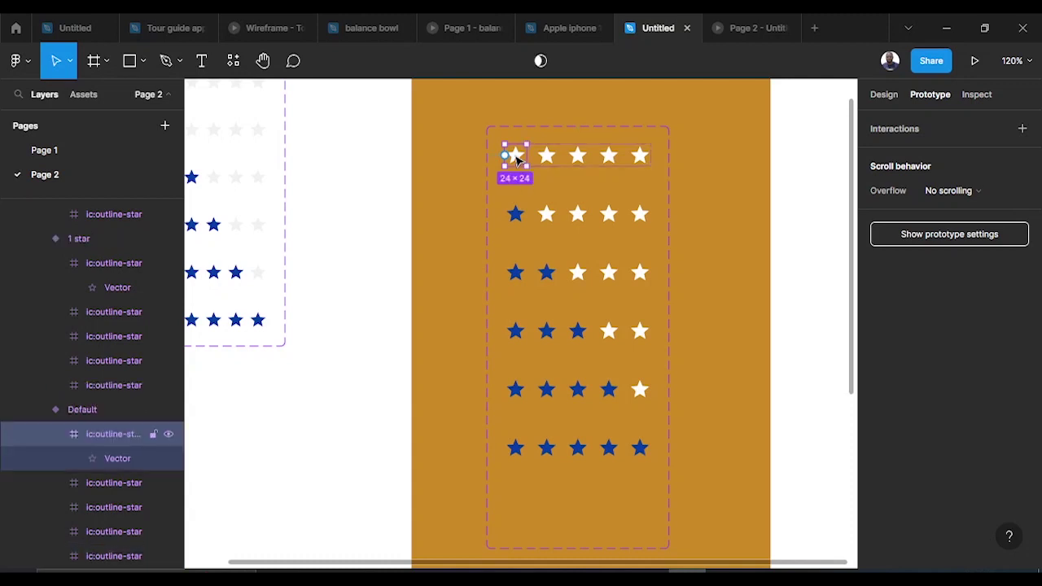
pyautogui.click(516, 160)
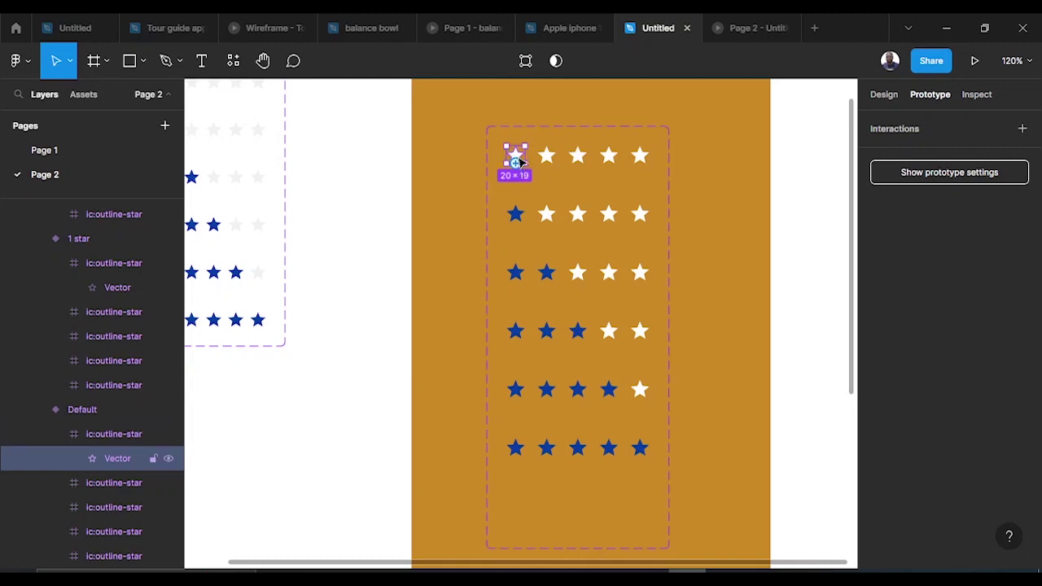
pyautogui.scroll(5, 577, 114)
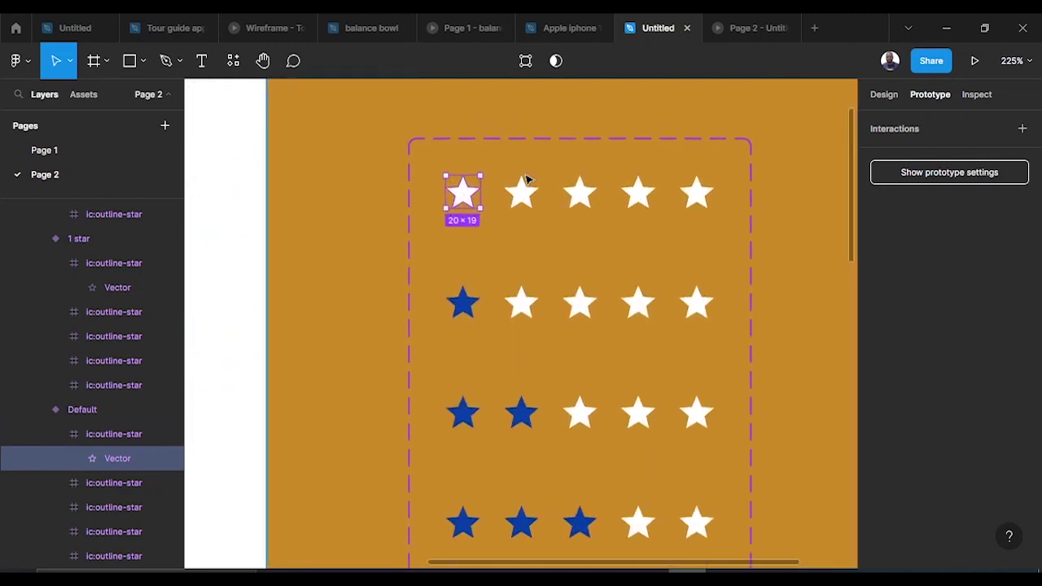
pyautogui.scroll(3, 460, 200)
pyautogui.click(513, 277)
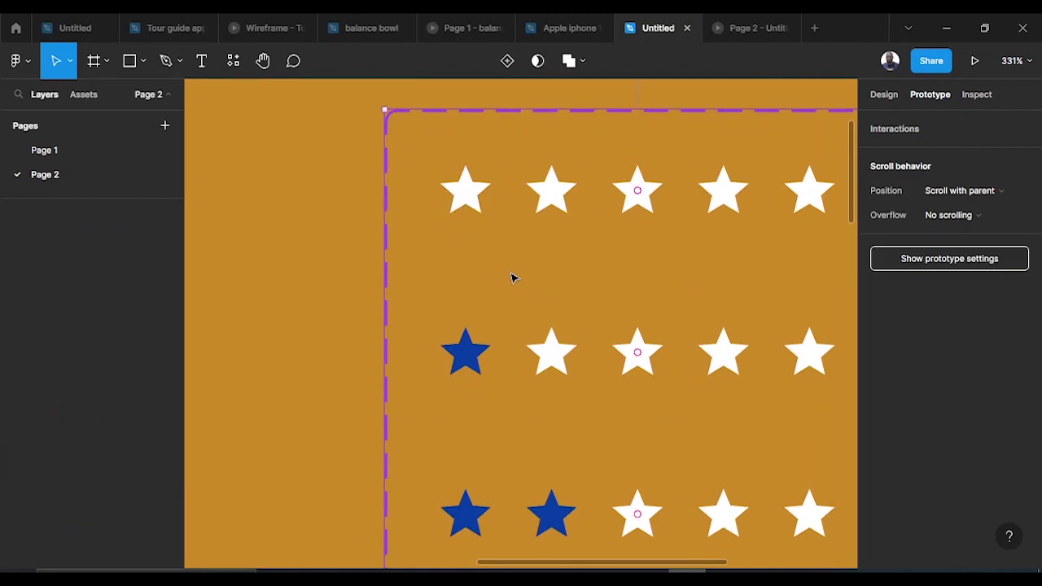
pyautogui.click(466, 201)
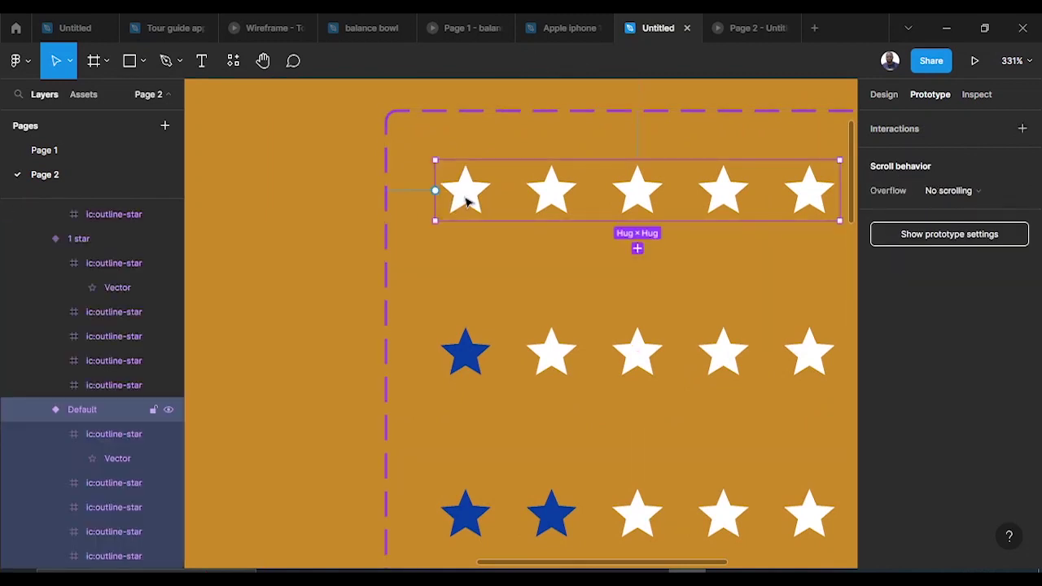
pyautogui.click(466, 202)
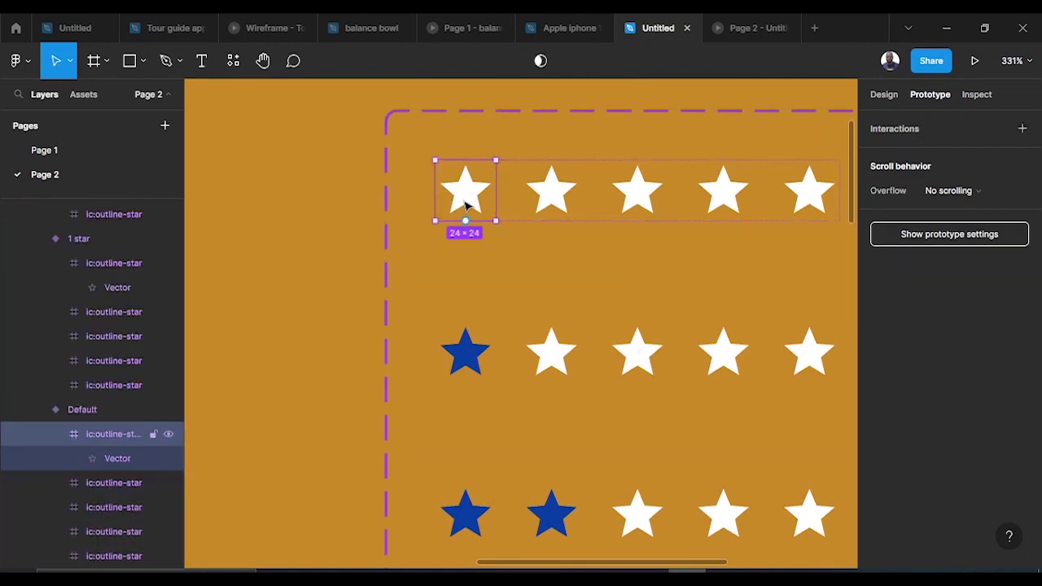
pyautogui.click(467, 206)
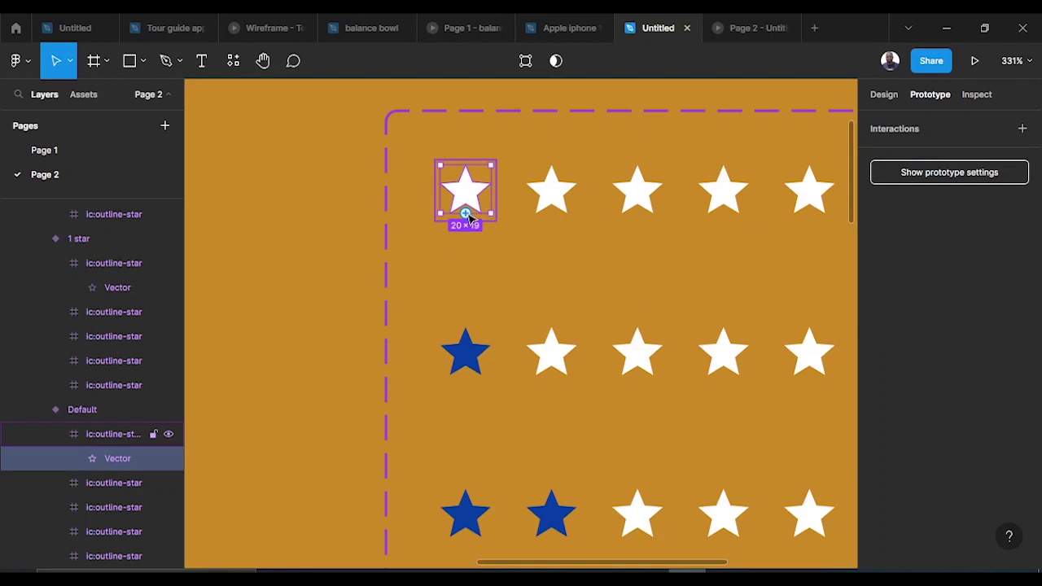
pyautogui.moveTo(466, 213); pyautogui.dragTo(469, 358)
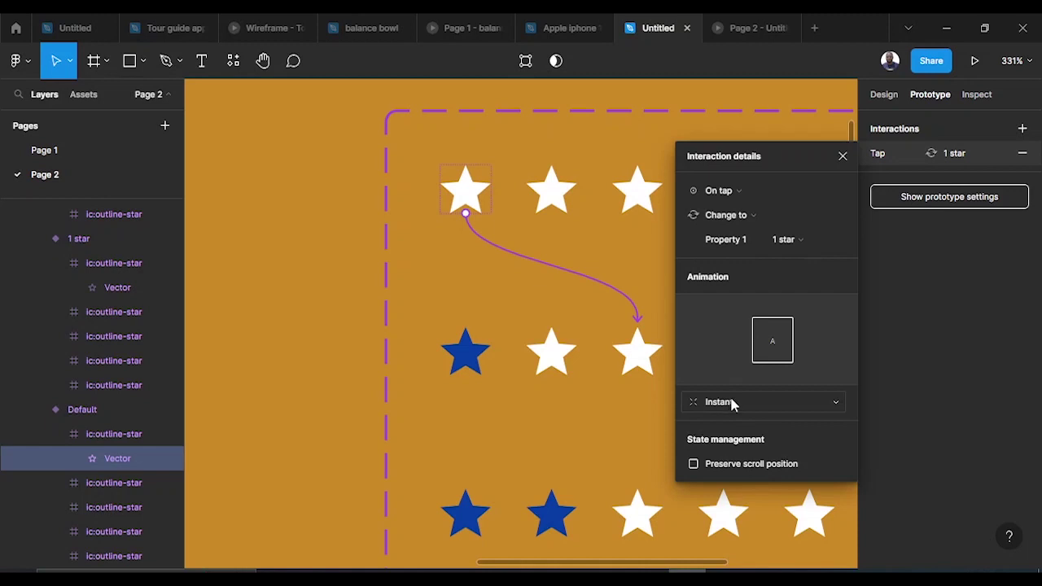
pyautogui.click(844, 157)
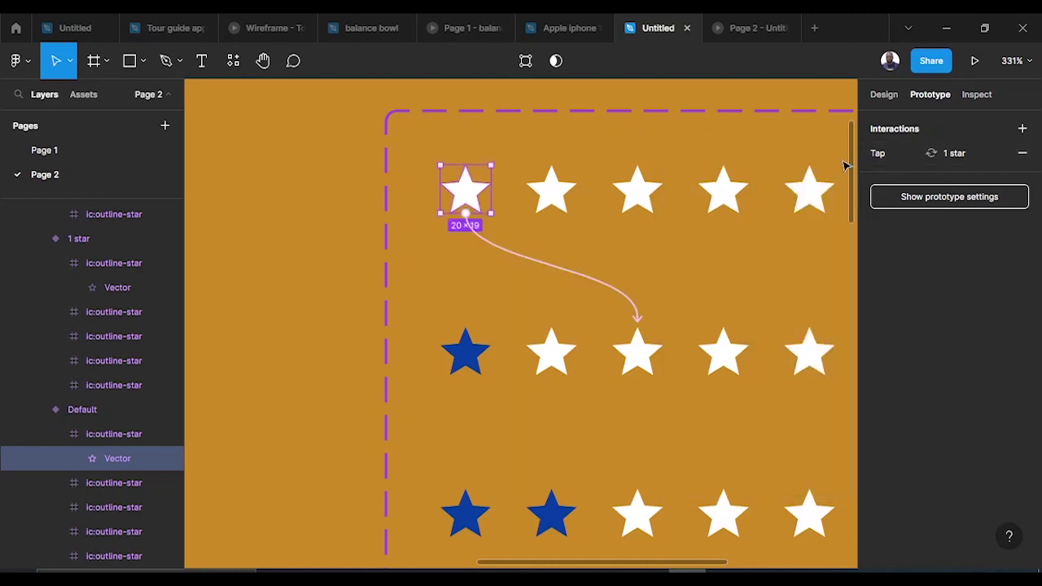
# Step: Link the Default row's second and third stars to the 2 star and 3 star variants
pyautogui.click(553, 199)
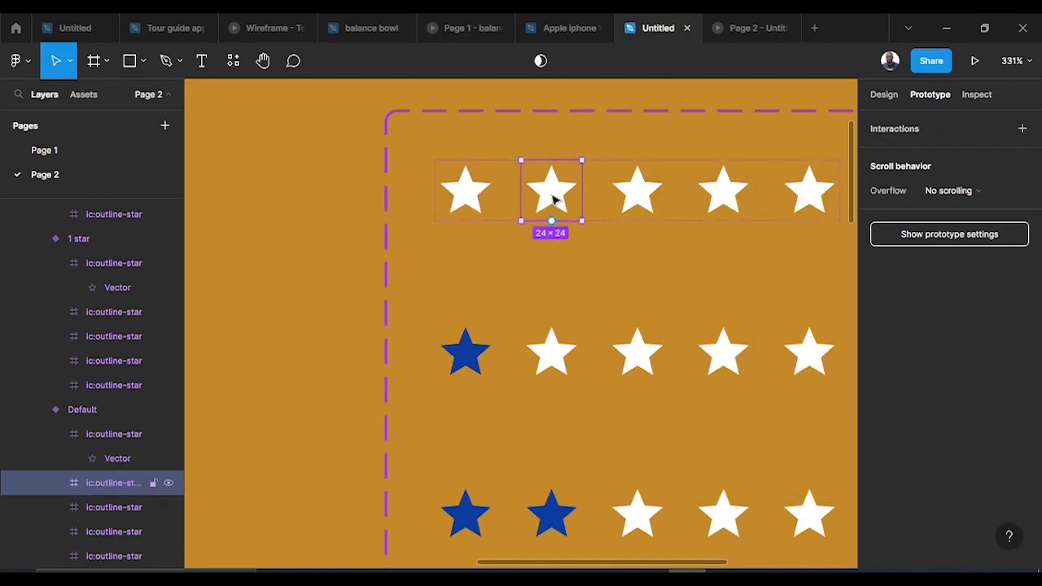
pyautogui.doubleClick(553, 199)
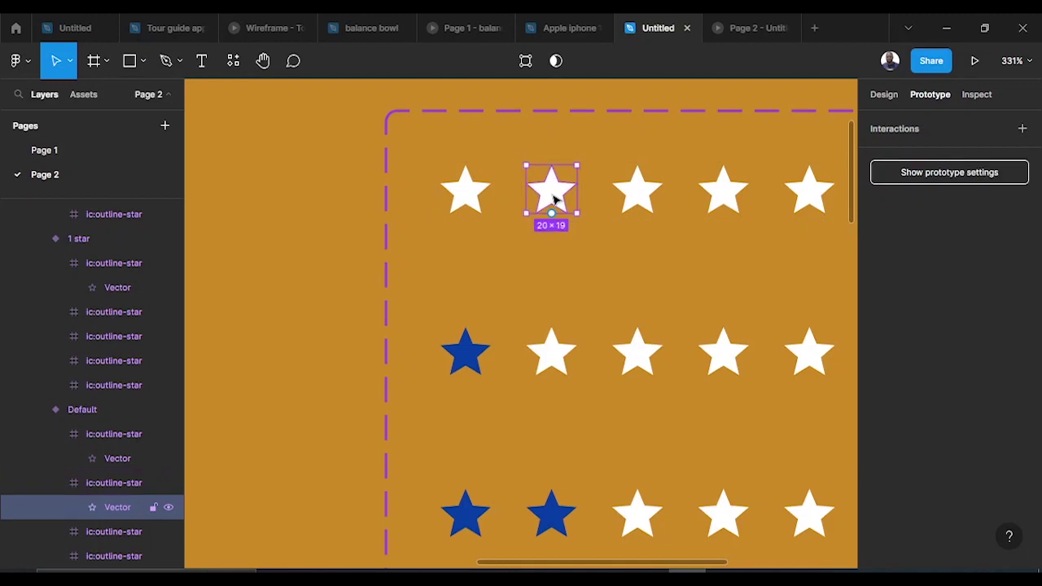
pyautogui.moveTo(552, 214); pyautogui.dragTo(545, 506)
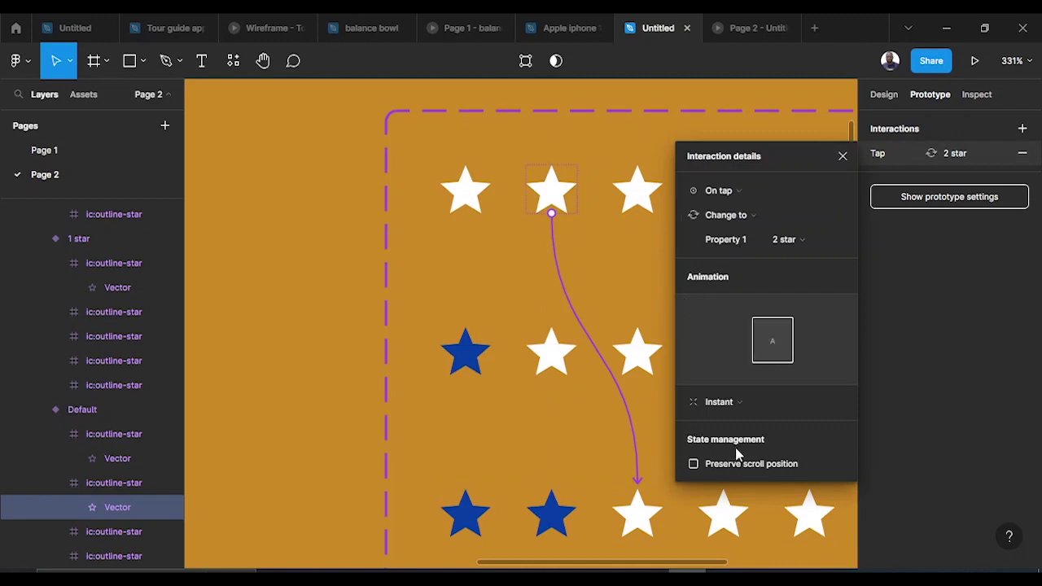
pyautogui.click(843, 155)
pyautogui.keyDown('ctrl'); pyautogui.scroll(-2, 789, 216); pyautogui.keyUp('ctrl')
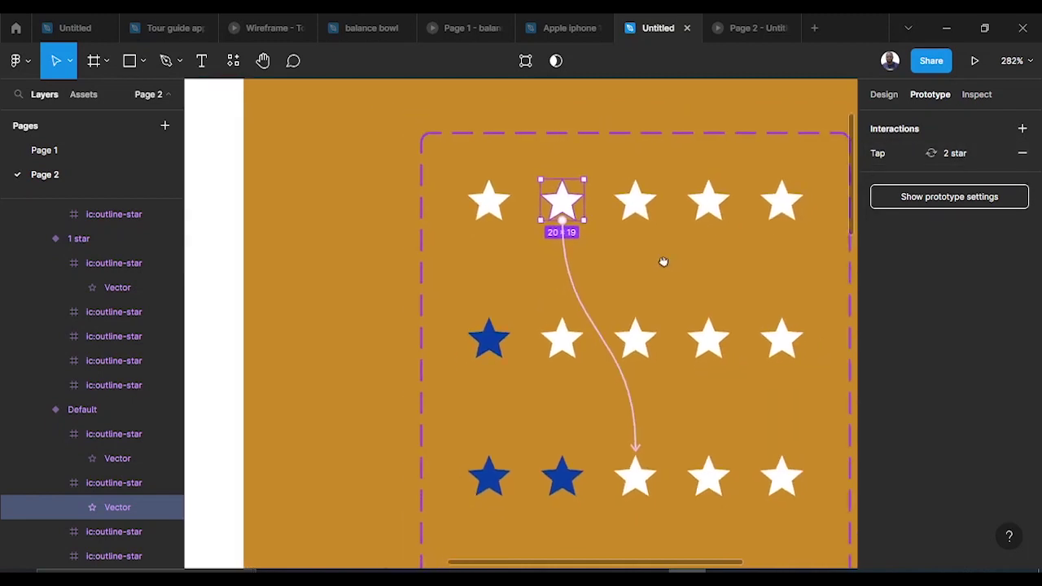
pyautogui.moveTo(662, 263); pyautogui.dragTo(489, 214)
pyautogui.click(460, 160)
pyautogui.doubleClick(465, 165)
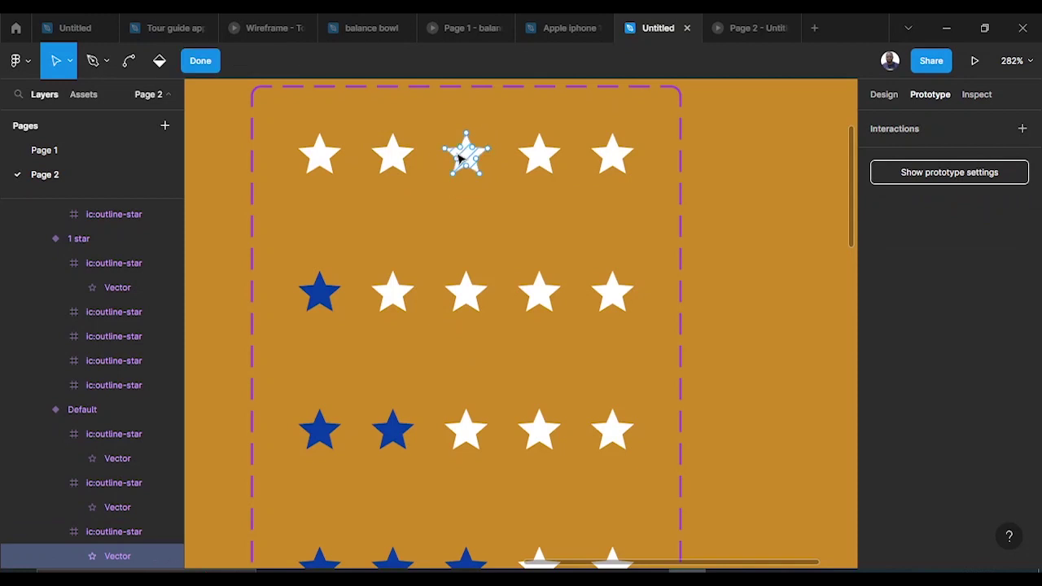
pyautogui.press('Escape')
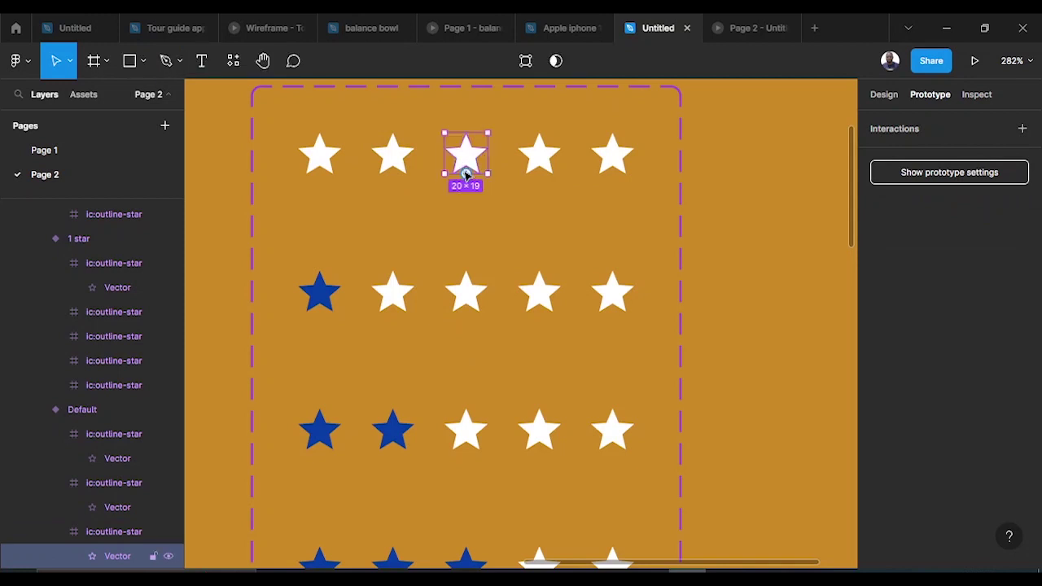
pyautogui.moveTo(468, 176); pyautogui.dragTo(463, 553)
# Step: Link the Default row's fourth and fifth stars to the 4 star and 5 star variants
pyautogui.scroll(-1, 465, 460)
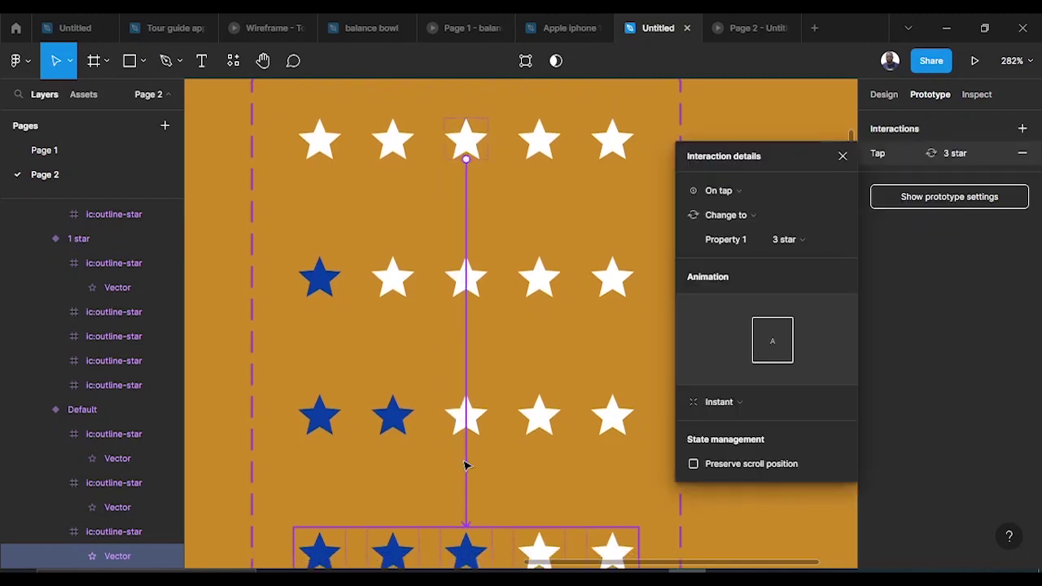
pyautogui.scroll(-2, 476, 348)
pyautogui.scroll(-1, 477, 325)
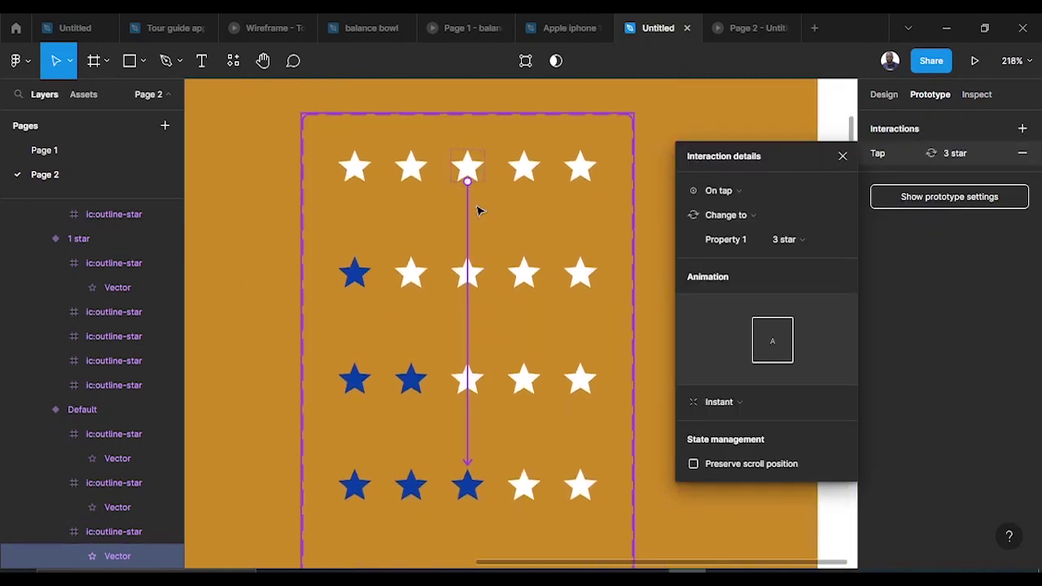
pyautogui.click(522, 159)
pyautogui.scroll(-2, 531, 223)
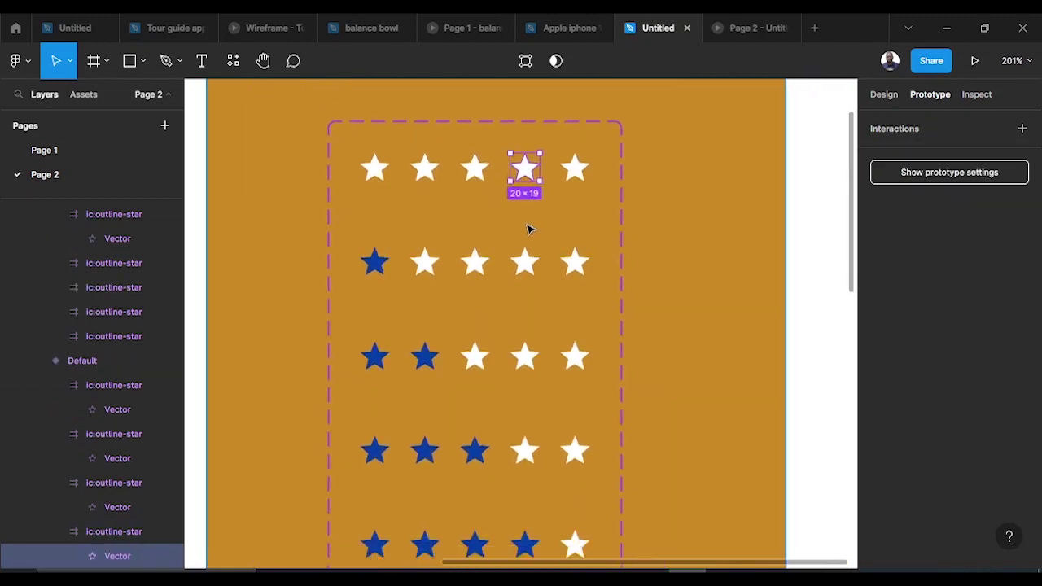
pyautogui.moveTo(525, 185); pyautogui.dragTo(479, 518)
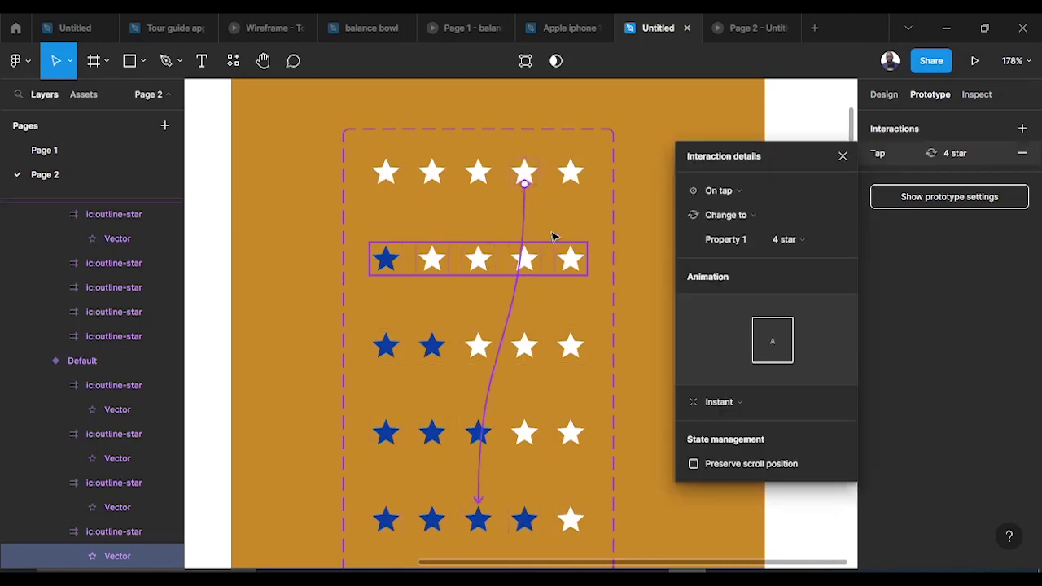
pyautogui.click(570, 169)
pyautogui.moveTo(570, 184); pyautogui.dragTo(479, 533)
pyautogui.moveTo(531, 429); pyautogui.dragTo(530, 455)
pyautogui.scroll(2, 501, 318)
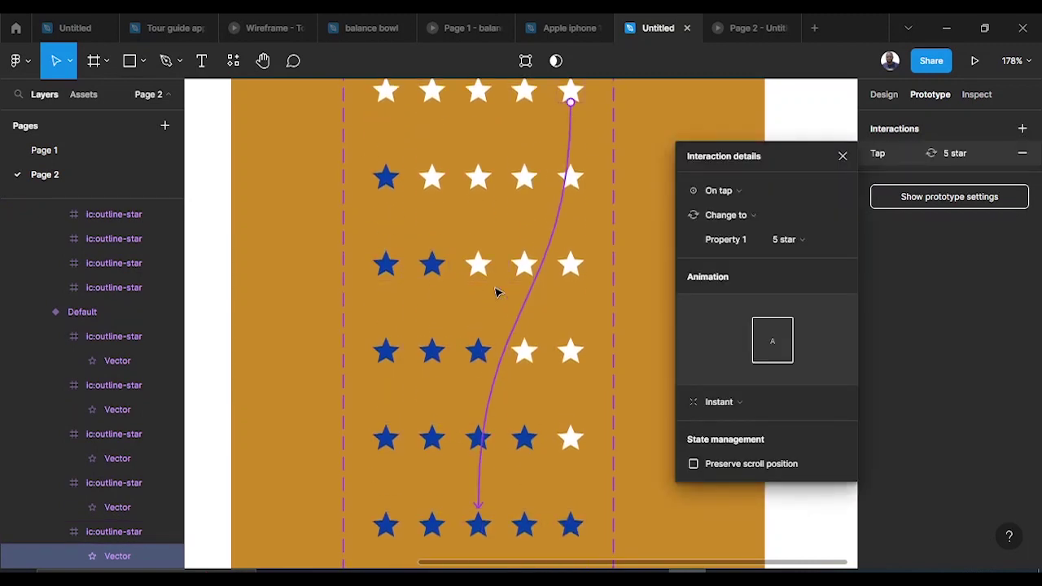
pyautogui.click(842, 156)
pyautogui.scroll(2, 549, 174)
pyautogui.scroll(1, 538, 174)
pyautogui.scroll(-1, 498, 169)
pyautogui.scroll(3, 497, 169)
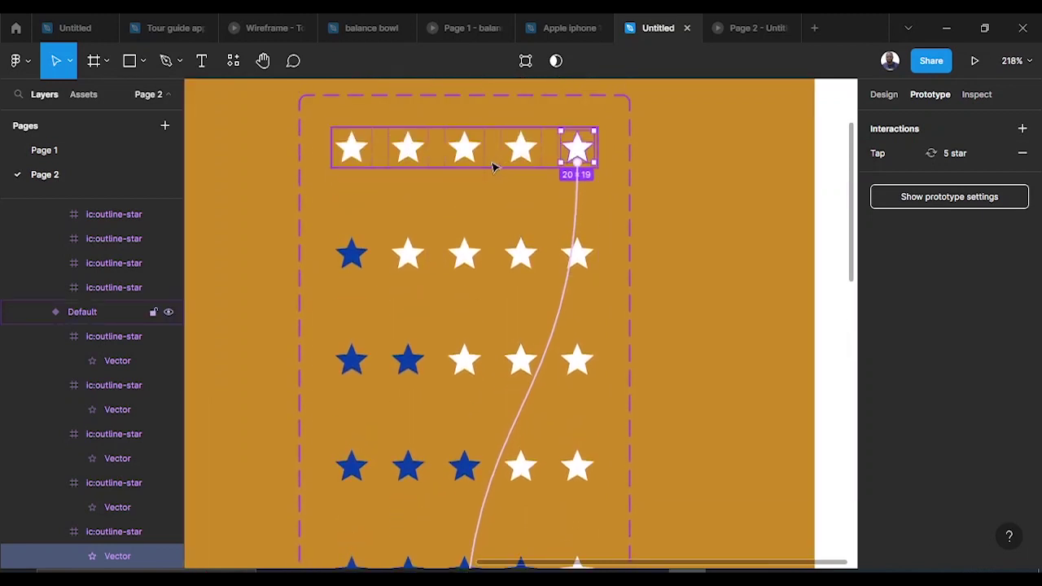
# Step: Link the 1 star row's second and third stars to the 2 star and 3 star variants
pyautogui.click(348, 259)
pyautogui.click(351, 256)
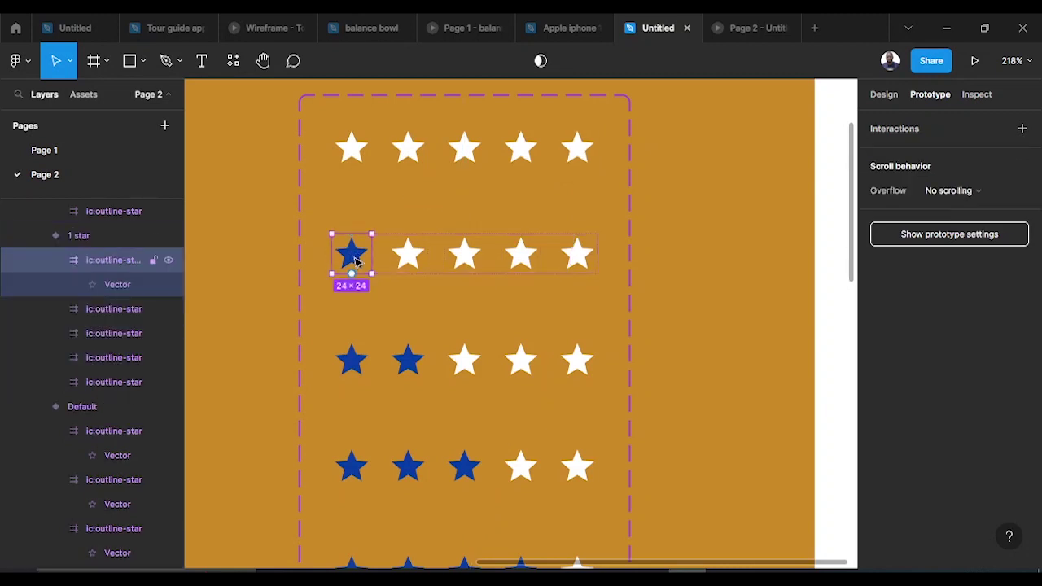
pyautogui.doubleClick(355, 257)
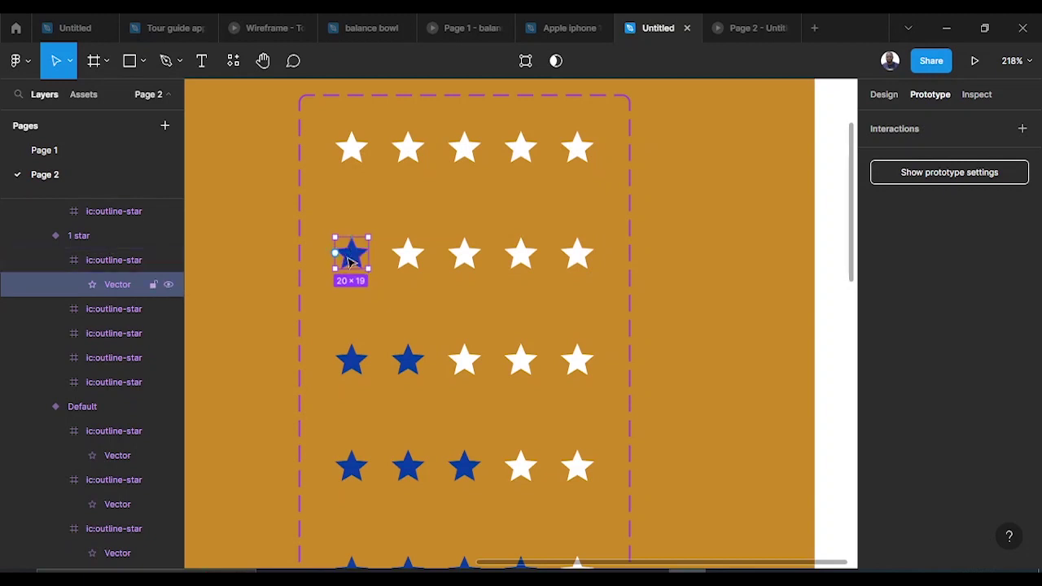
pyautogui.click(407, 259)
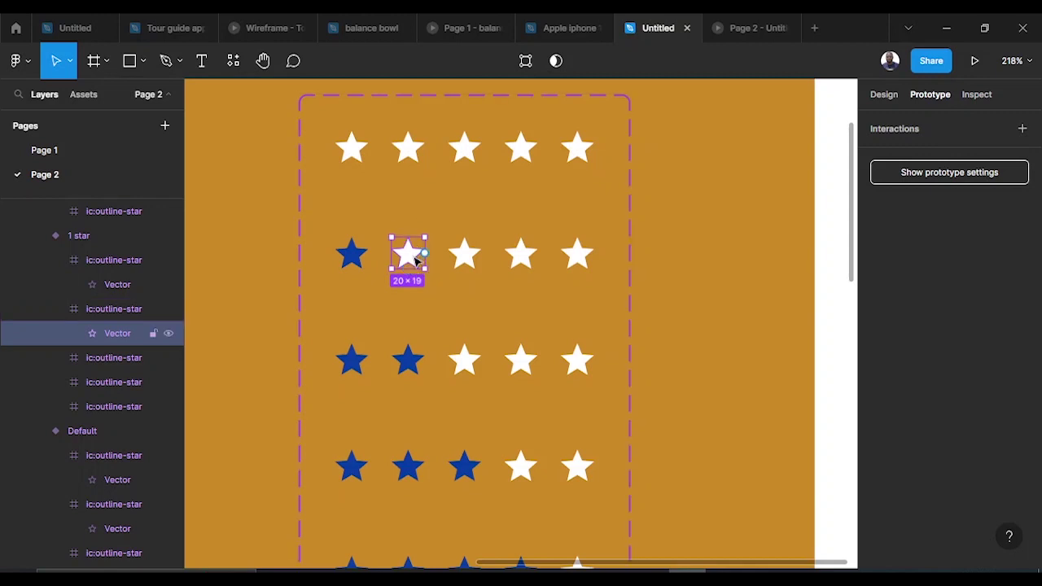
pyautogui.moveTo(409, 269); pyautogui.dragTo(400, 368)
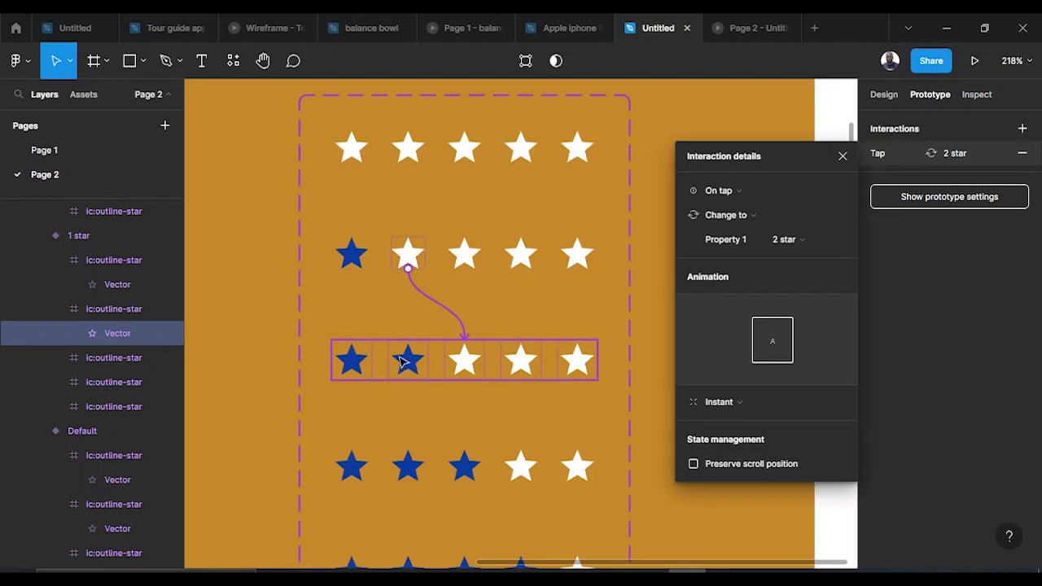
pyautogui.click(464, 262)
pyautogui.click(465, 264)
pyautogui.moveTo(466, 271); pyautogui.dragTo(468, 460)
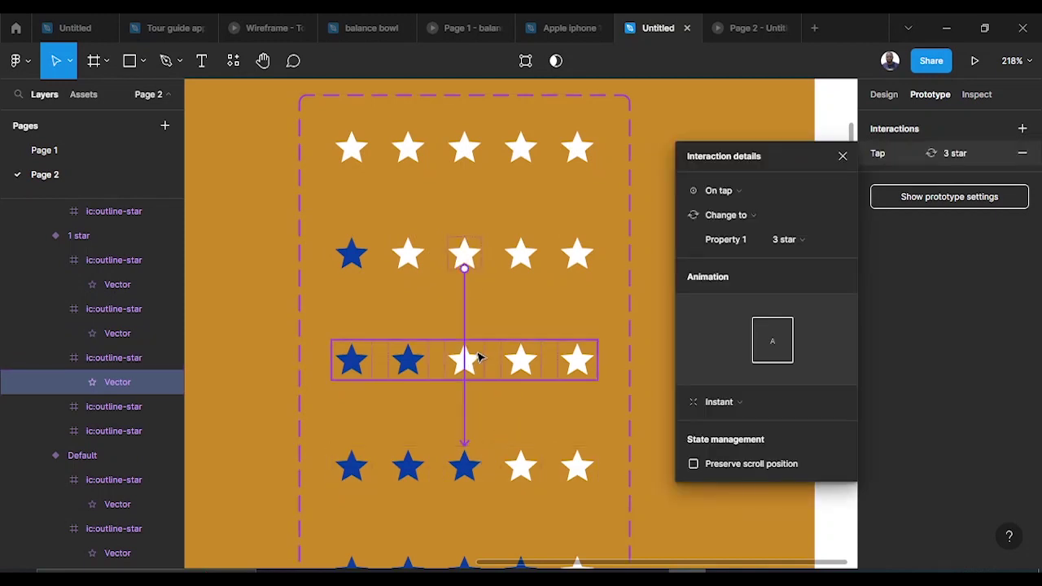
# Step: Link the 1 star row's fourth and fifth stars to the 4 star and 5 star variants
pyautogui.scroll(-3, 519, 318)
pyautogui.click(514, 274)
pyautogui.moveTo(515, 274); pyautogui.dragTo(537, 509)
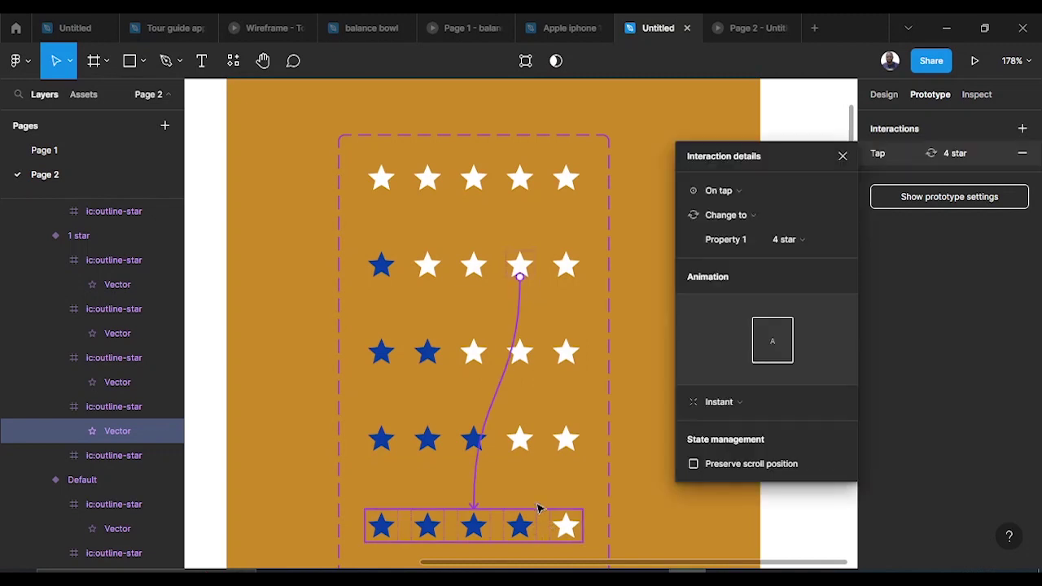
pyautogui.doubleClick(565, 265)
pyautogui.scroll(-2, 557, 281)
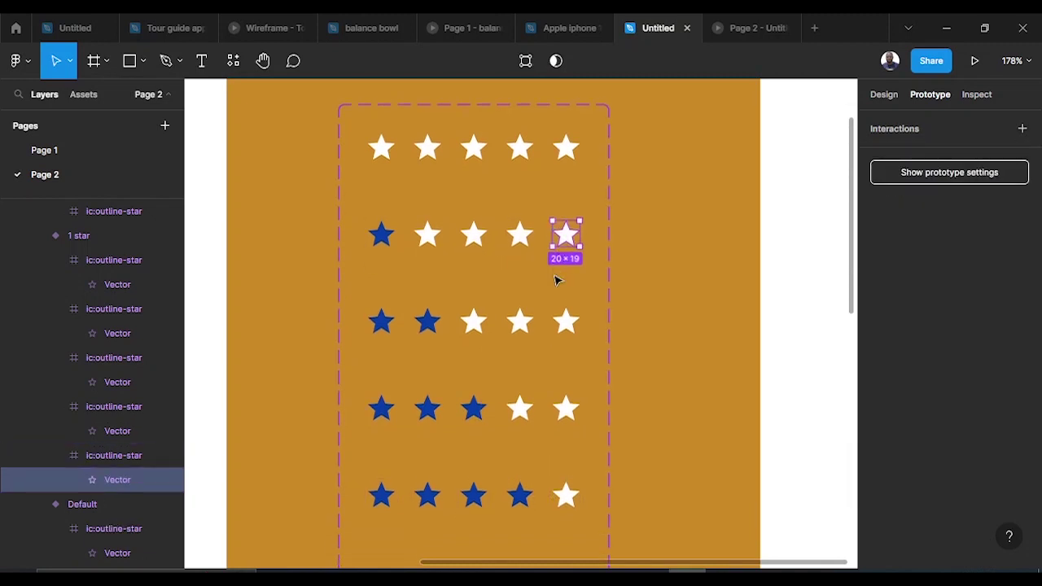
pyautogui.moveTo(568, 246); pyautogui.dragTo(514, 409)
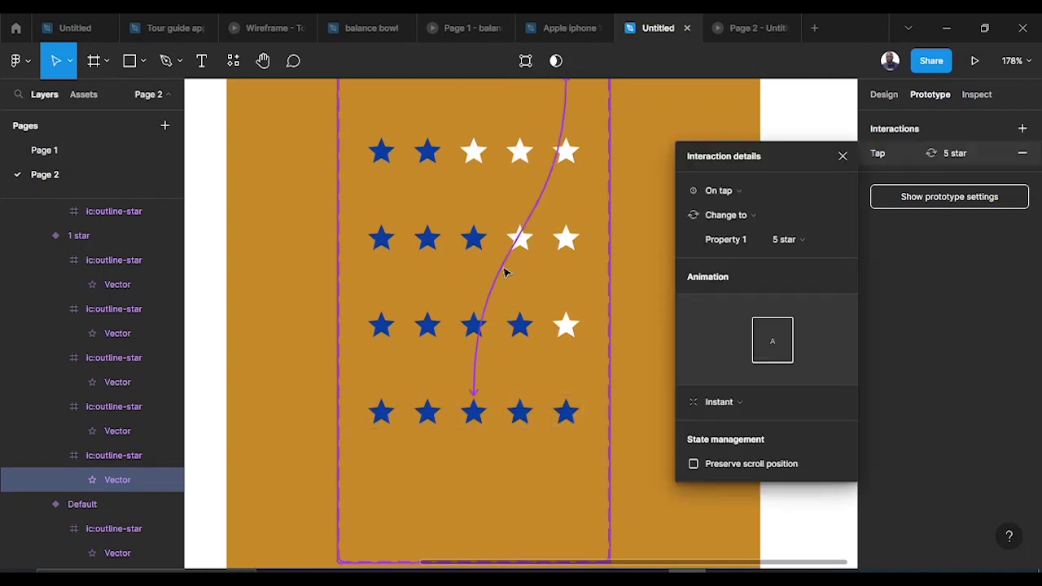
pyautogui.scroll(2, 505, 270)
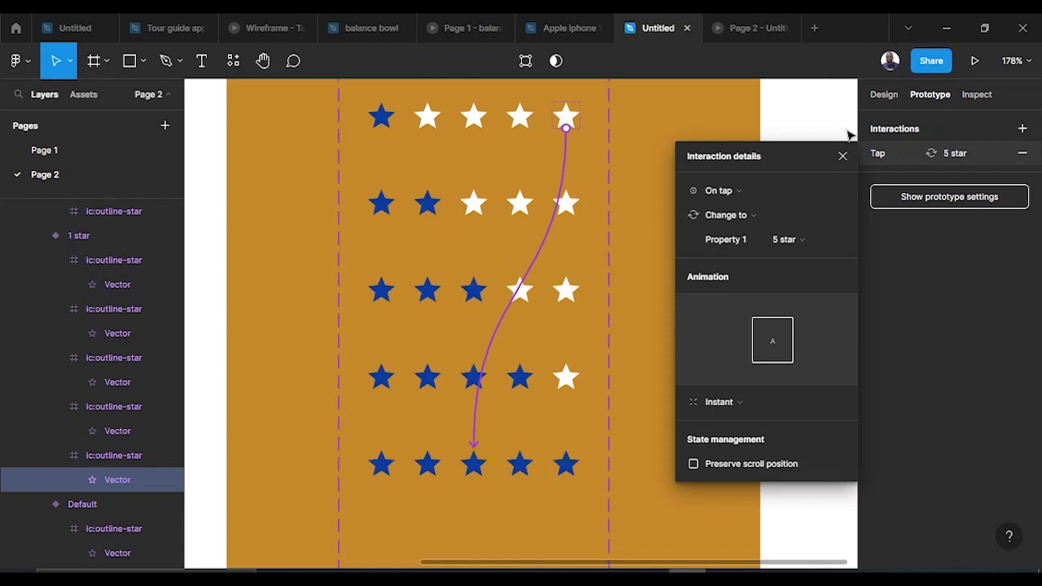
pyautogui.click(843, 157)
pyautogui.scroll(2, 412, 201)
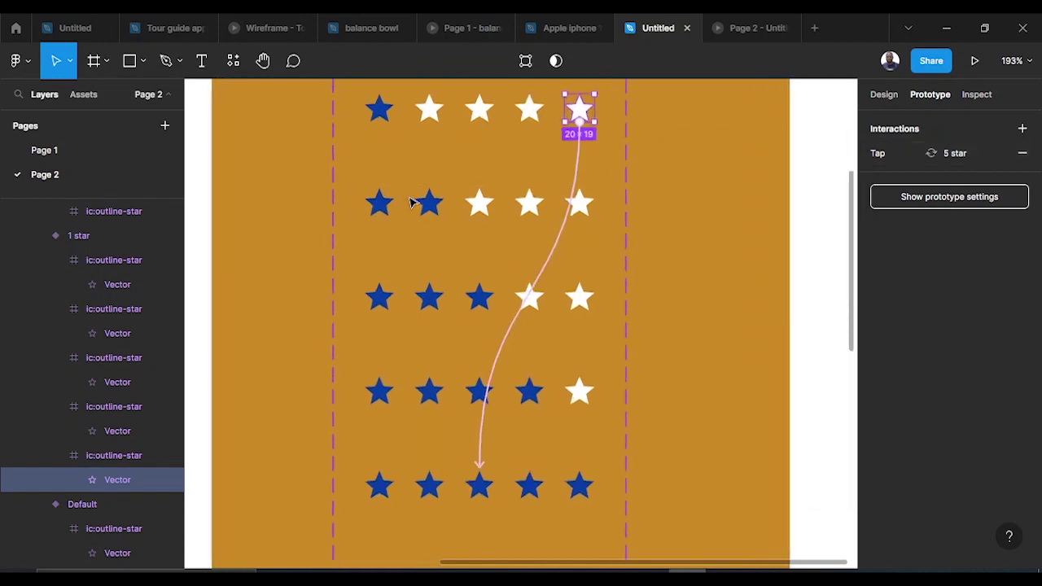
pyautogui.scroll(1, 412, 199)
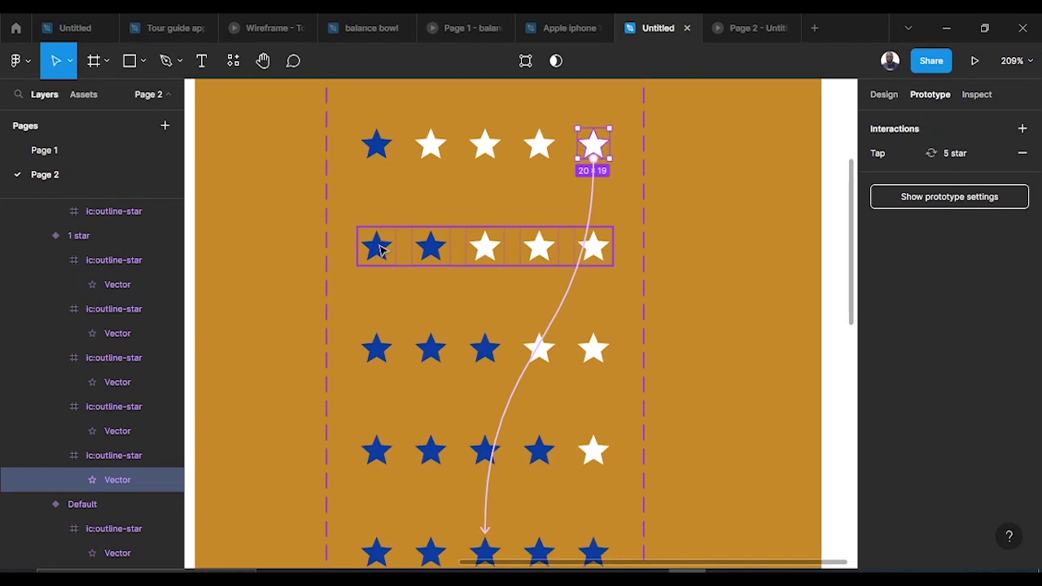
# Step: Make the 2 star row's first star change to the 1 star variant on tap
pyautogui.doubleClick(380, 250)
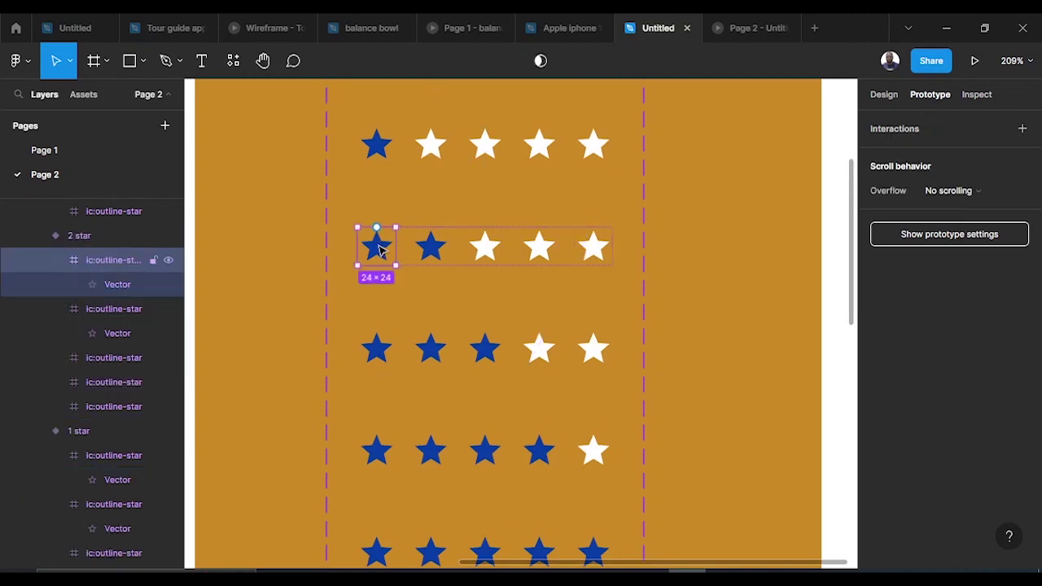
pyautogui.scroll(1, 380, 250)
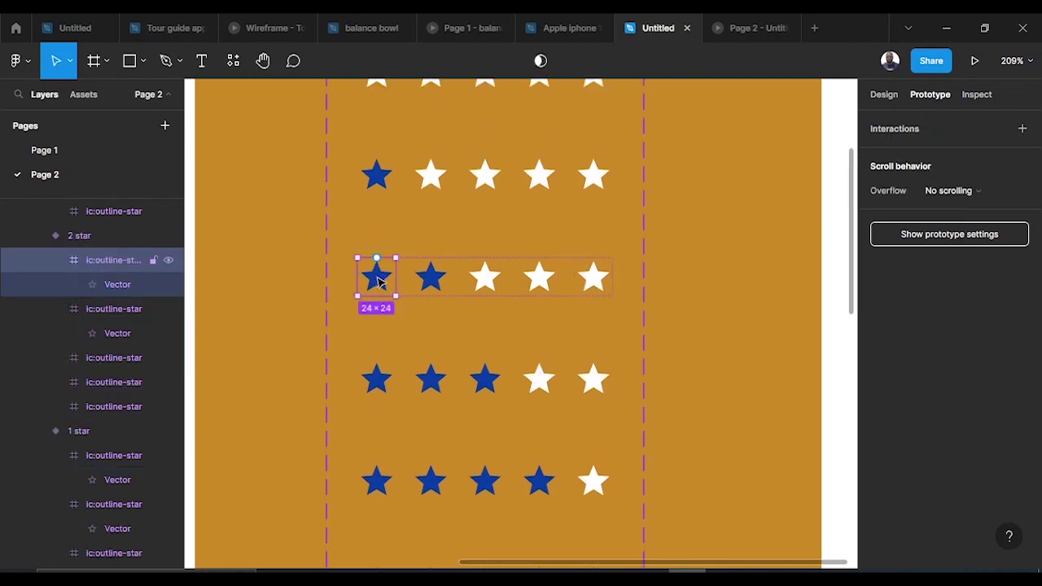
pyautogui.doubleClick(378, 281)
pyautogui.moveTo(376, 261); pyautogui.dragTo(370, 185)
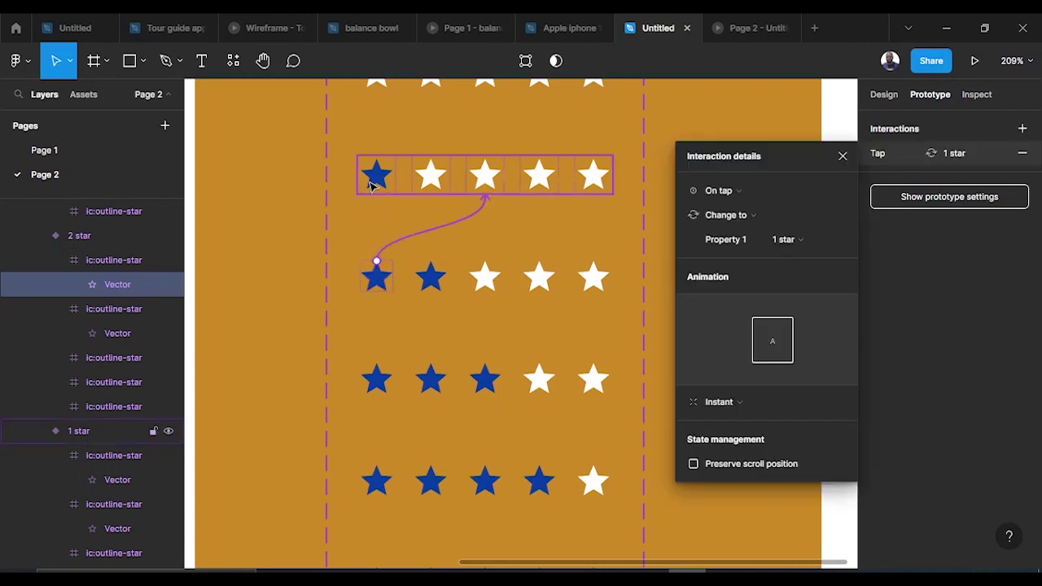
pyautogui.click(435, 283)
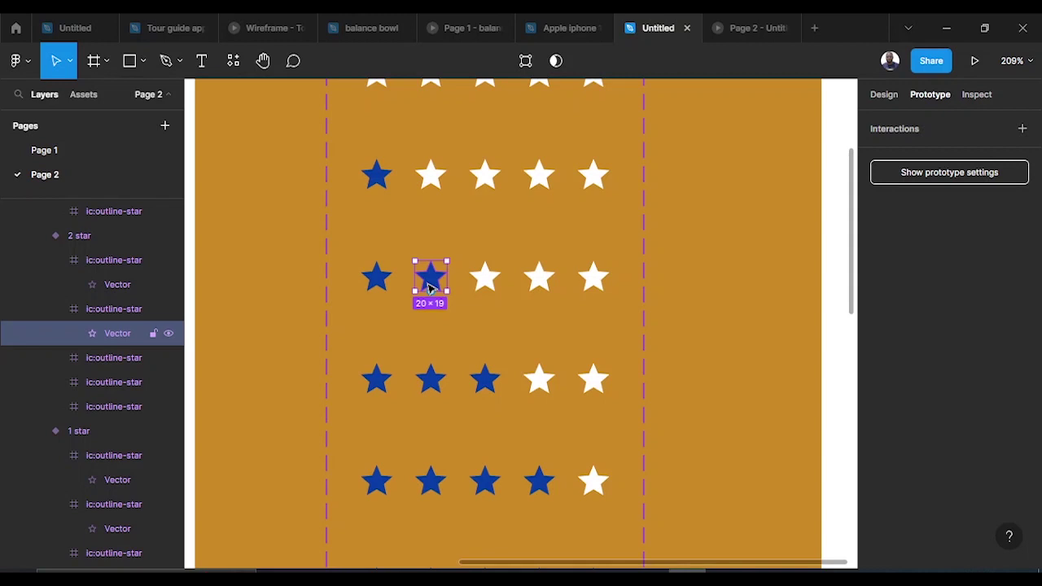
# Step: Link the 2 star row's third, fourth and fifth stars to the 3, 4 and 5 star variants
pyautogui.click(482, 282)
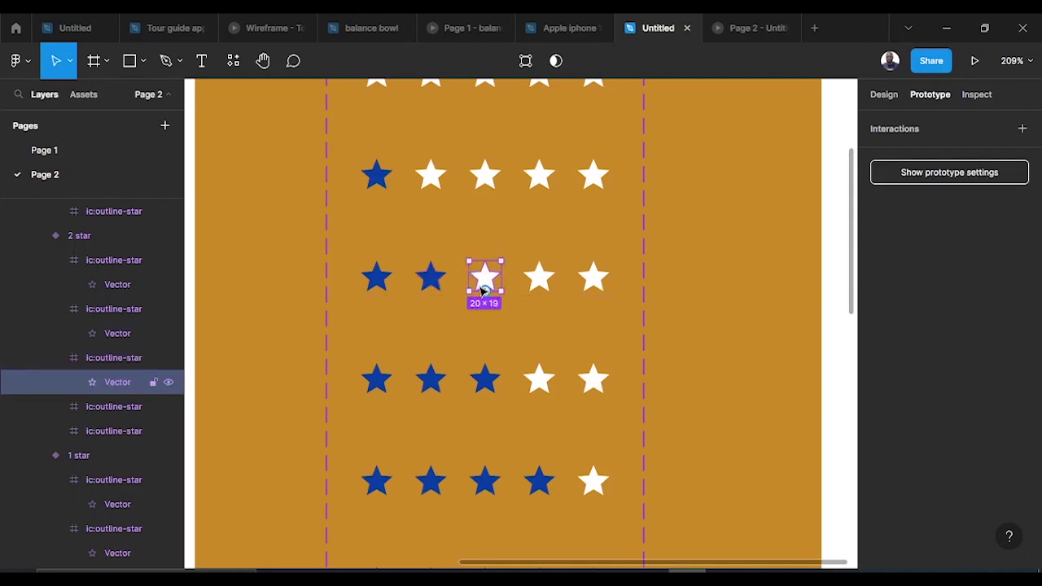
pyautogui.moveTo(485, 293); pyautogui.dragTo(493, 397)
pyautogui.click(540, 275)
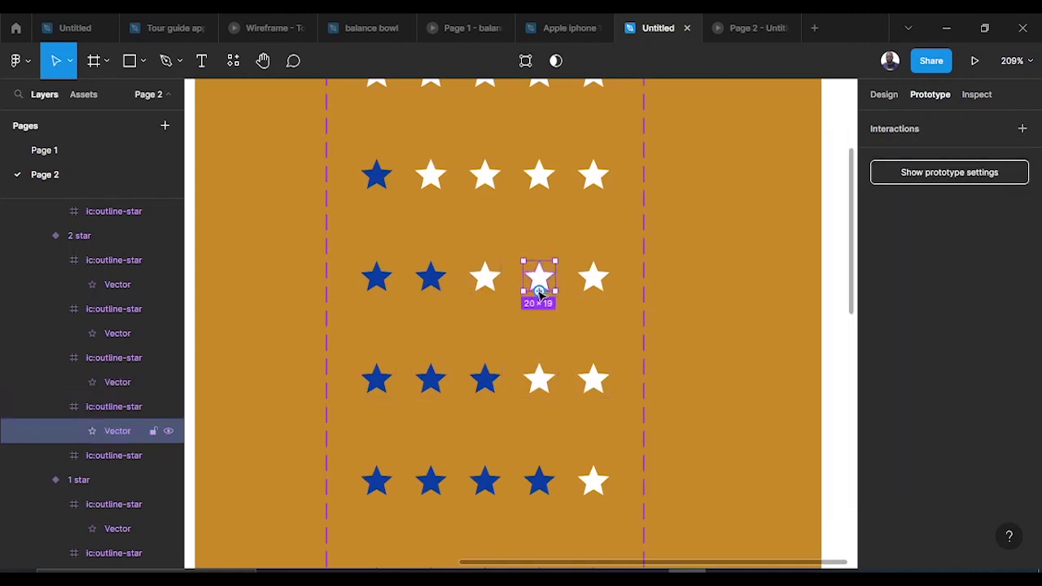
pyautogui.moveTo(540, 291); pyautogui.dragTo(538, 479)
pyautogui.click(592, 278)
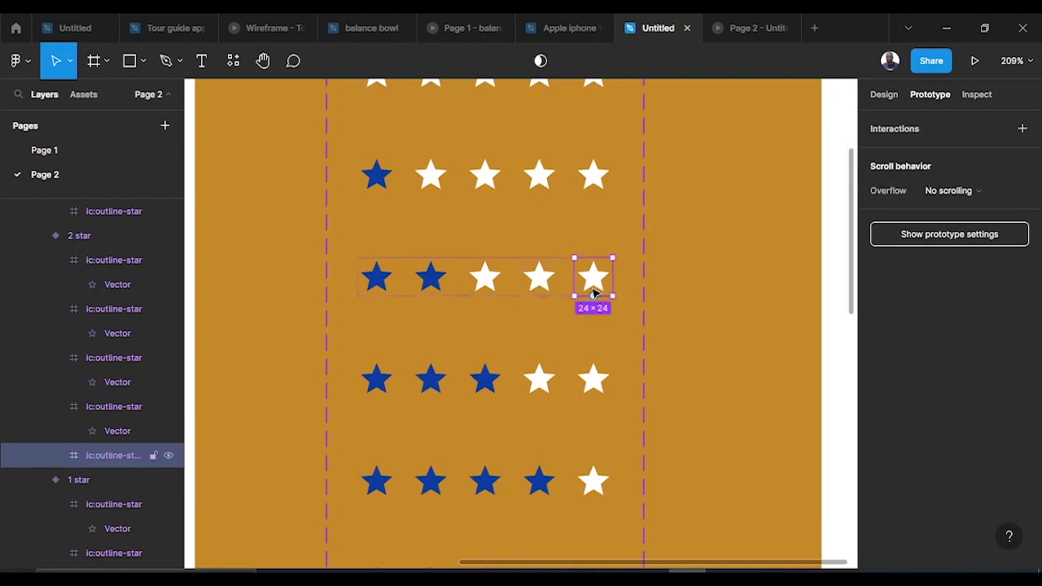
pyautogui.moveTo(592, 292); pyautogui.dragTo(540, 426)
pyautogui.scroll(3, 484, 360)
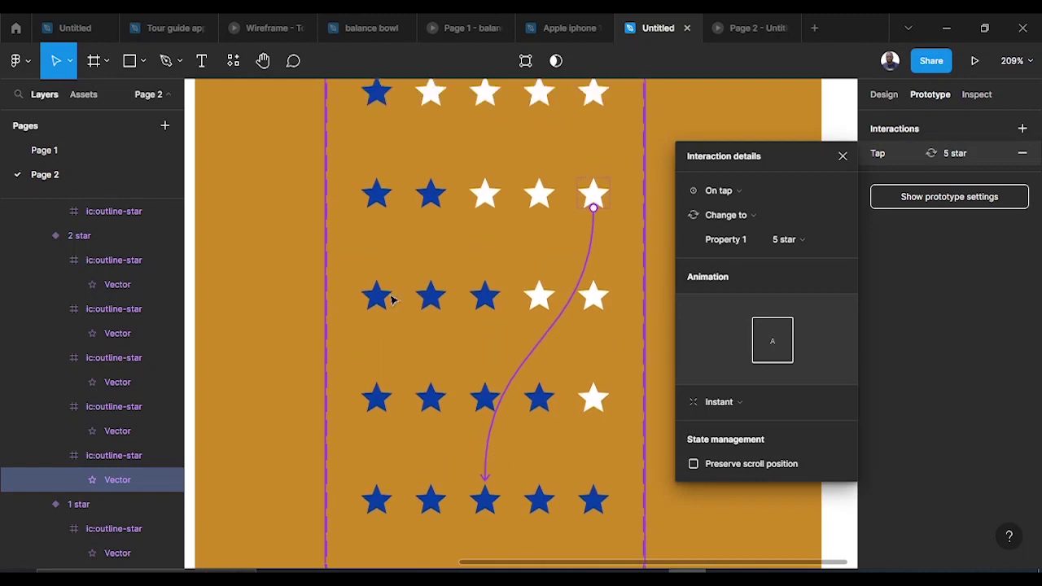
pyautogui.click(378, 303)
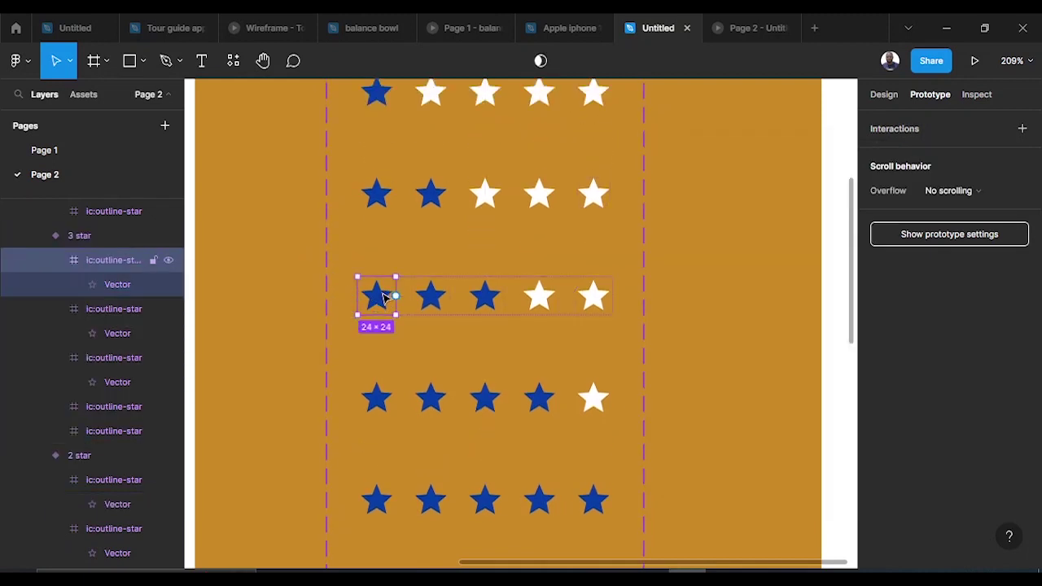
# Step: Link the 3 star row's first, second, fourth and fifth stars to the 1, 2, 4 and 5 star variants
pyautogui.doubleClick(382, 298)
pyautogui.scroll(1, 378, 294)
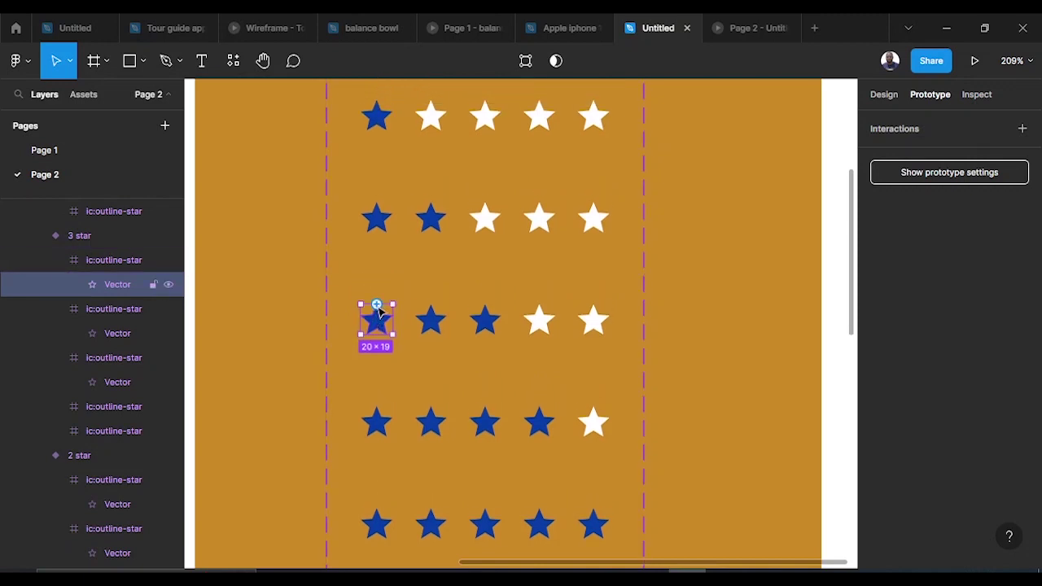
pyautogui.moveTo(376, 305); pyautogui.dragTo(382, 124)
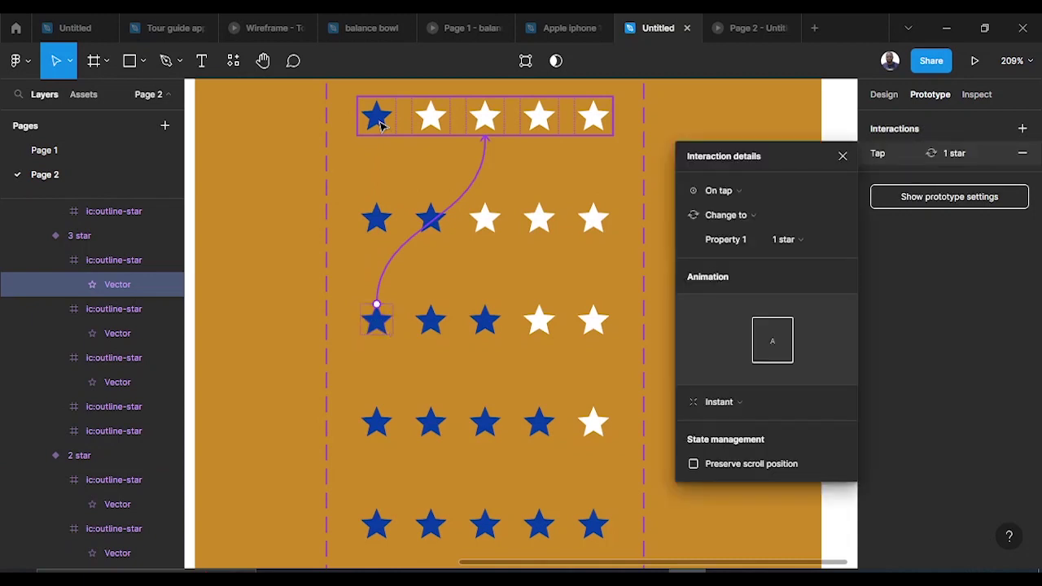
pyautogui.click(432, 322)
pyautogui.moveTo(415, 320); pyautogui.dragTo(420, 209)
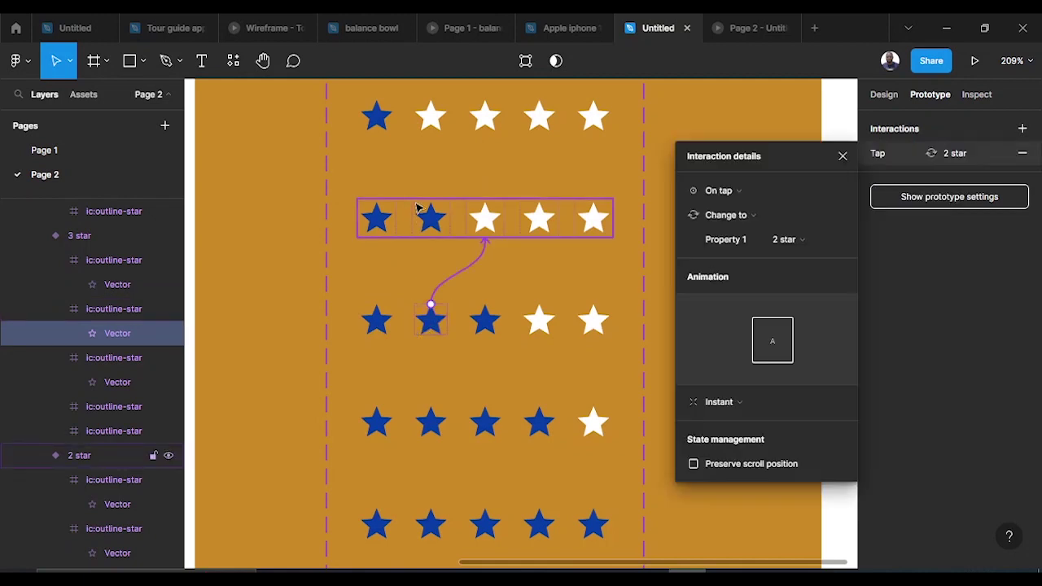
pyautogui.click(489, 326)
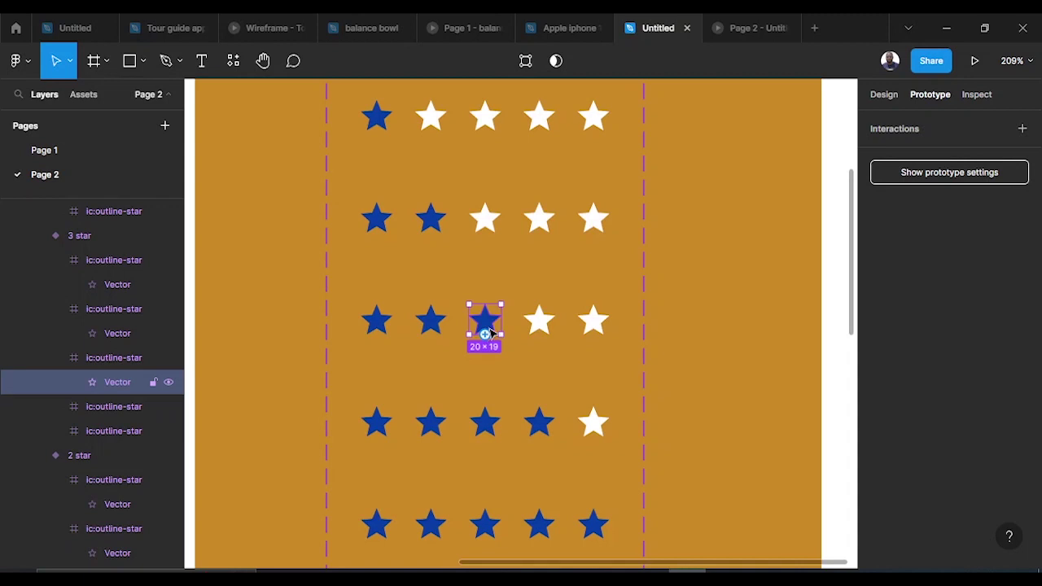
pyautogui.click(539, 332)
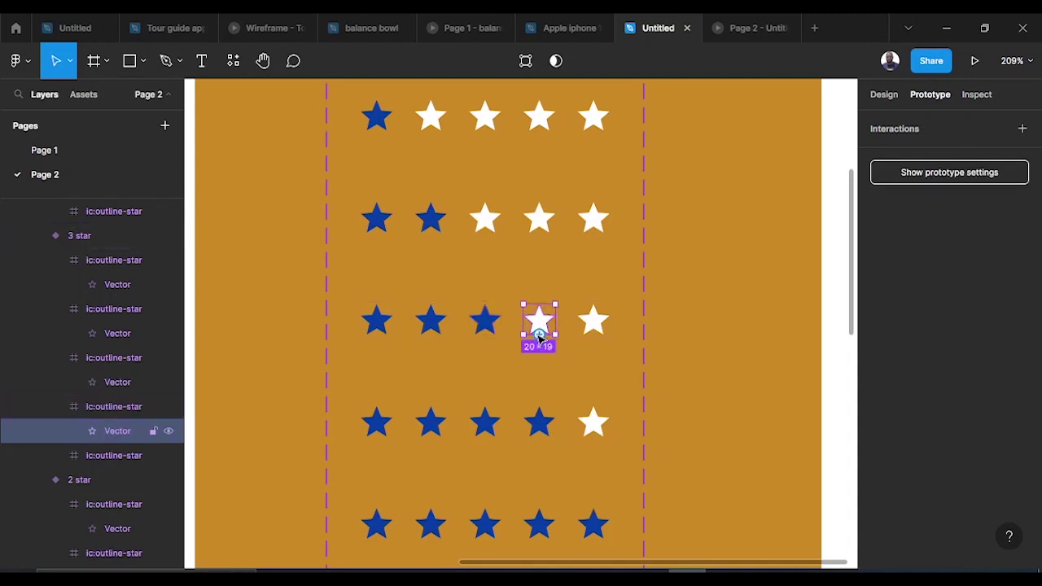
pyautogui.moveTo(539, 334); pyautogui.dragTo(542, 433)
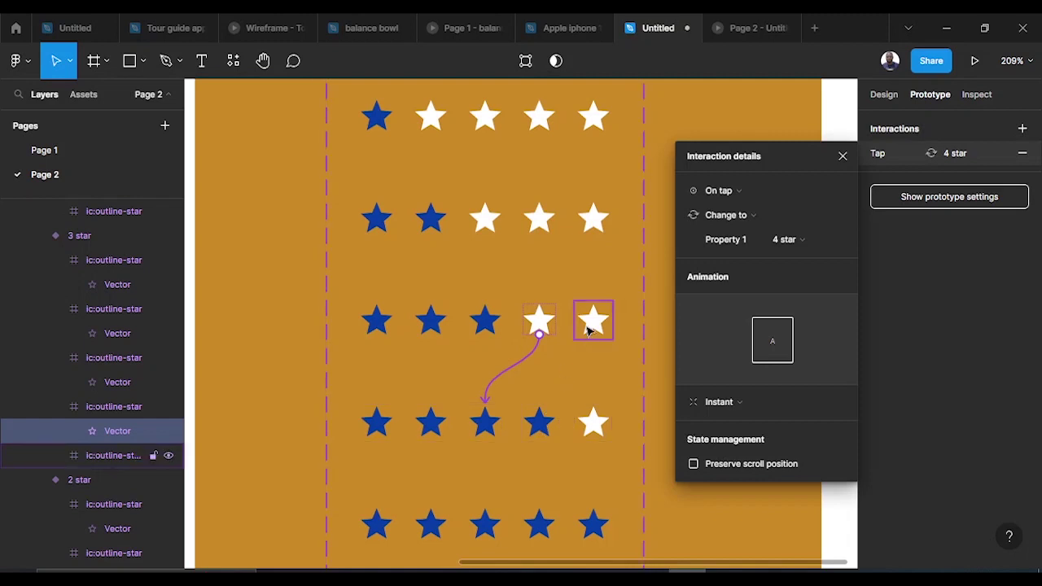
pyautogui.click(589, 322)
pyautogui.moveTo(578, 320); pyautogui.dragTo(572, 527)
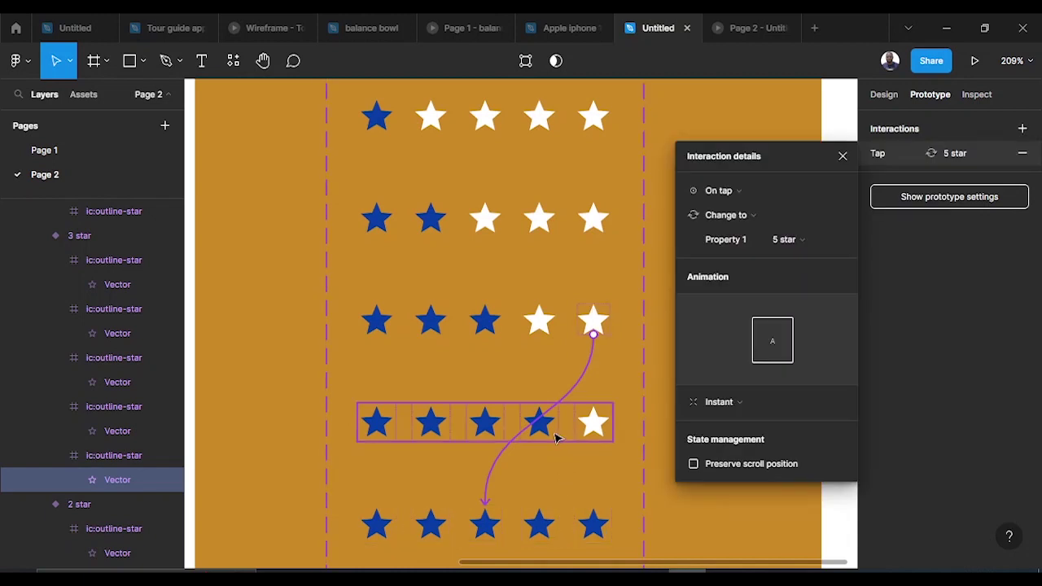
# Step: Link the 4 star row's first, second, third and fifth stars to the 1, 2, 3 and 5 star variants
pyautogui.click(379, 428)
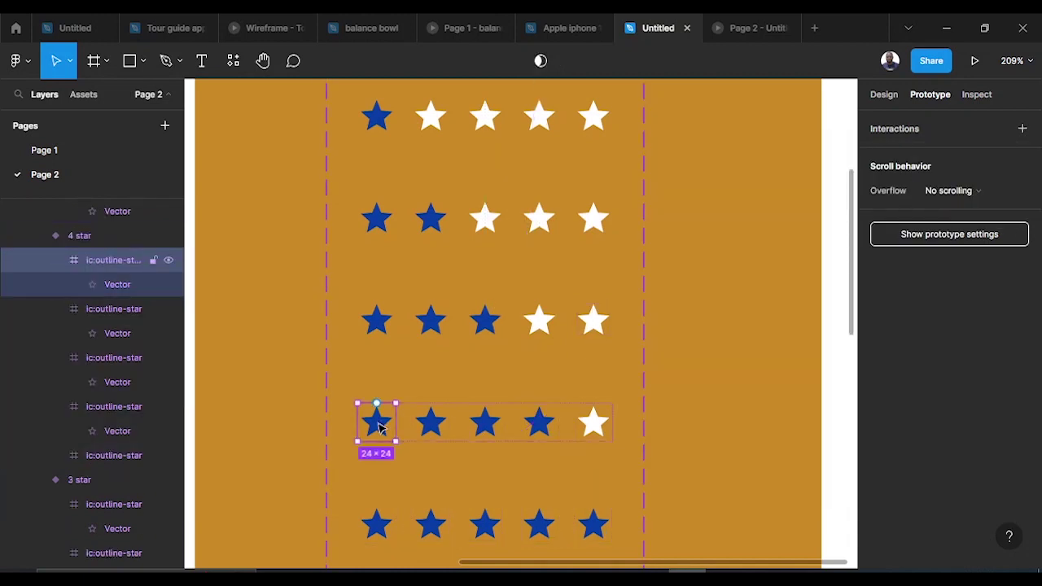
pyautogui.click(380, 428)
pyautogui.moveTo(376, 405); pyautogui.dragTo(375, 126)
pyautogui.click(429, 424)
pyautogui.moveTo(431, 438); pyautogui.dragTo(427, 237)
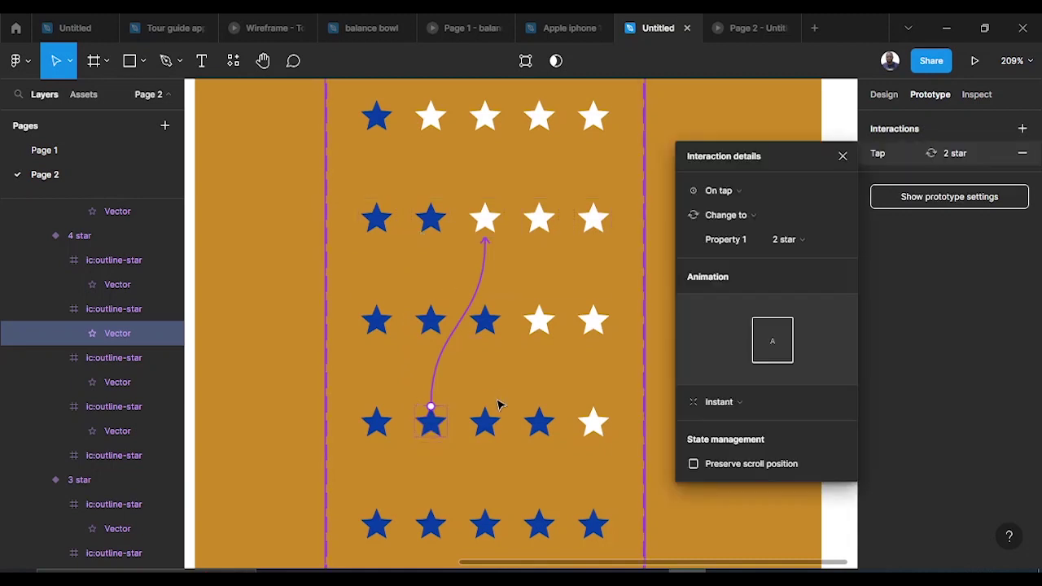
pyautogui.click(485, 422)
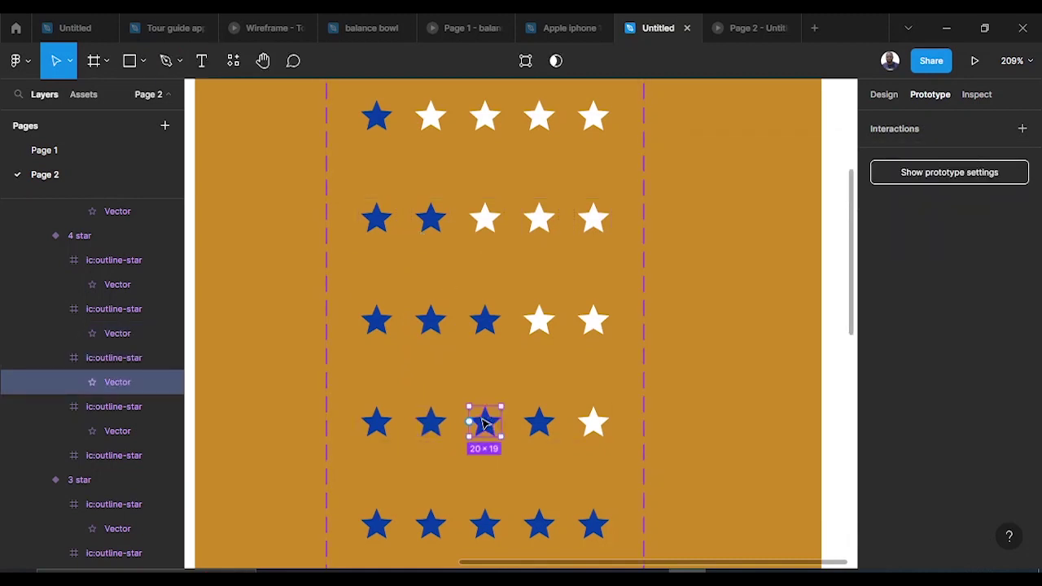
pyautogui.moveTo(469, 422); pyautogui.dragTo(476, 326)
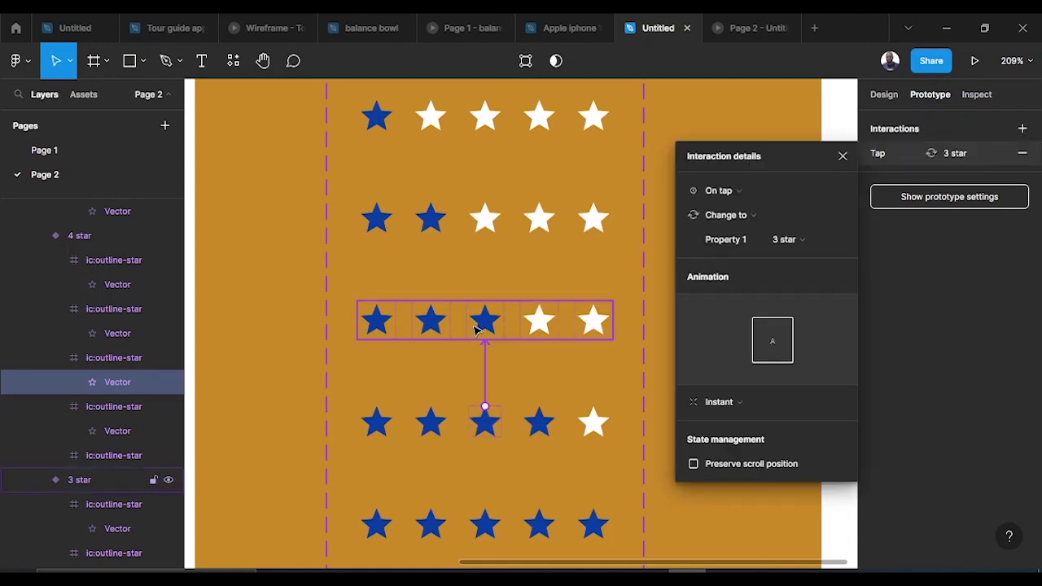
pyautogui.click(538, 423)
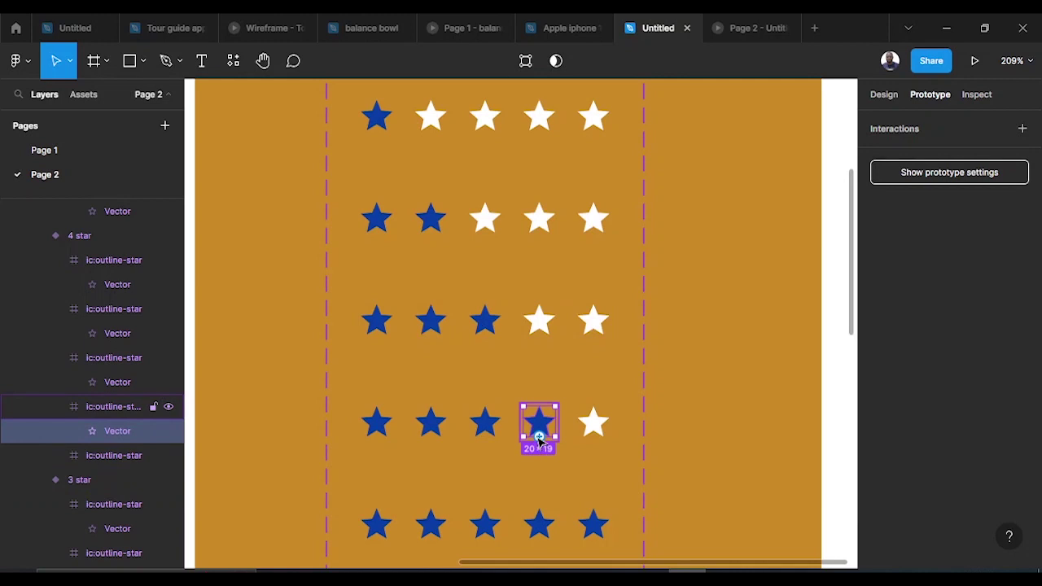
pyautogui.click(593, 429)
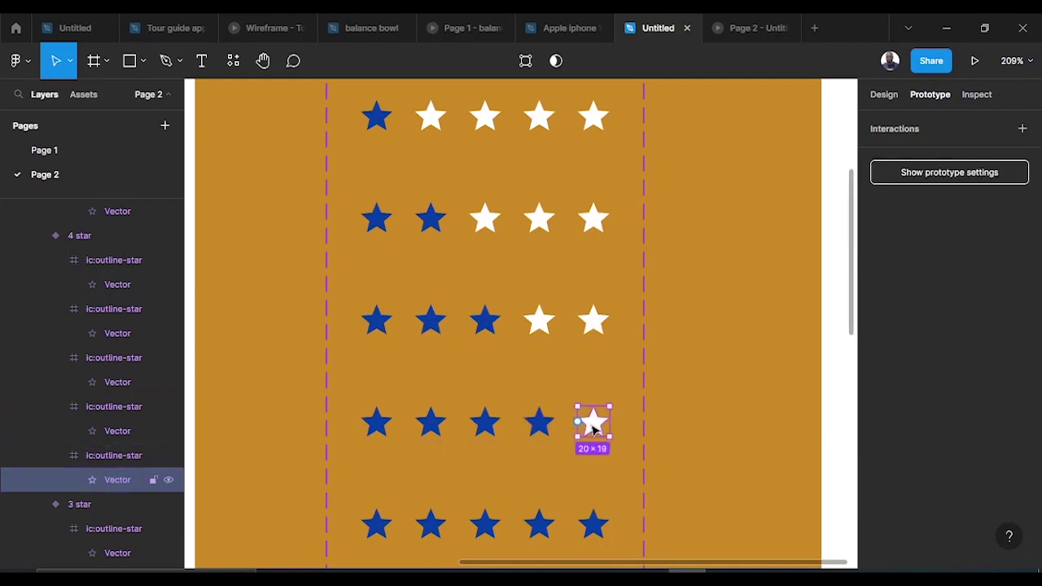
pyautogui.moveTo(588, 428); pyautogui.dragTo(558, 537)
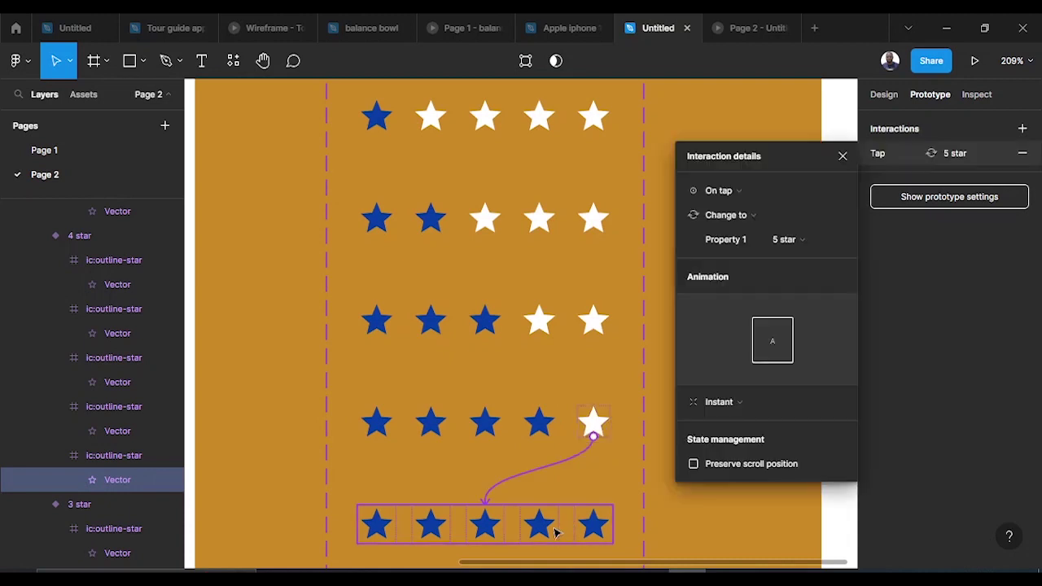
pyautogui.click(376, 531)
# Step: Link the first four stars of the five-star row to the 1, 2, 3 and 4 star variants
pyautogui.click(375, 531)
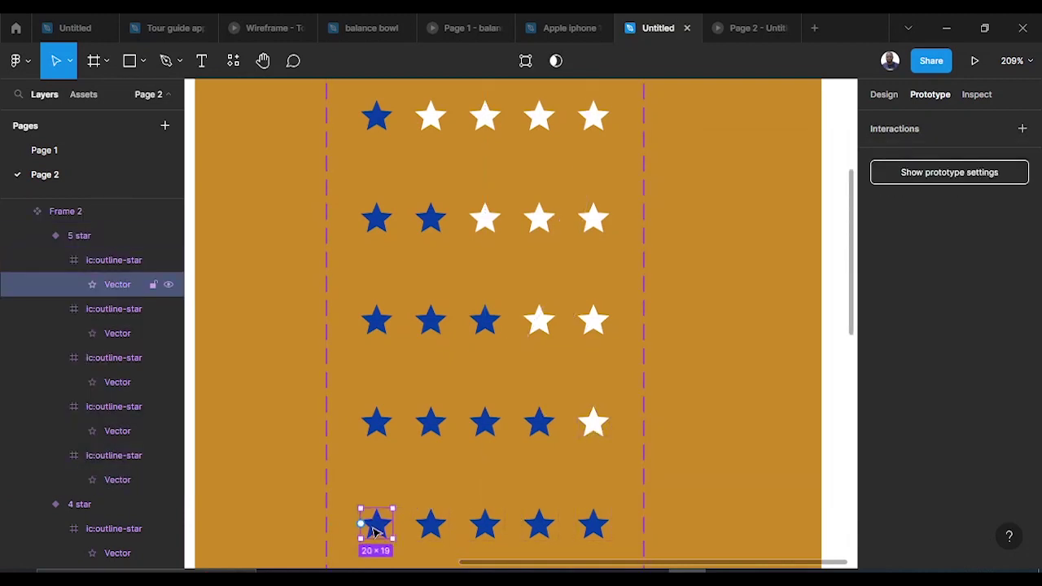
pyautogui.moveTo(360, 525); pyautogui.dragTo(365, 135)
pyautogui.click(431, 529)
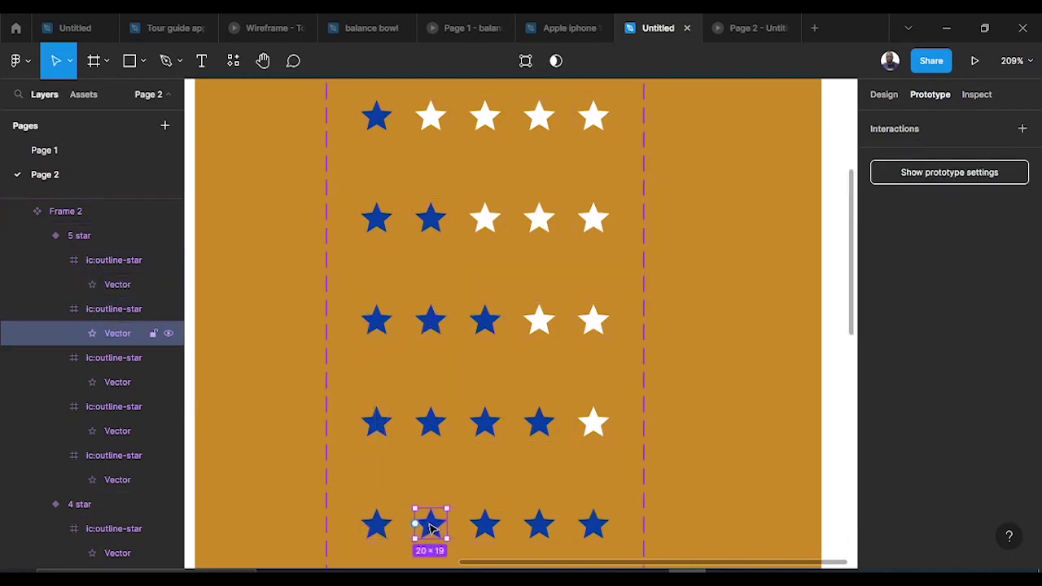
pyautogui.moveTo(430, 521); pyautogui.dragTo(417, 222)
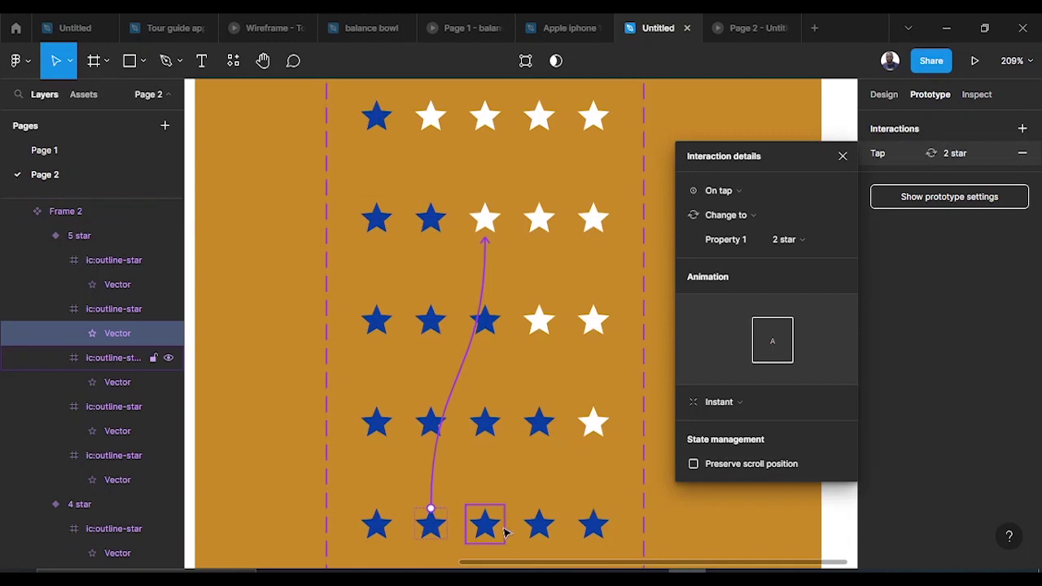
pyautogui.click(485, 525)
pyautogui.moveTo(485, 511); pyautogui.dragTo(485, 336)
pyautogui.click(530, 534)
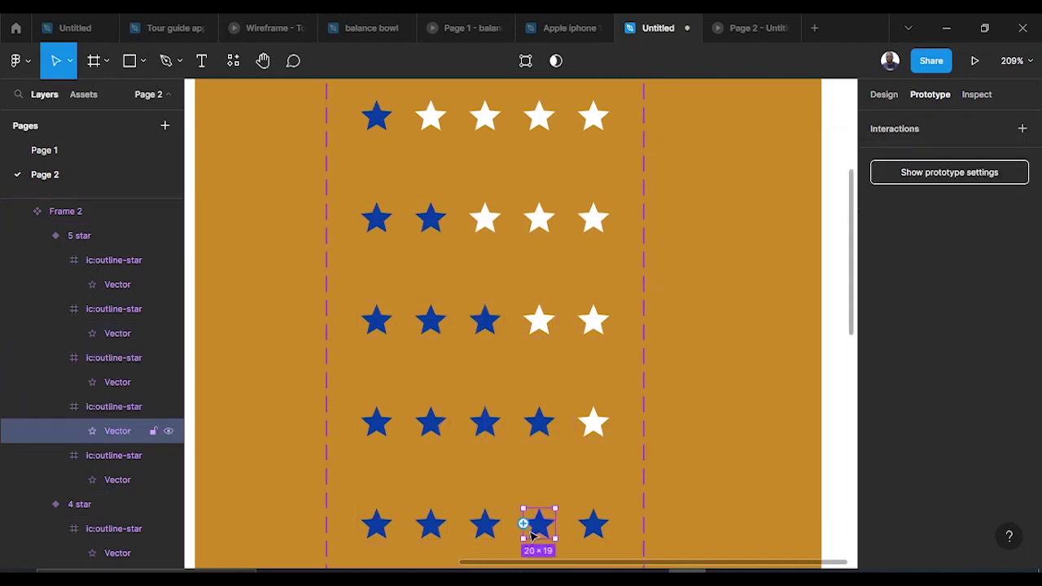
pyautogui.moveTo(525, 525); pyautogui.dragTo(540, 420)
# Step: Zoom out, select the whole Frame 2 variant set and show its layout properties
pyautogui.click(599, 534)
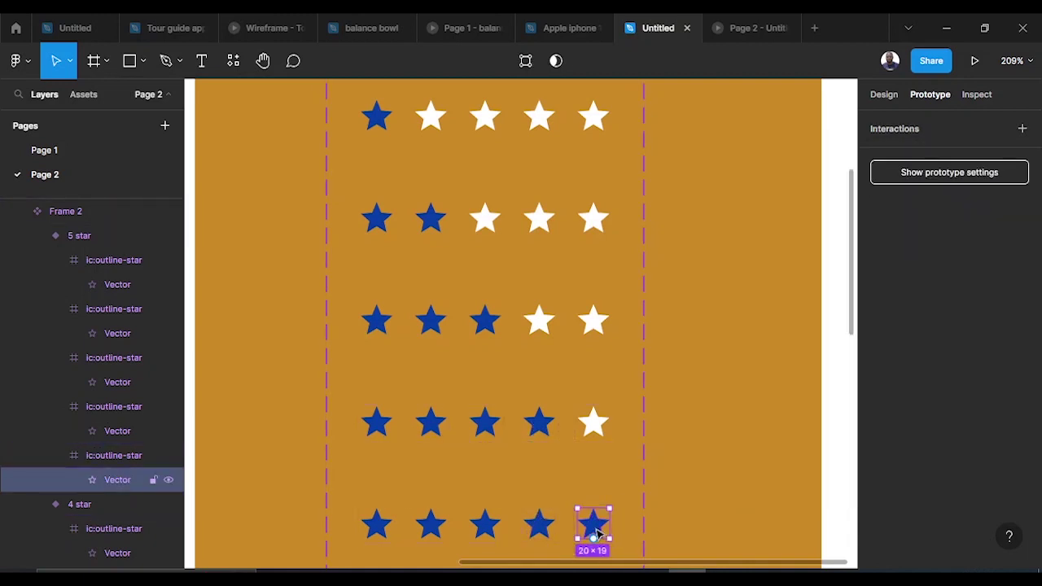
pyautogui.scroll(-2, 597, 534)
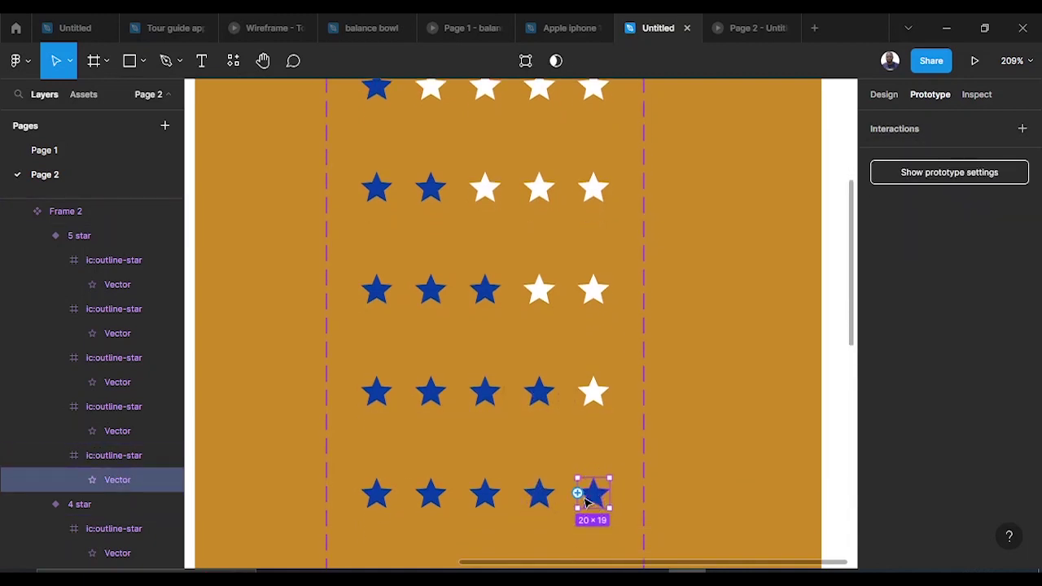
pyautogui.scroll(-5, 597, 434)
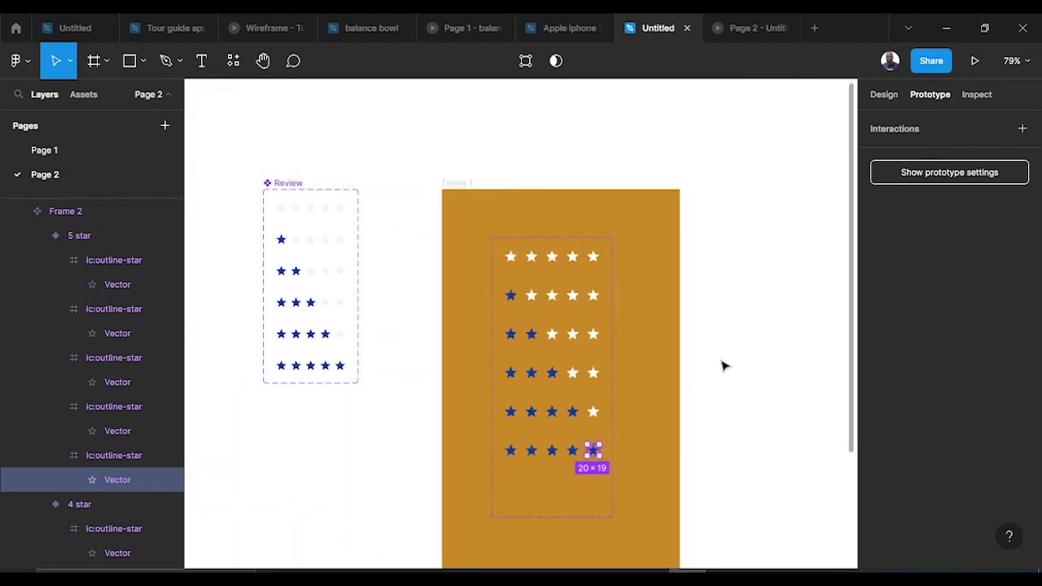
pyautogui.scroll(2, 630, 391)
pyautogui.hscroll(2, 630, 391)
pyautogui.scroll(-3, 658, 365)
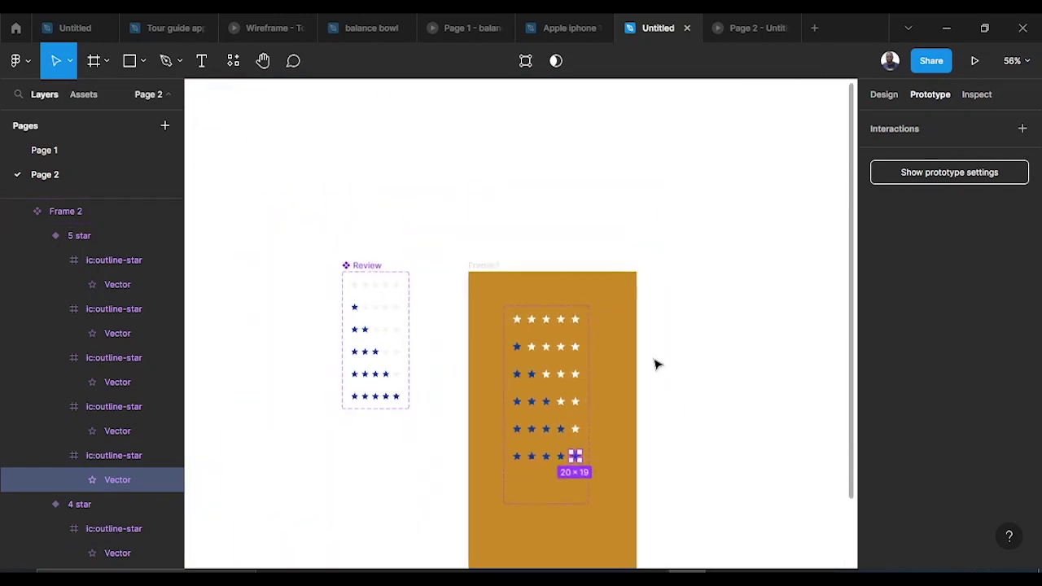
pyautogui.hscroll(2, 658, 365)
pyautogui.scroll(1, 658, 365)
pyautogui.click(495, 483)
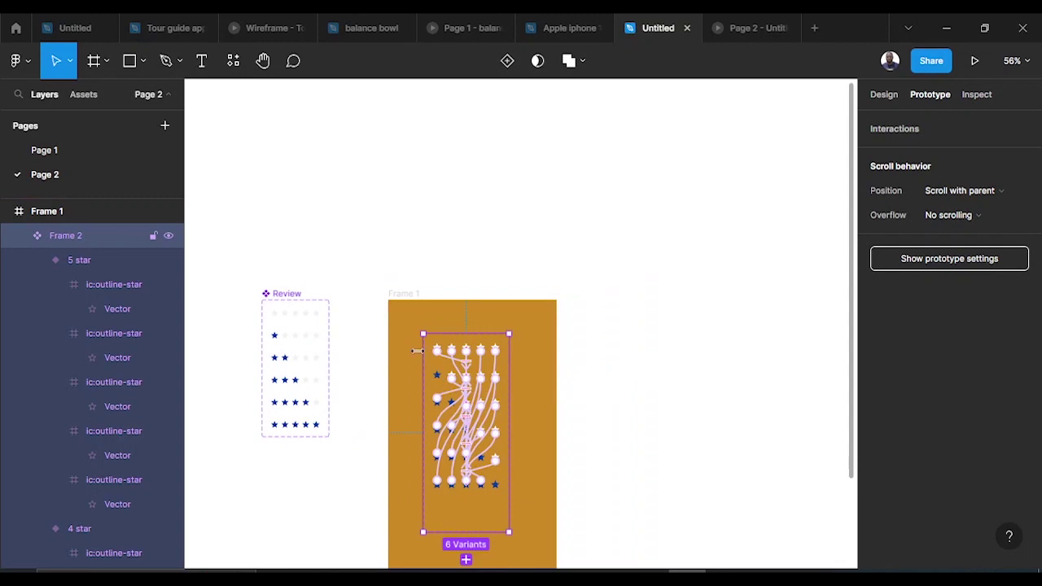
pyautogui.click(879, 97)
# Step: Move Frame 2 outside Frame 1 and drop a star rating instance from Assets into Frame 1
pyautogui.moveTo(486, 389); pyautogui.dragTo(711, 216)
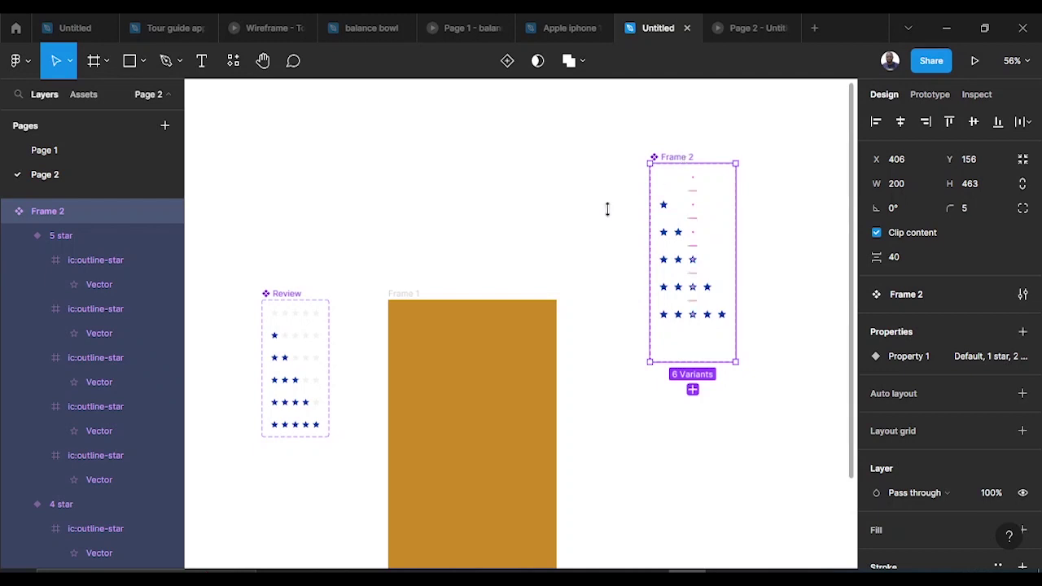
pyautogui.click(83, 94)
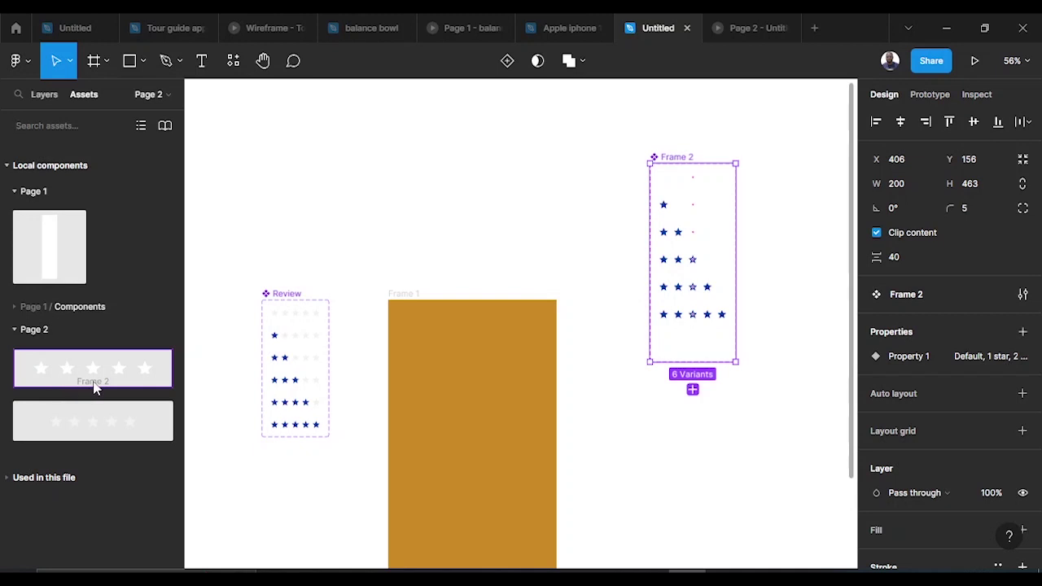
pyautogui.click(101, 423)
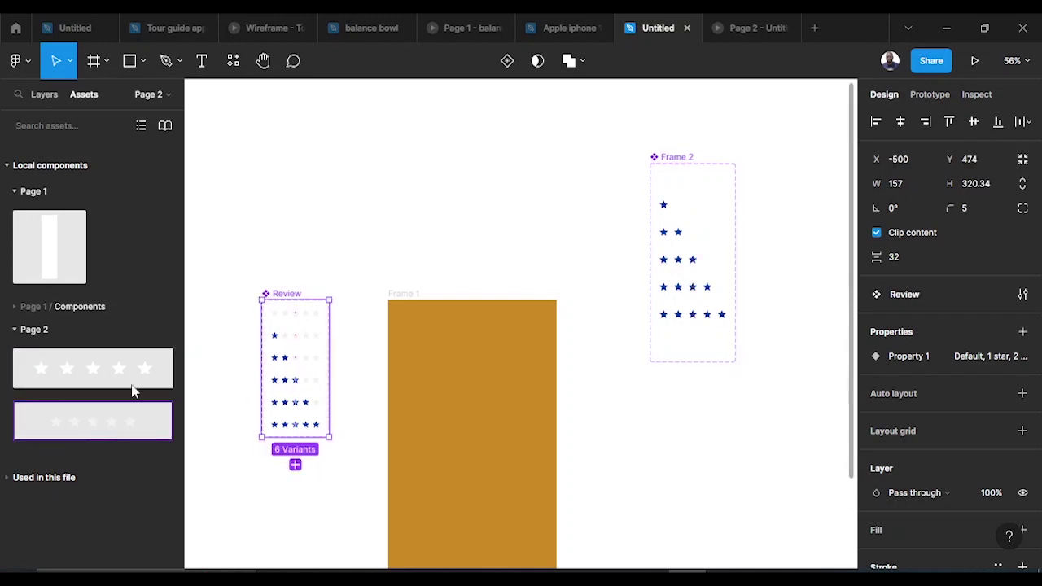
pyautogui.click(108, 367)
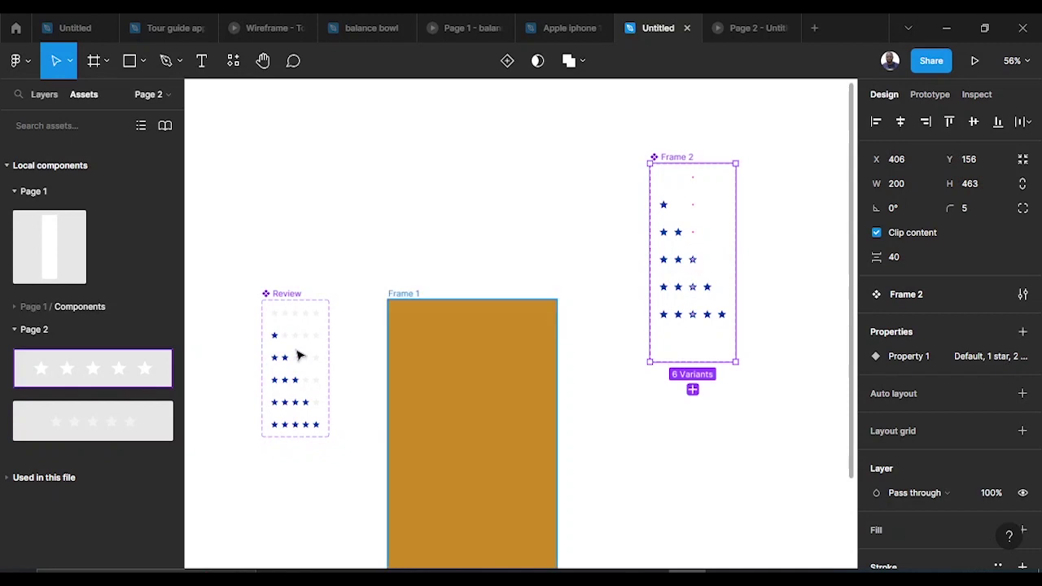
pyautogui.moveTo(100, 369); pyautogui.dragTo(434, 413)
pyautogui.scroll(3, 477, 412)
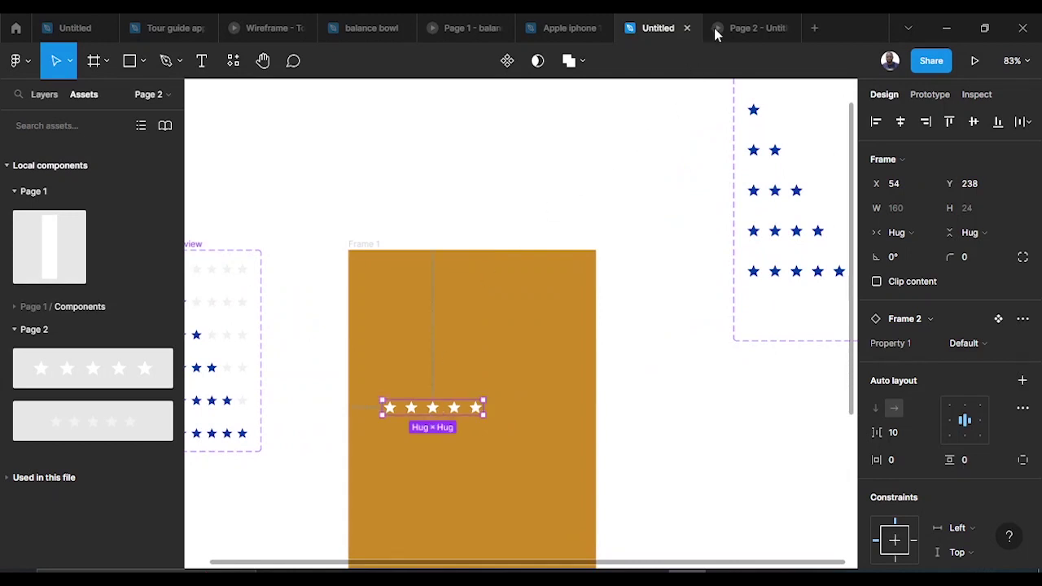
# Step: Present Frame 1 as a prototype and tap the first, second, then first star to test ratings
pyautogui.click(973, 62)
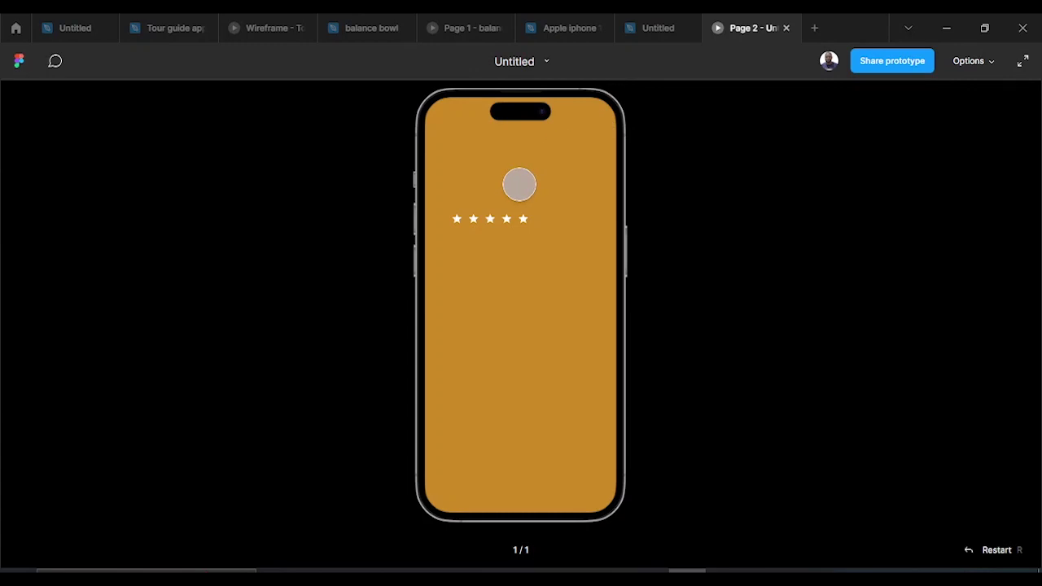
pyautogui.click(457, 218)
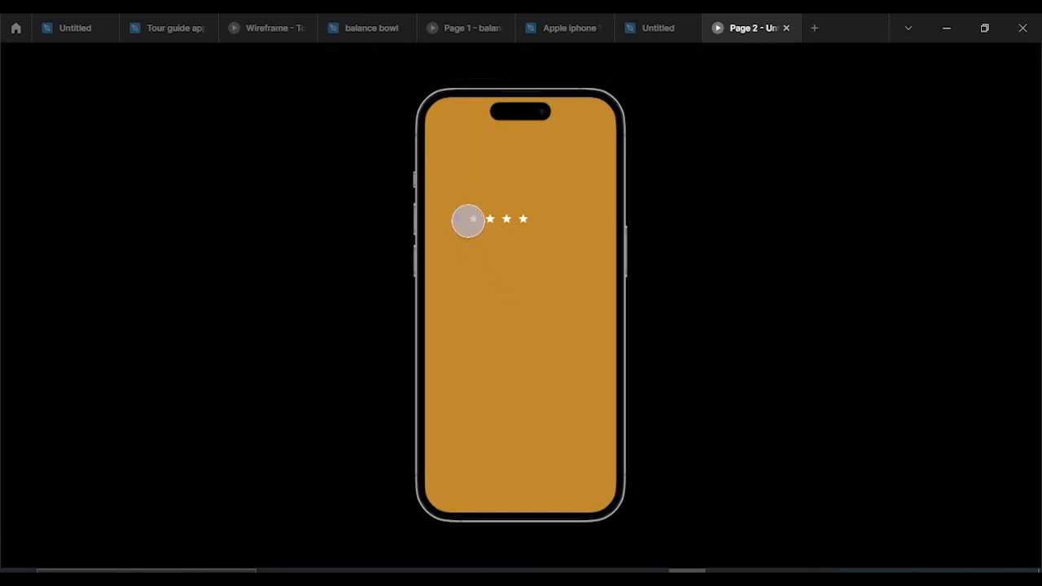
pyautogui.click(470, 219)
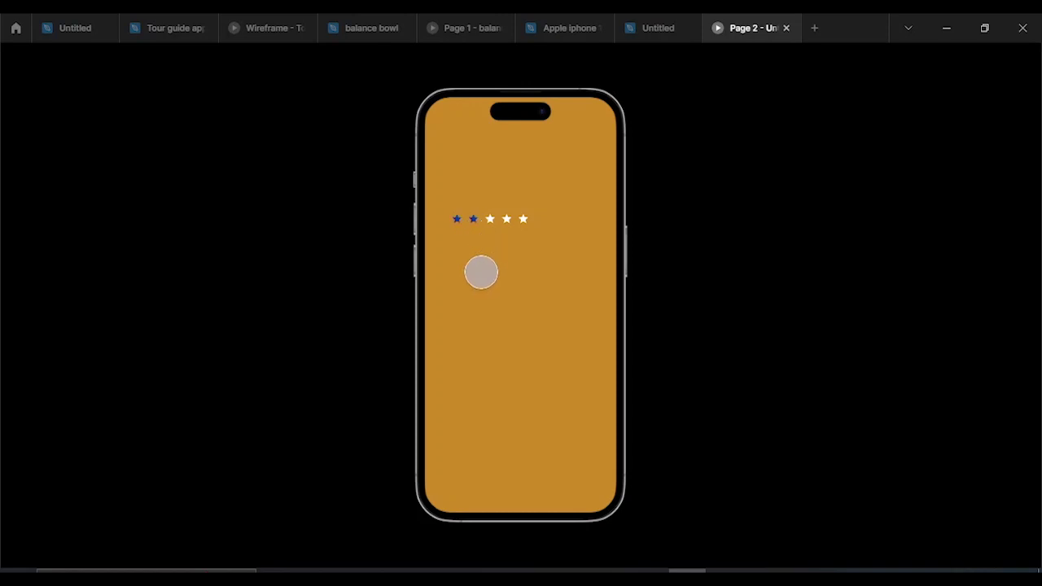
pyautogui.click(455, 220)
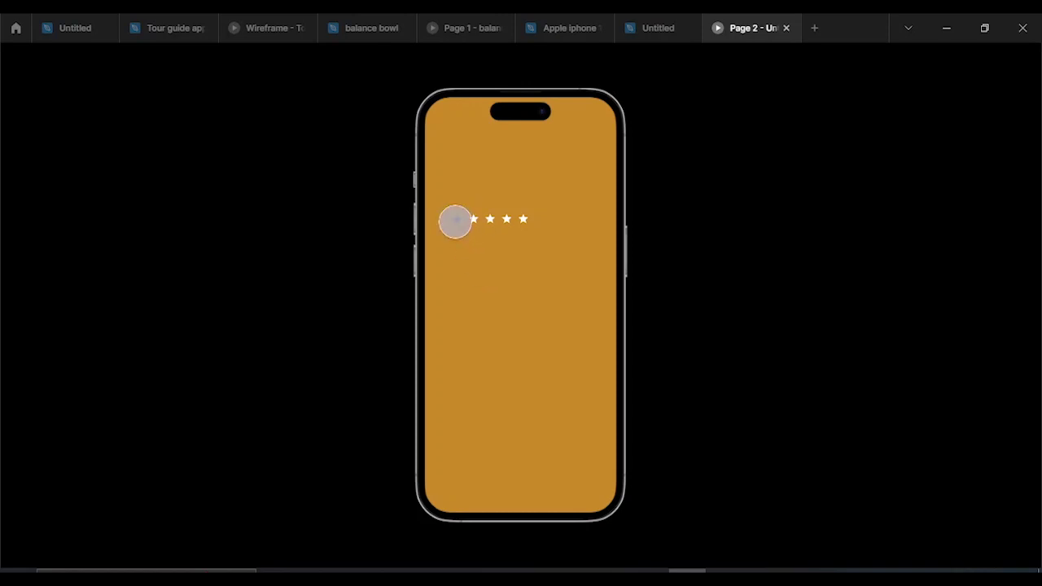